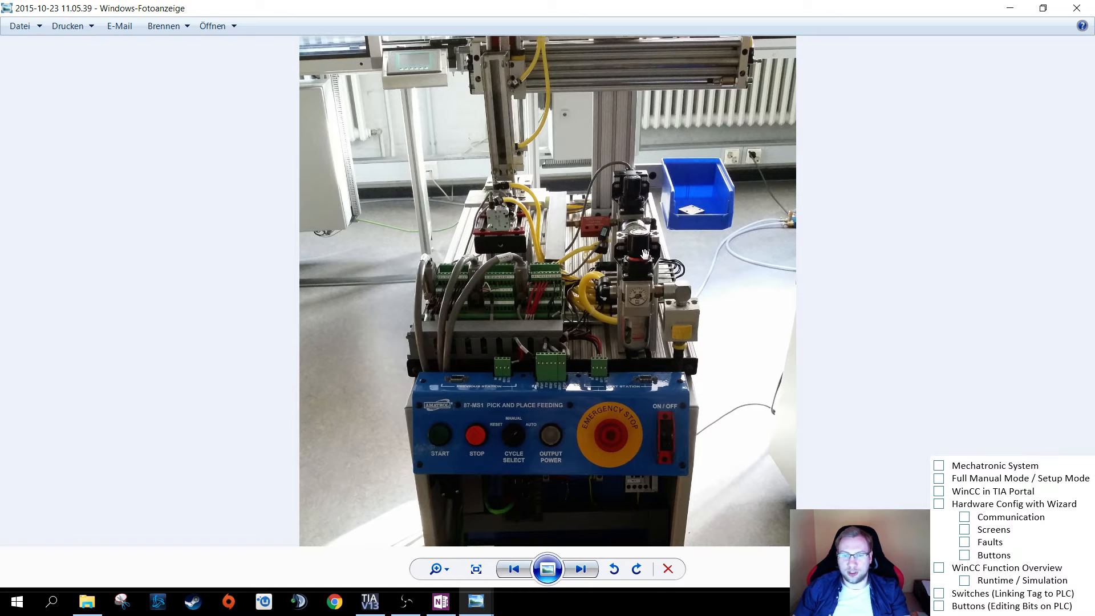
- Examine the photo of the pick and place station up close, covering the control panel, the gantry and the small operator panel
scroll(565, 365, up, 4)
drag(596, 344, 632, 334)
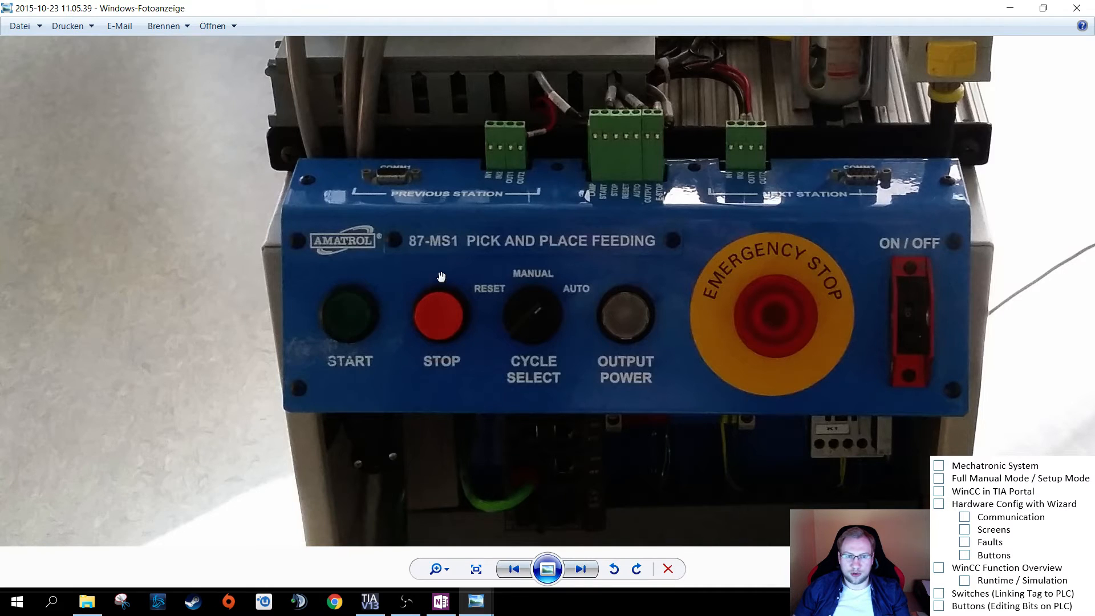
scroll(537, 326, down, 4)
scroll(537, 326, up, 1)
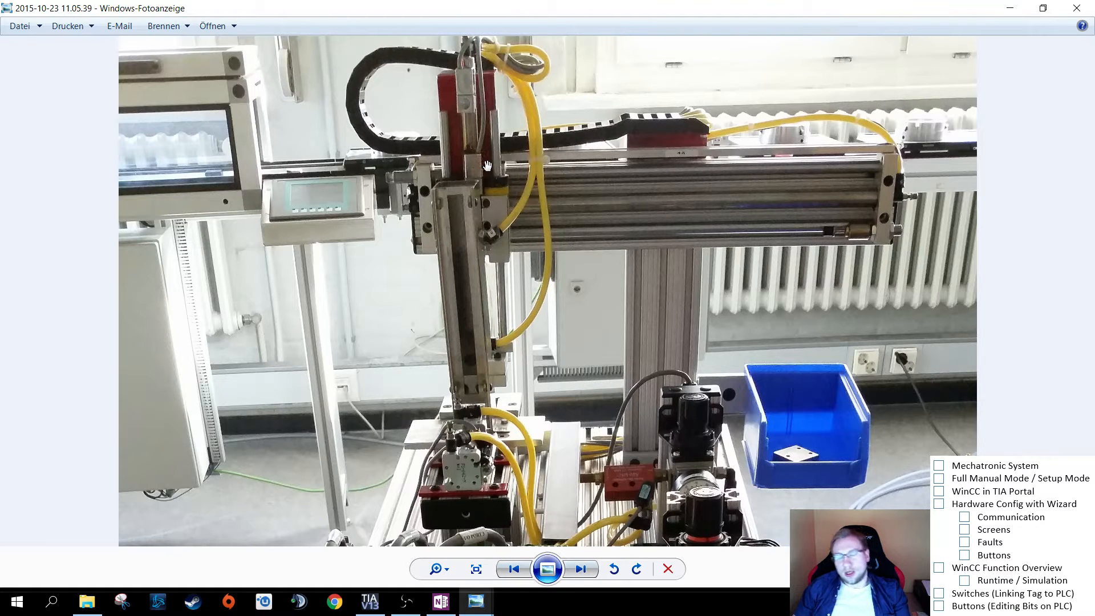
scroll(516, 368, down, 1)
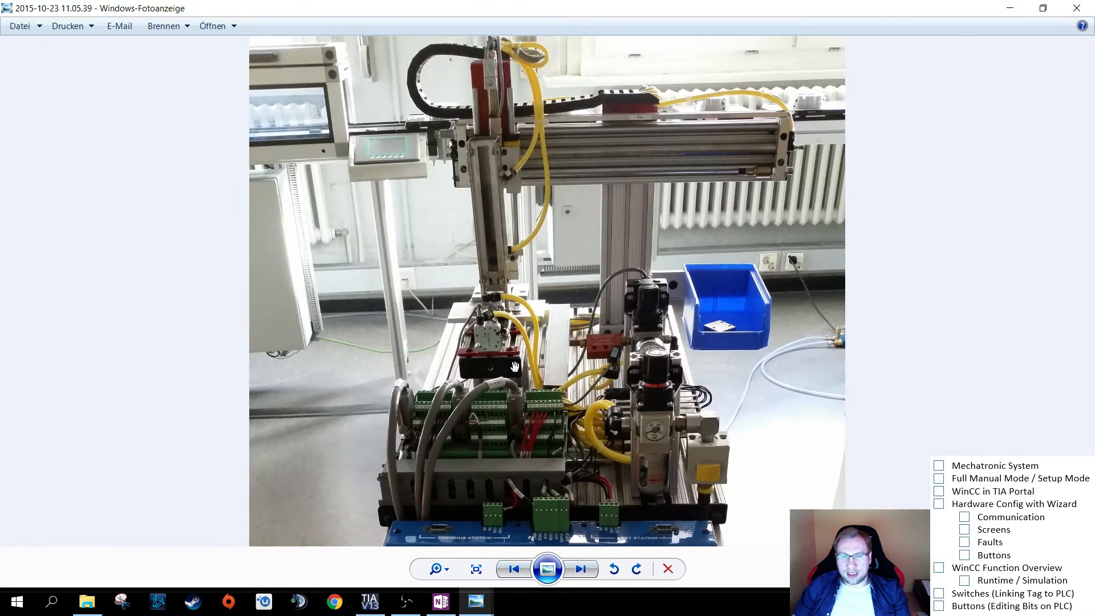
drag(543, 396, 549, 164)
drag(628, 160, 571, 400)
scroll(571, 399, up, 3)
drag(474, 114, 460, 336)
scroll(459, 336, up, 4)
drag(191, 226, 601, 423)
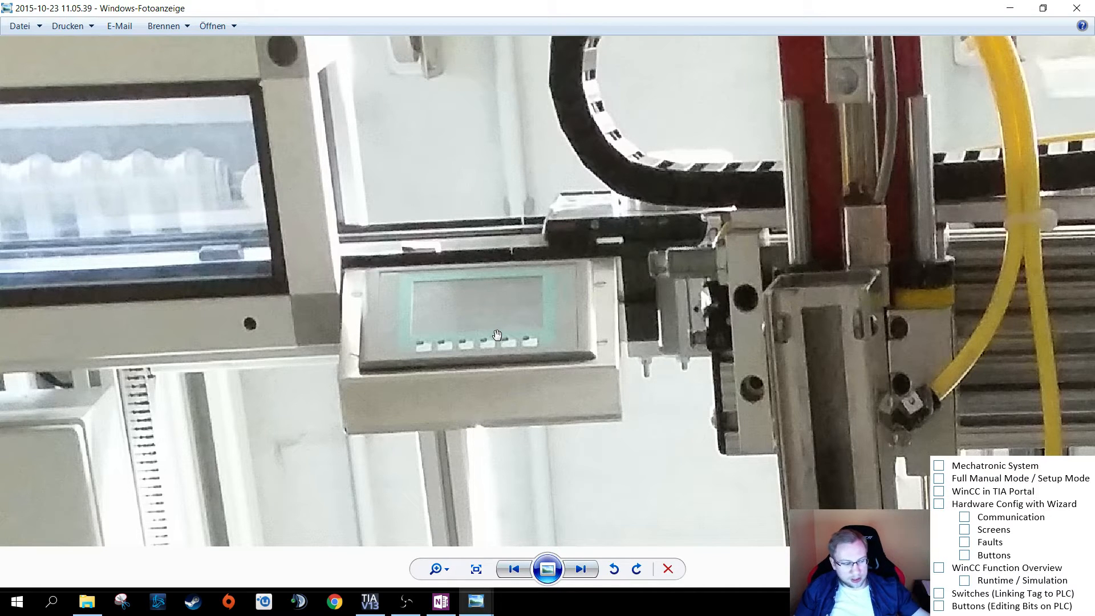
scroll(500, 334, down, 1)
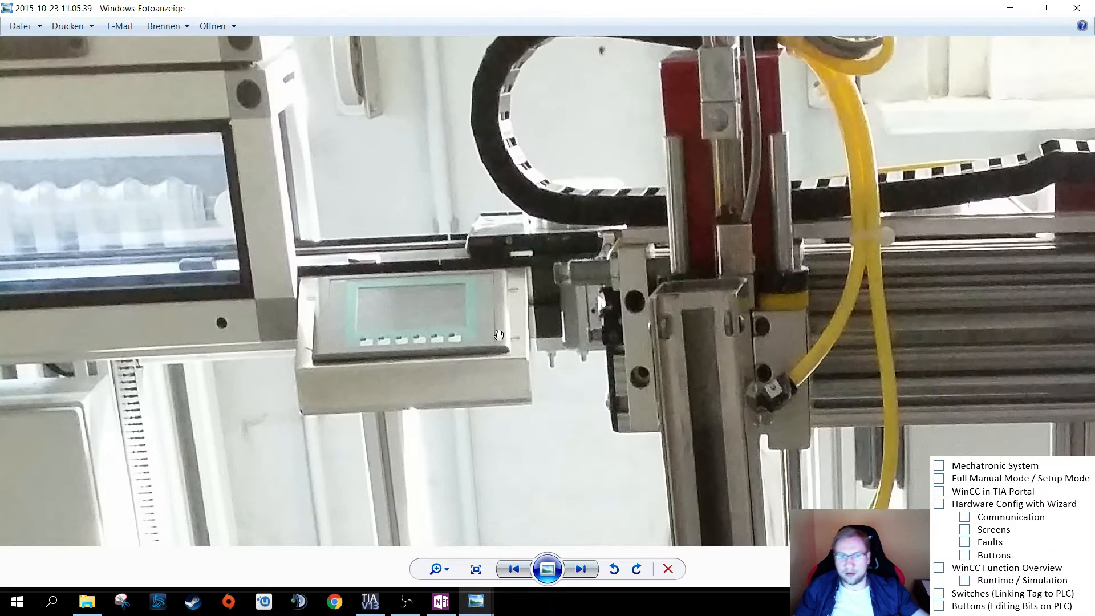
scroll(589, 389, down, 3)
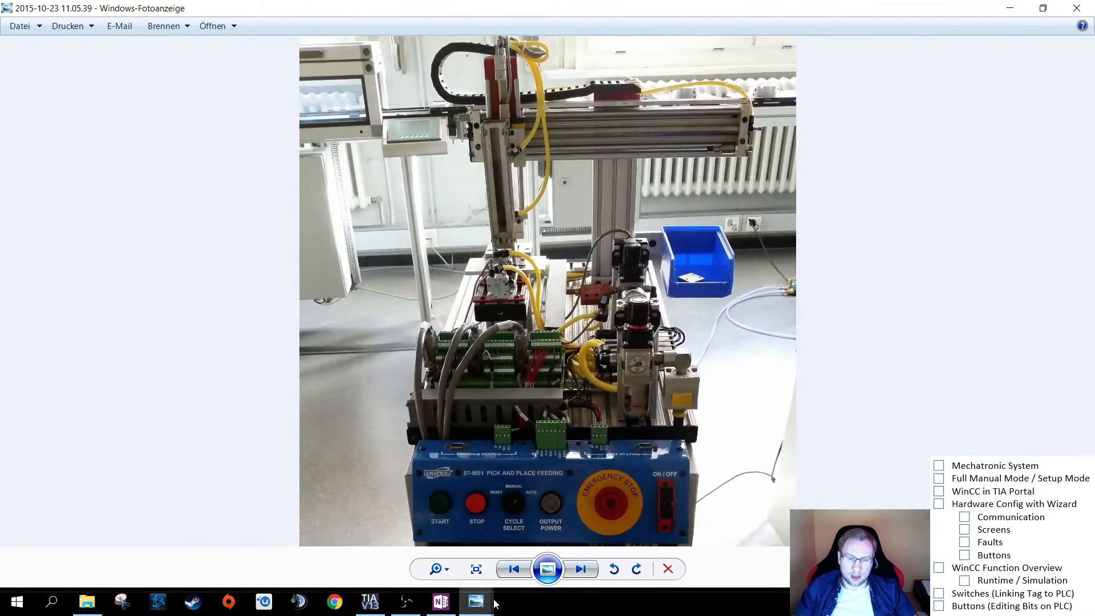
- View the HMI photo at full size to examine the Manual Mode screen, and return to the station photo
mouse_move(492, 606)
click(399, 539)
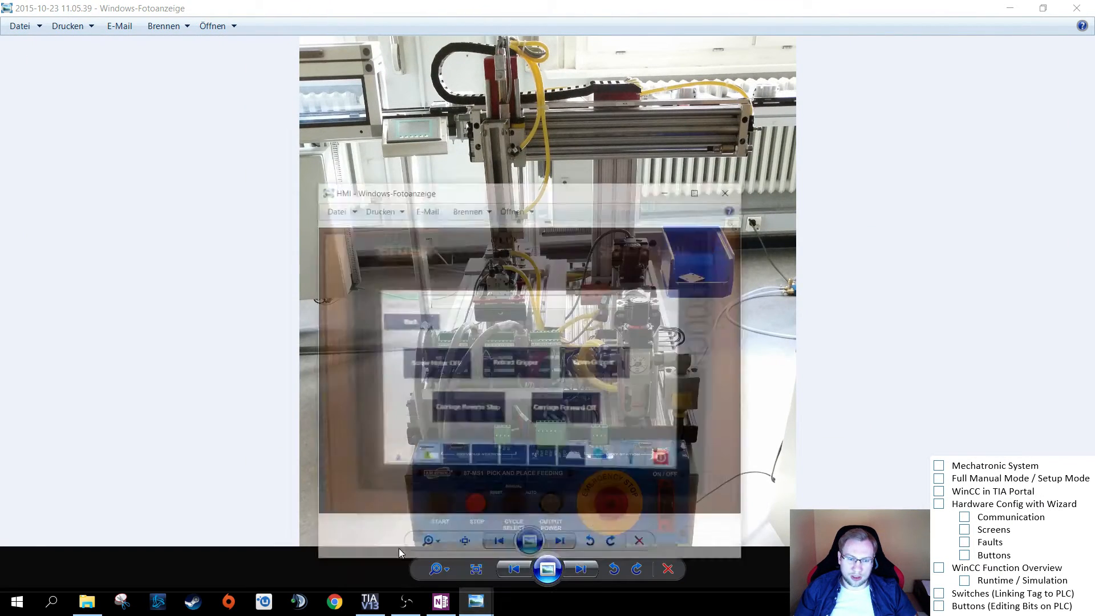
double_click(625, 152)
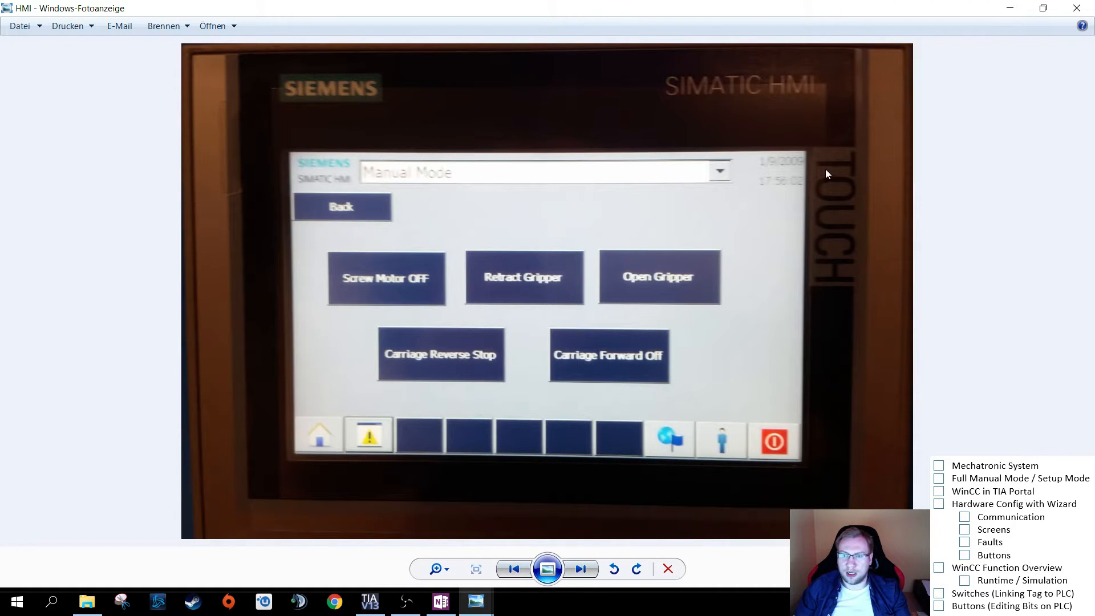
scroll(717, 328, up, 1)
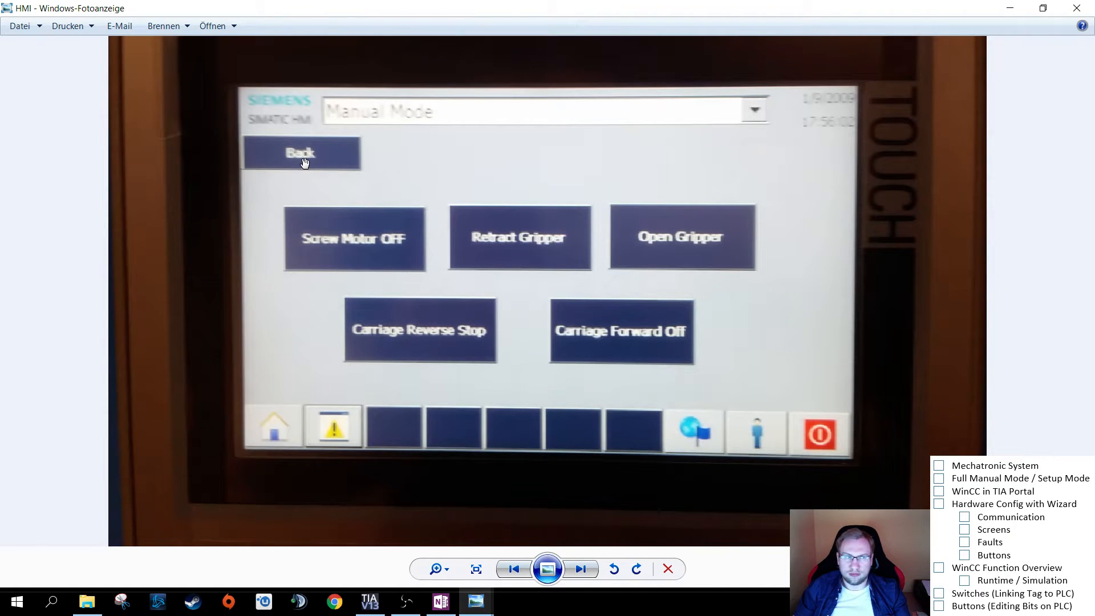
scroll(512, 298, down, 2)
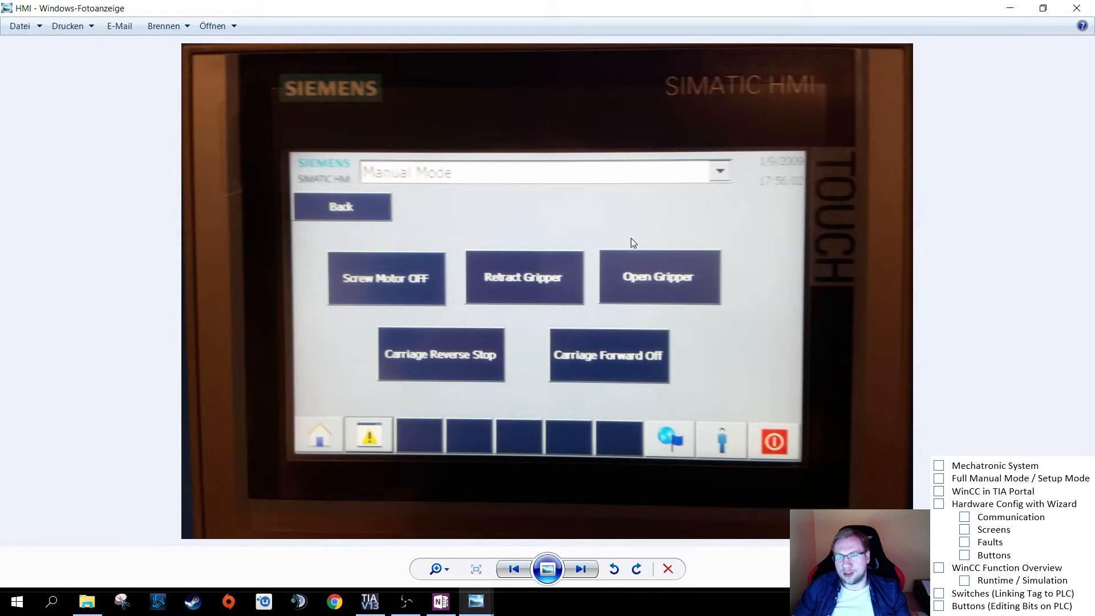
key(Right)
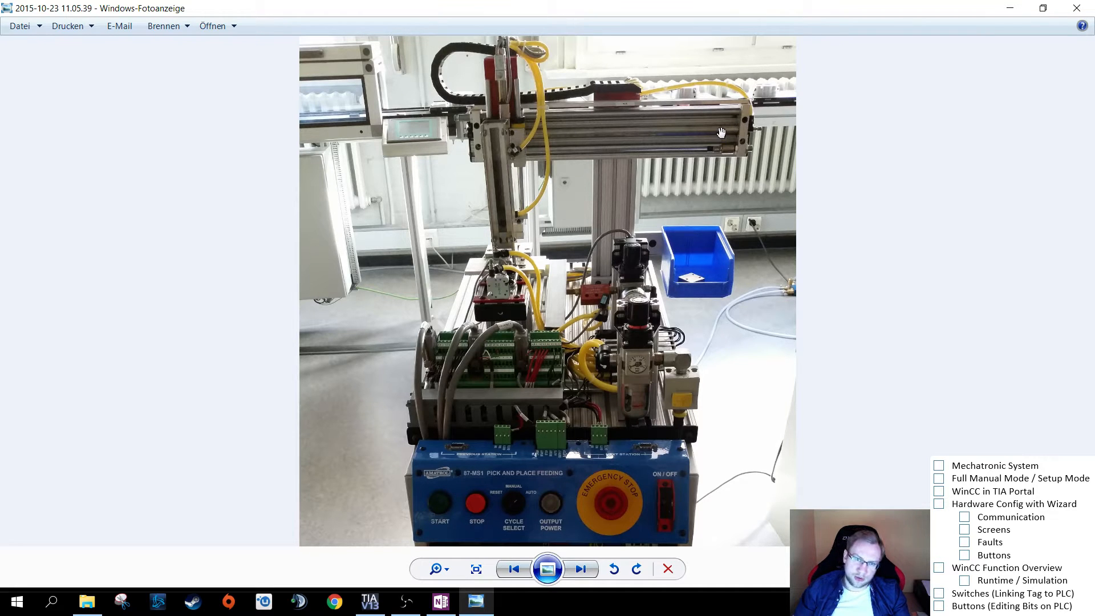
- Mark Mechatronic System and Full Manual Mode / Setup Mode as done in the topic checklist
click(939, 465)
click(836, 235)
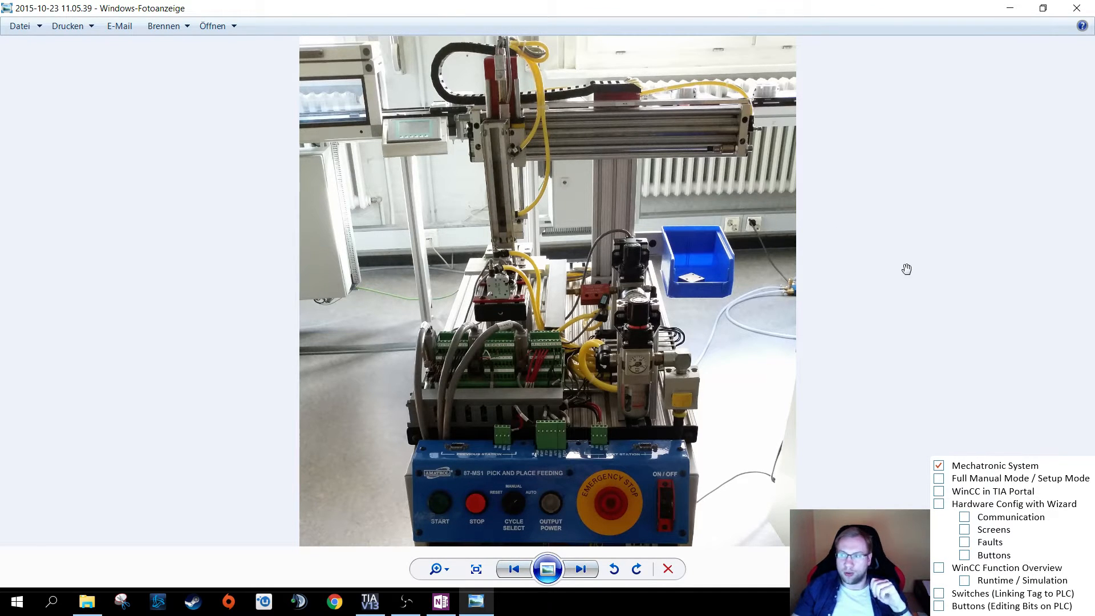
click(939, 479)
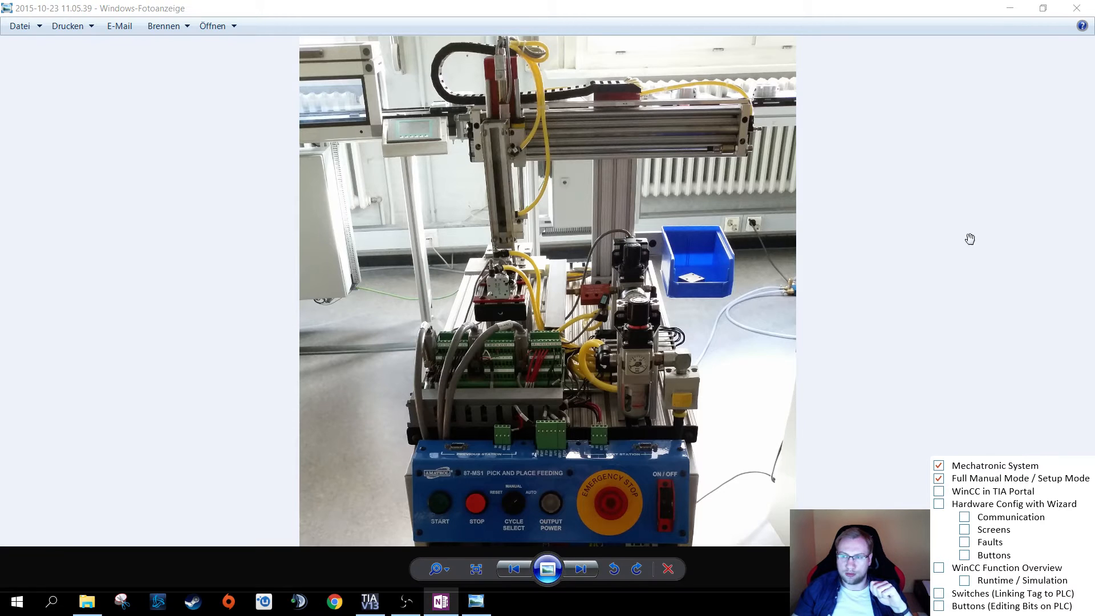
- Close the photo, switch to TIA Portal and begin adding a new HMI device to the Mechatronics Training System project
click(1077, 8)
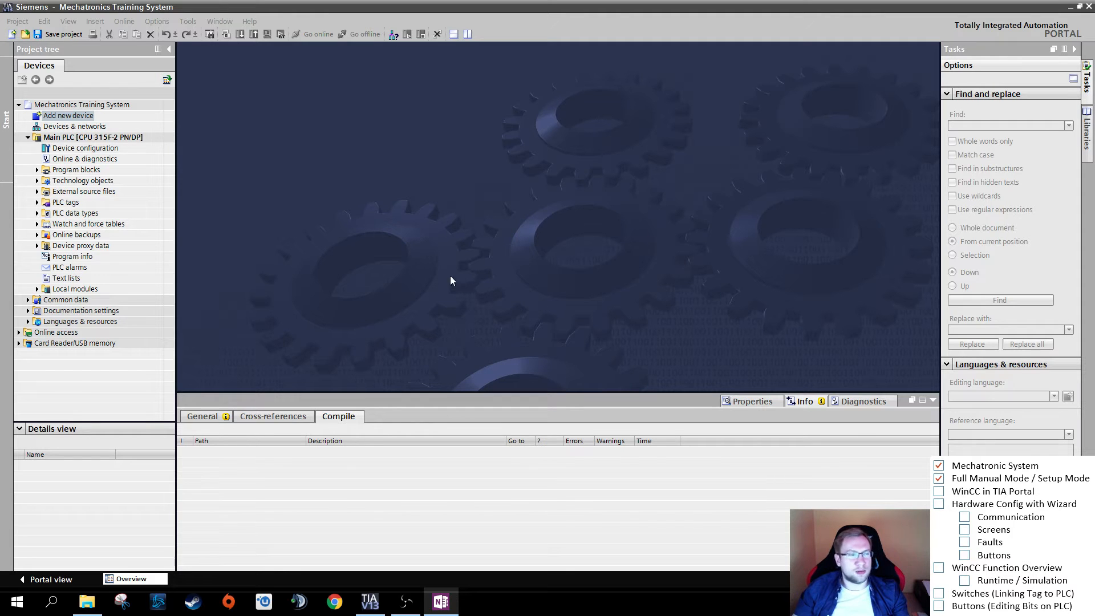
double_click(66, 117)
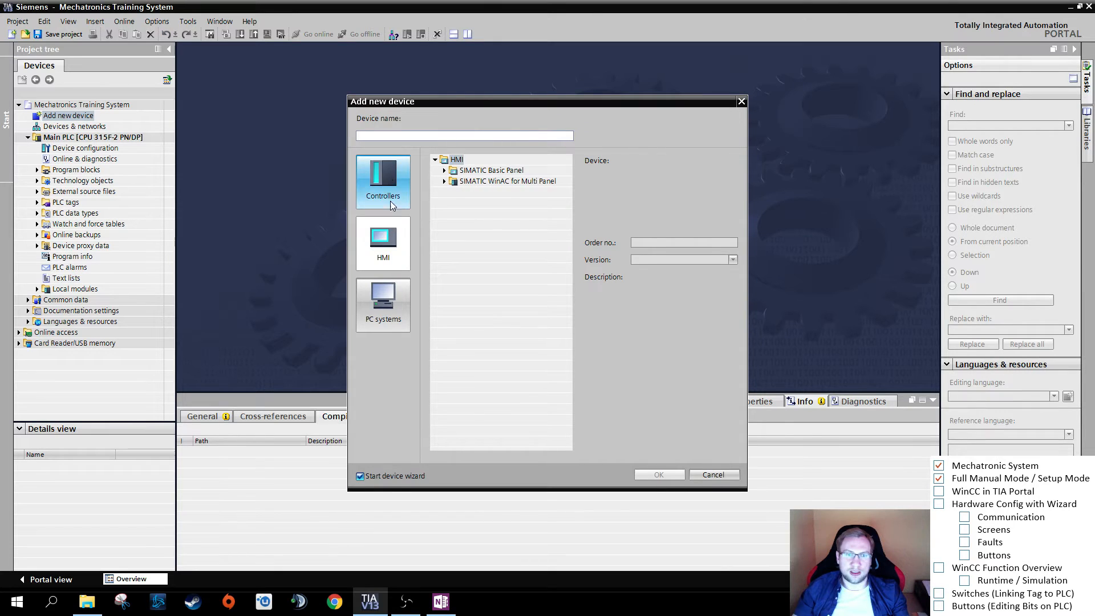
click(387, 177)
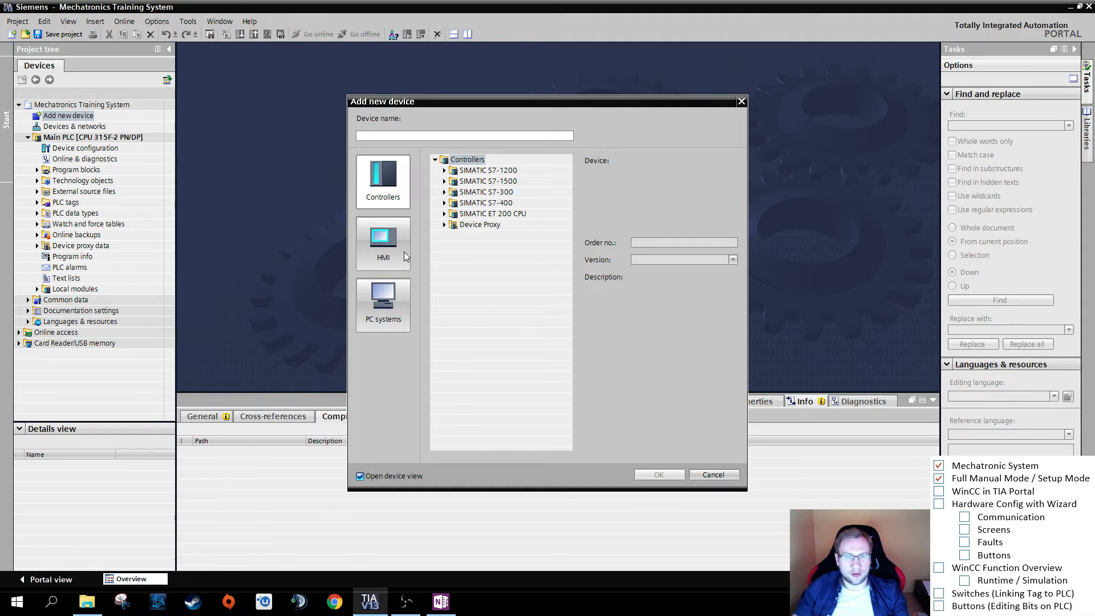
click(383, 251)
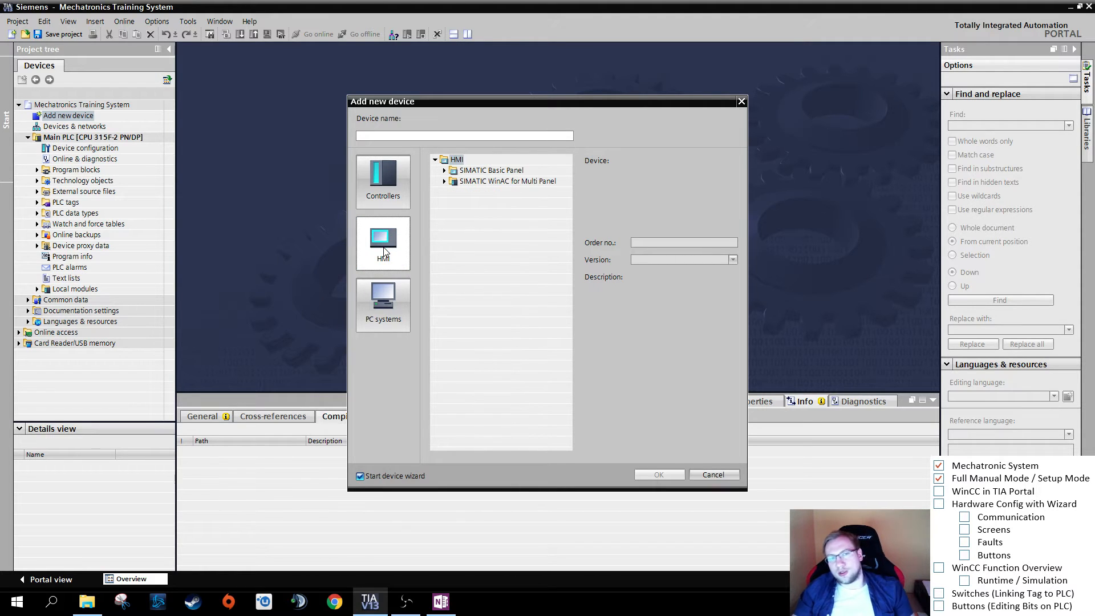
- Expand the SIMATIC Basic Panel 9" displays to list the KTP900 Basic and KTP900 Basic Portrait models
click(502, 171)
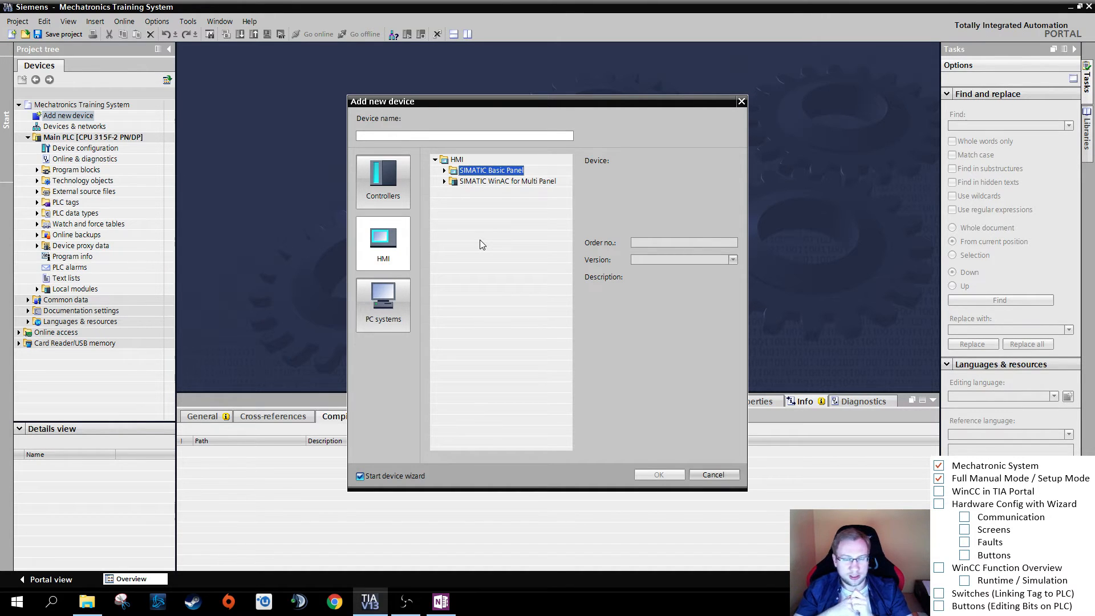
click(444, 172)
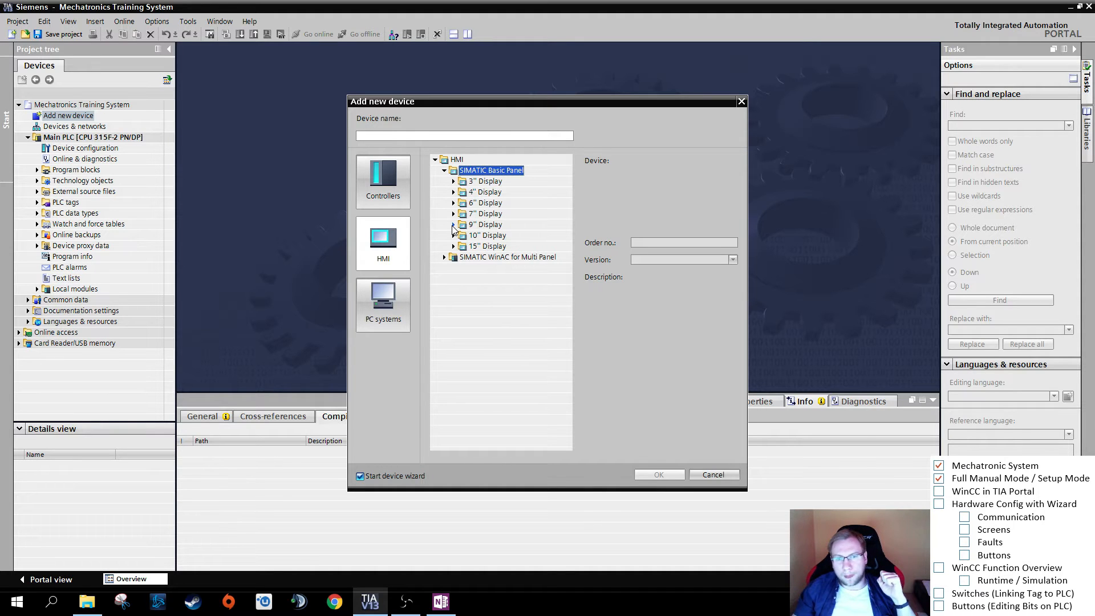
click(454, 225)
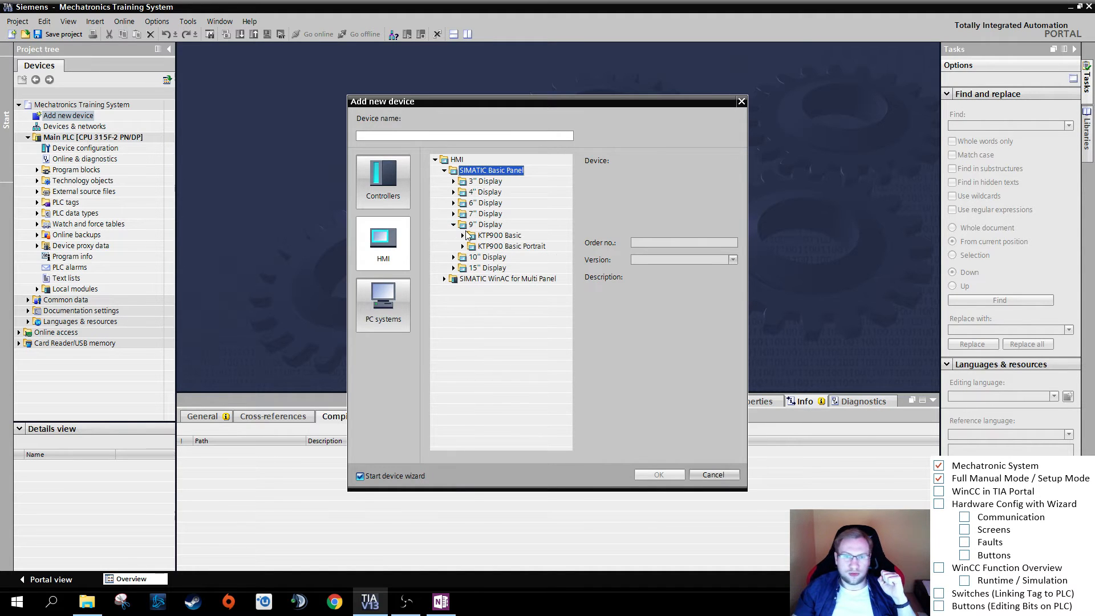
click(486, 225)
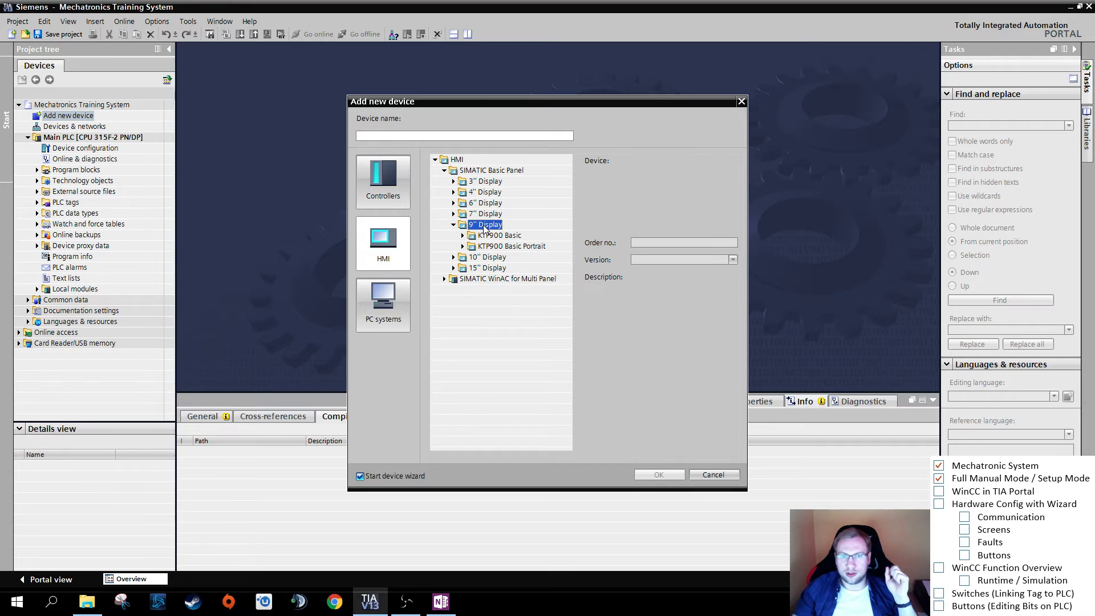
click(489, 236)
click(463, 235)
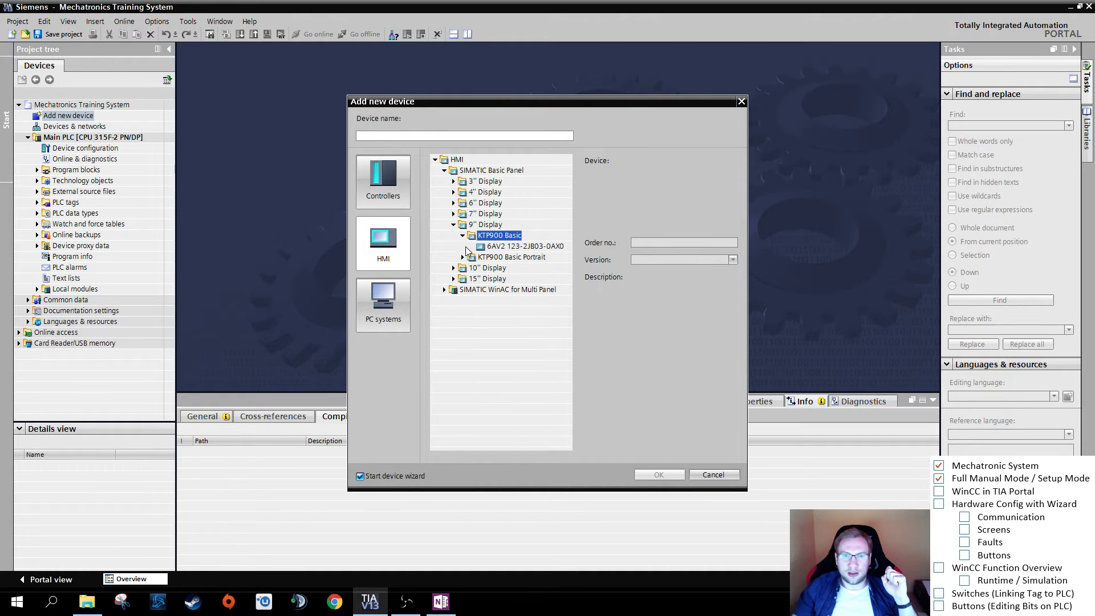
click(463, 257)
- Compare the KTP900 Basic and KTP900 Basic Portrait panels and look over the other display sizes
click(518, 247)
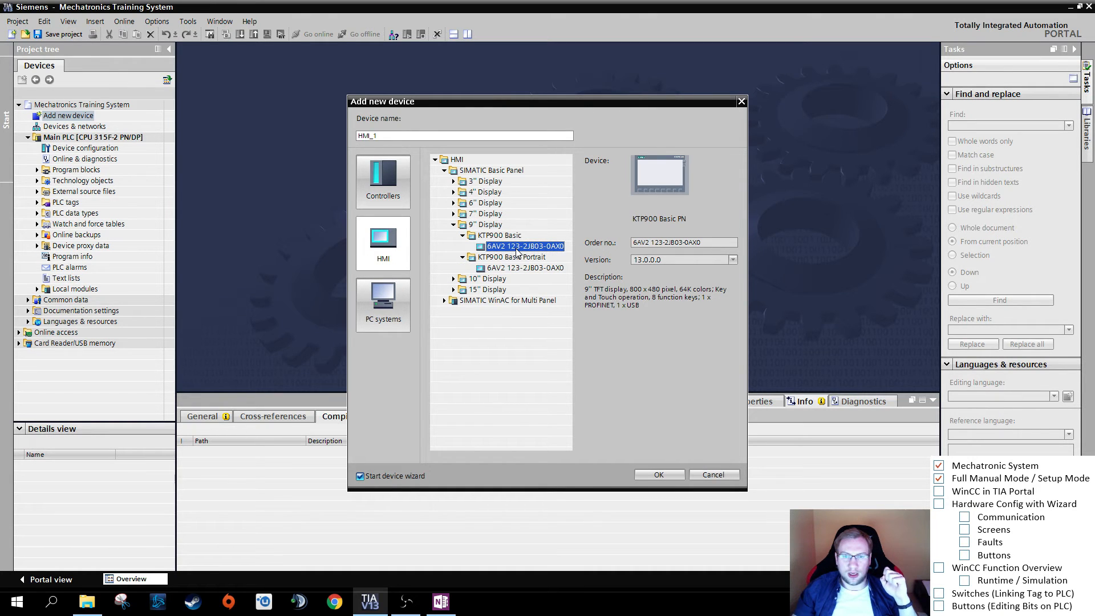
click(519, 268)
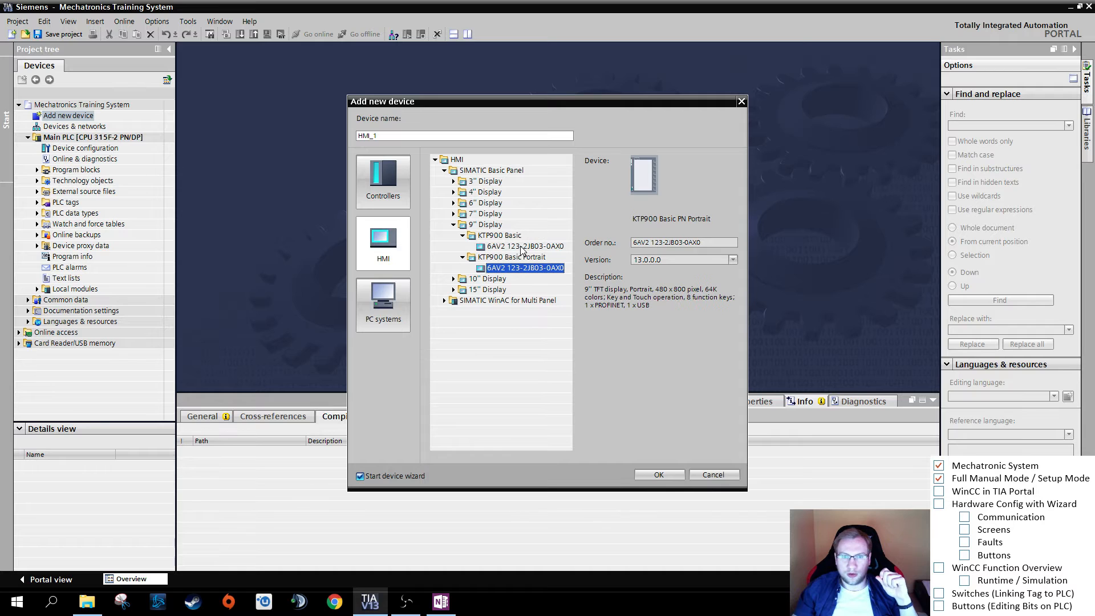
click(522, 248)
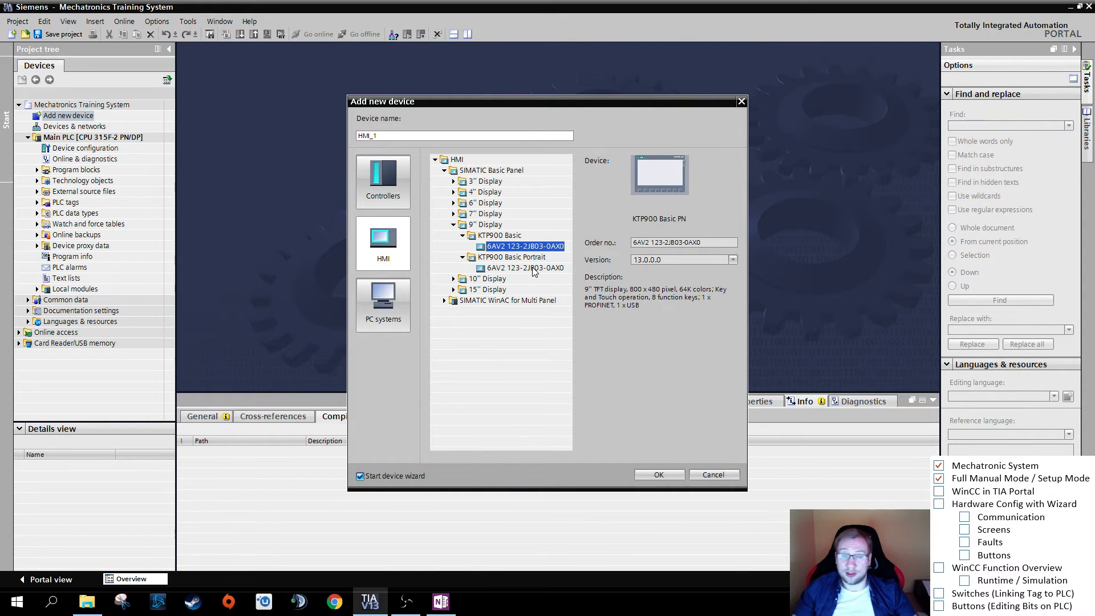
click(534, 269)
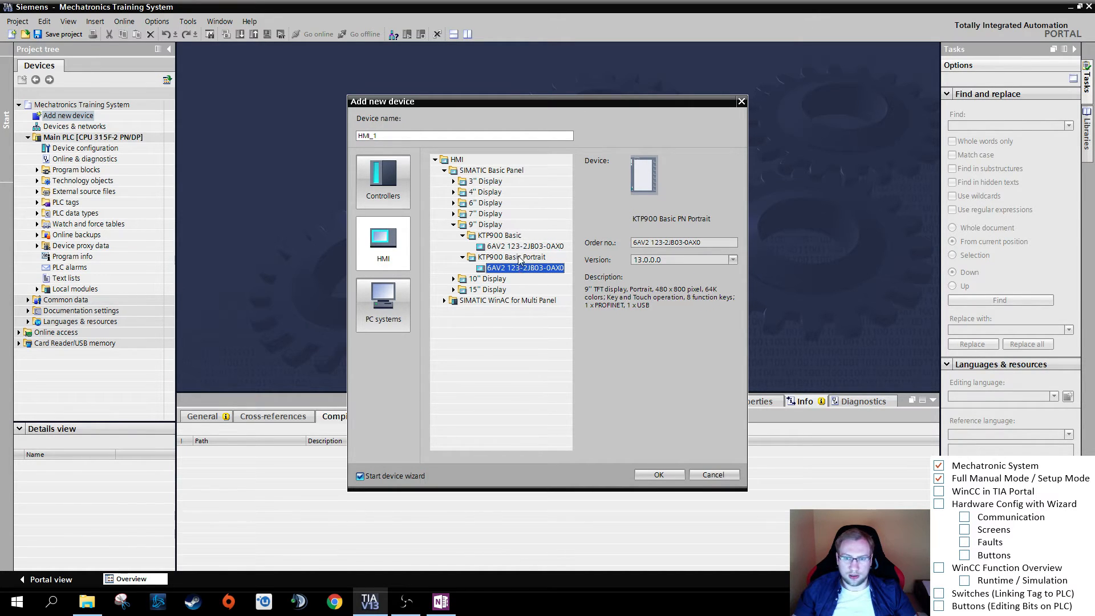
click(484, 279)
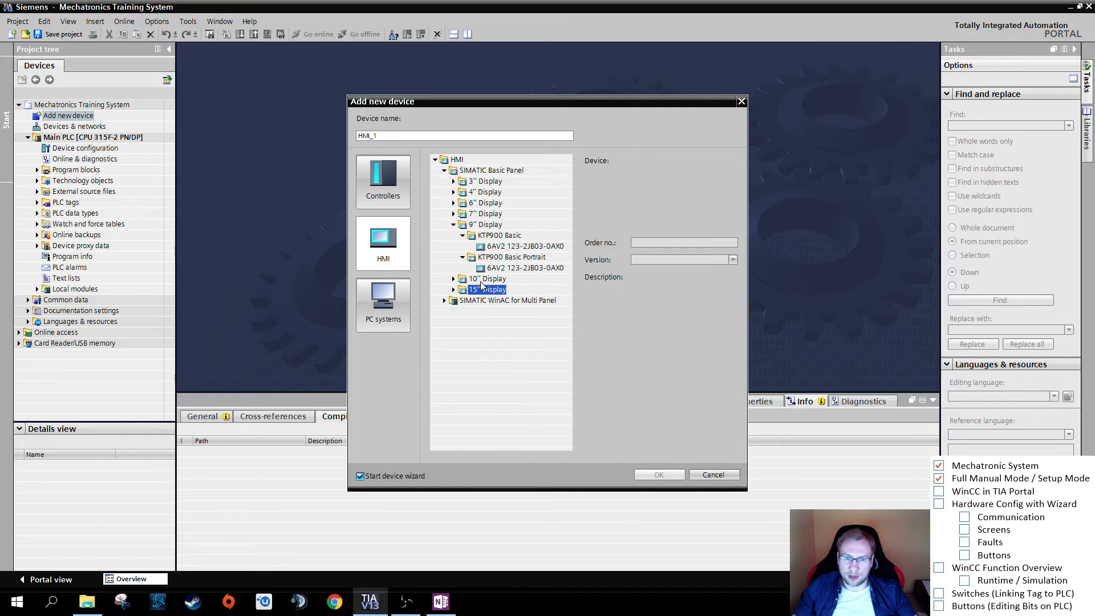
click(485, 225)
click(489, 193)
click(490, 182)
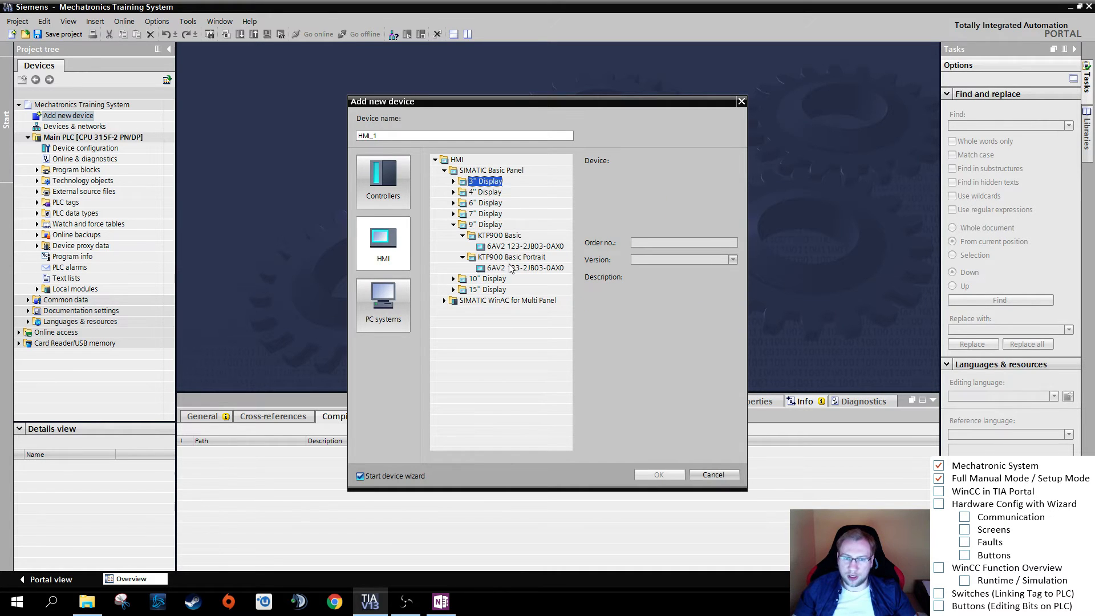
- Add the KTP900 Basic panel 6AV2 123-2JB03-0AX0 under the device name Main HMI with the device wizard enabled
click(514, 247)
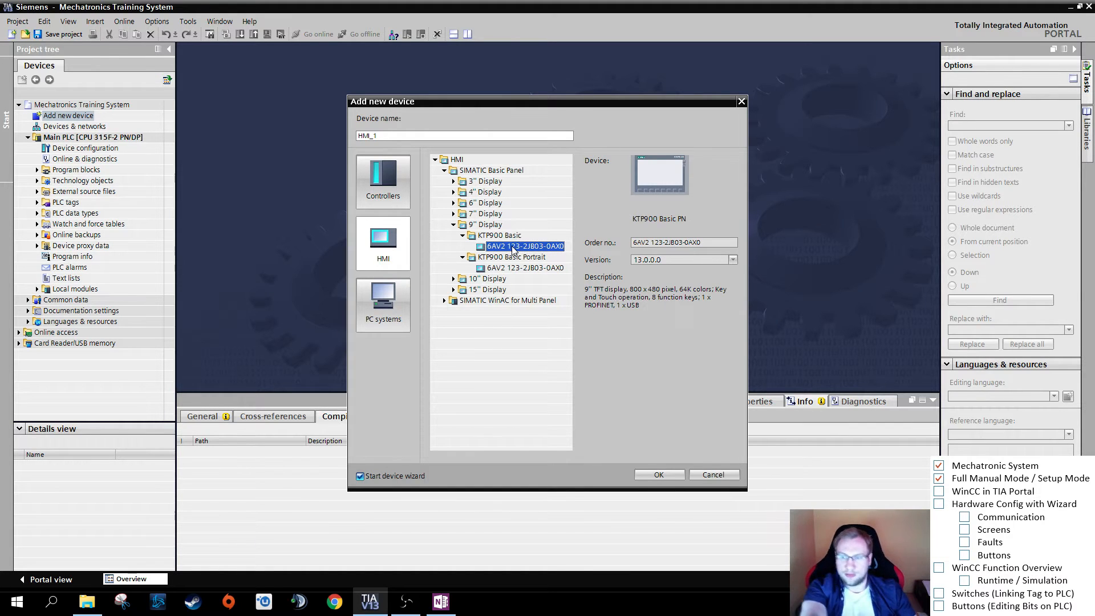
double_click(443, 134)
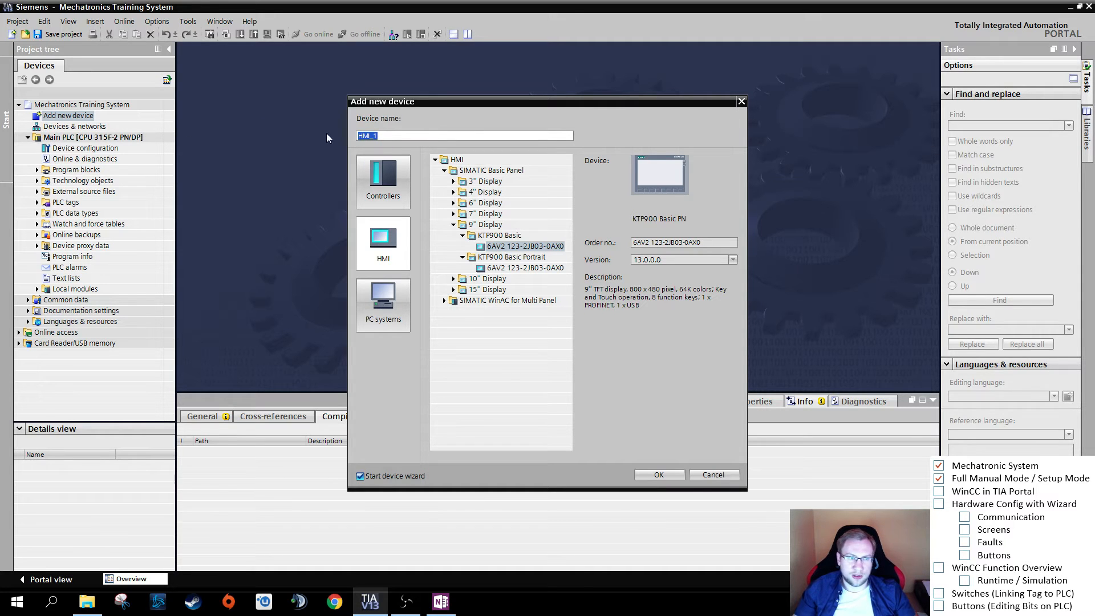
text(Main )
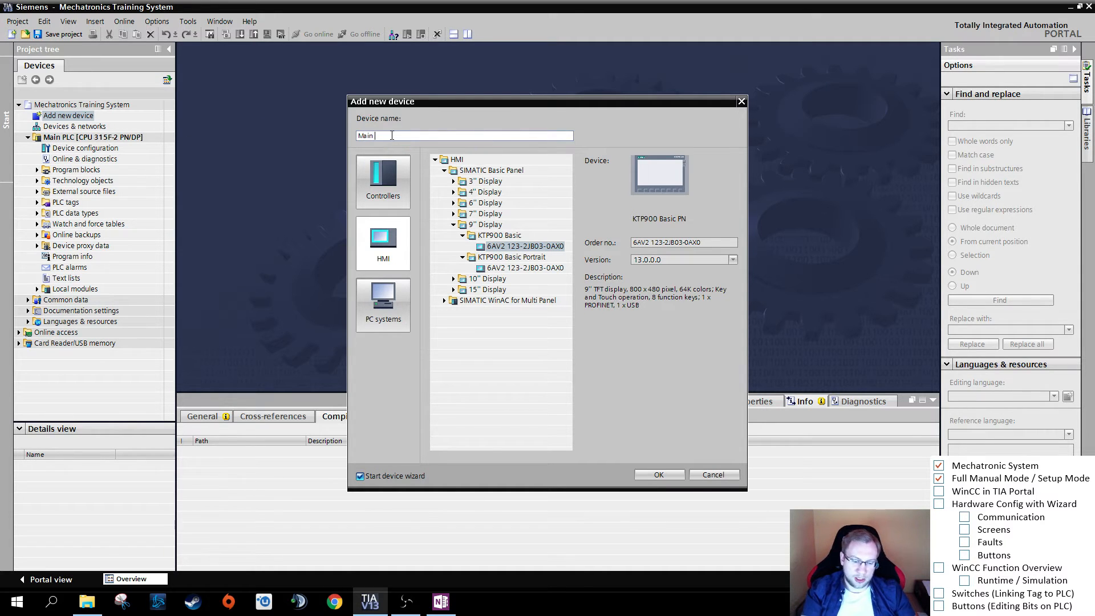
text(HMI)
key(BackSpace)
key(BackSpace)
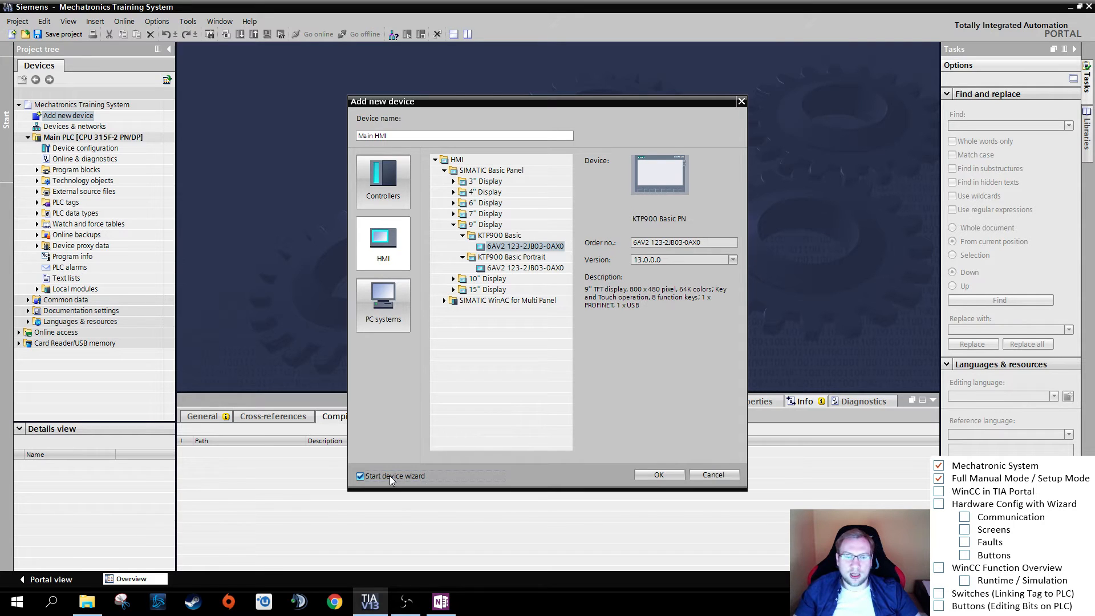
click(650, 474)
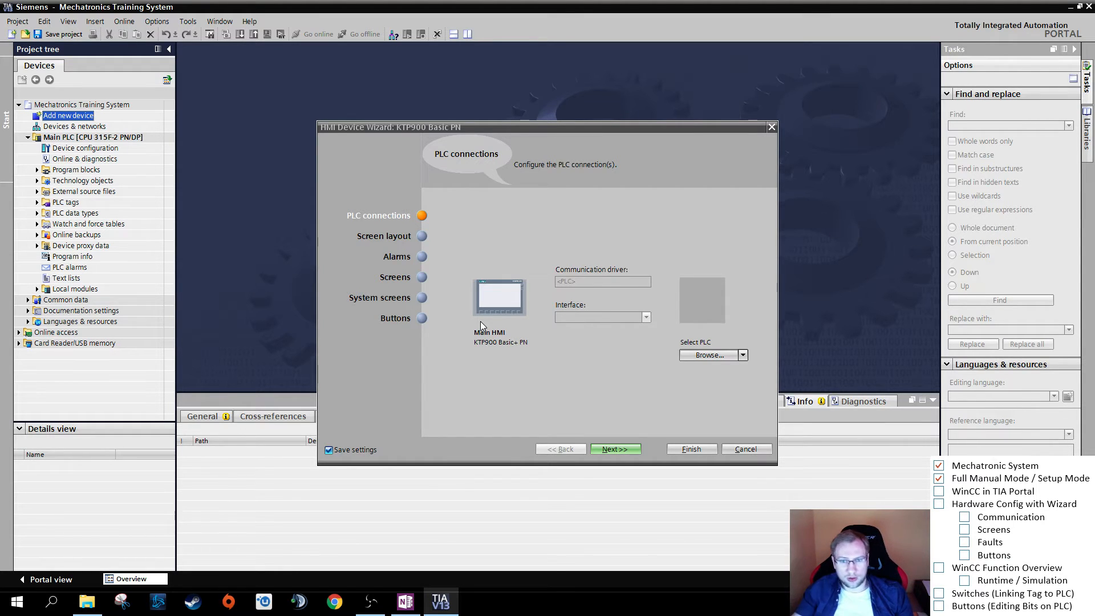
- Connect the Main HMI to Main PLC over the PROFINET (X1) interface and continue to the screen layout
click(743, 356)
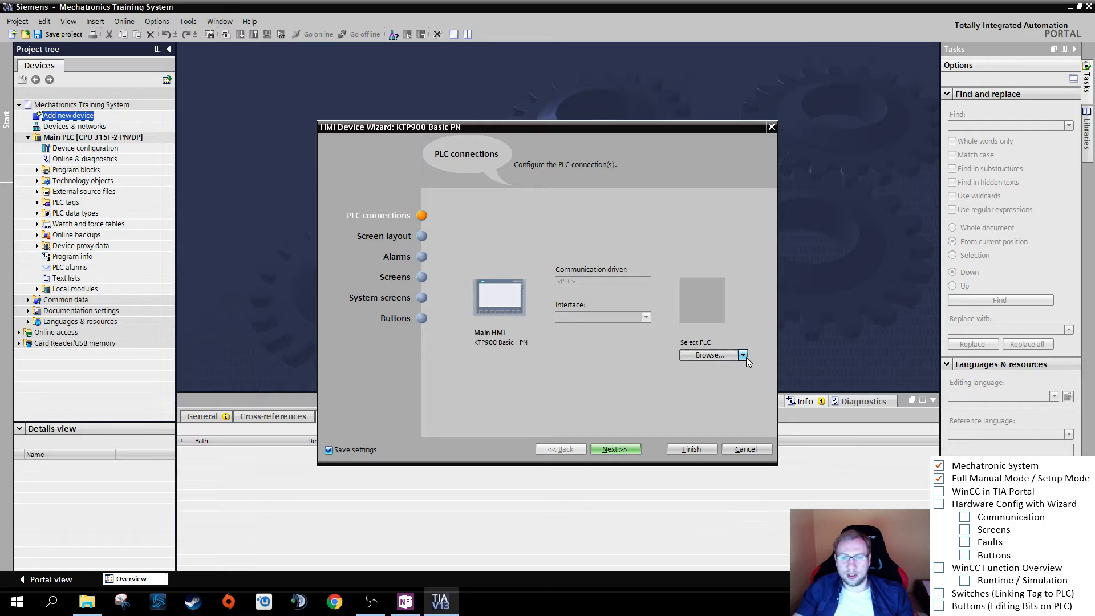
click(720, 405)
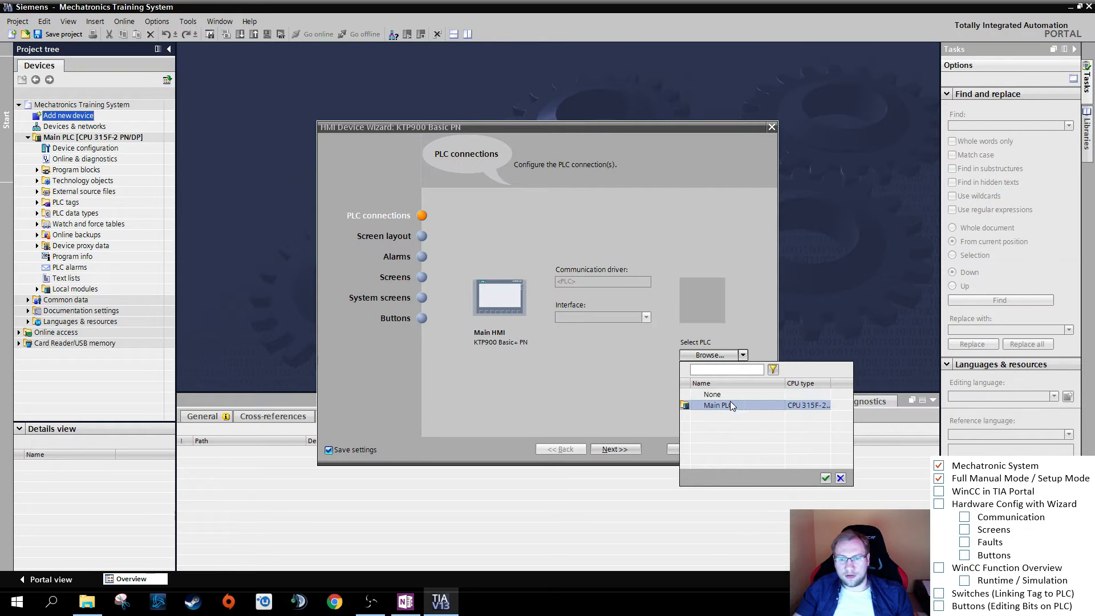
click(825, 478)
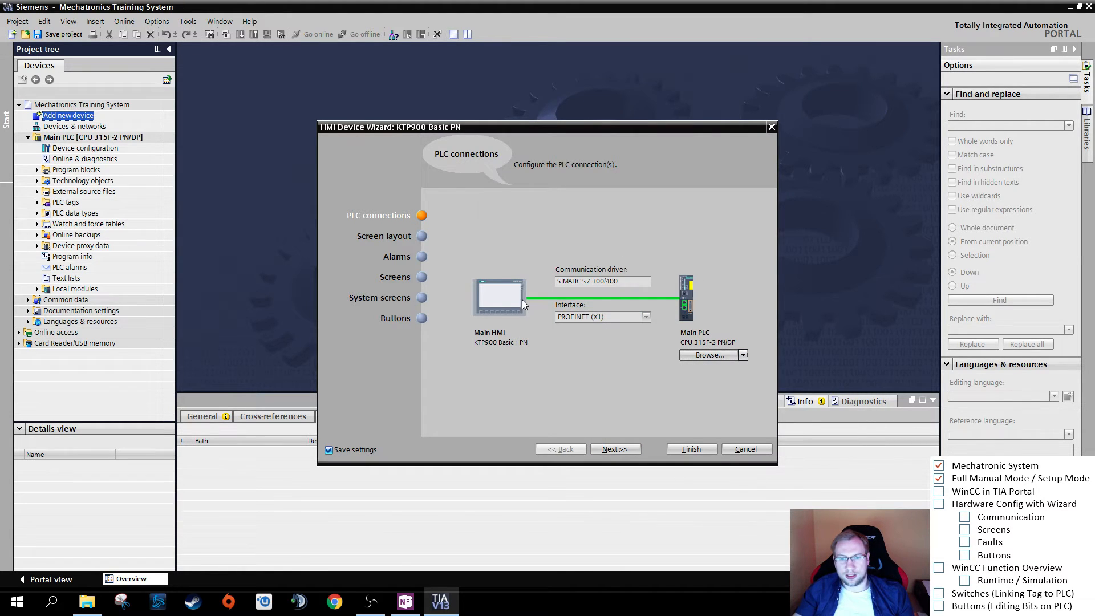
click(596, 318)
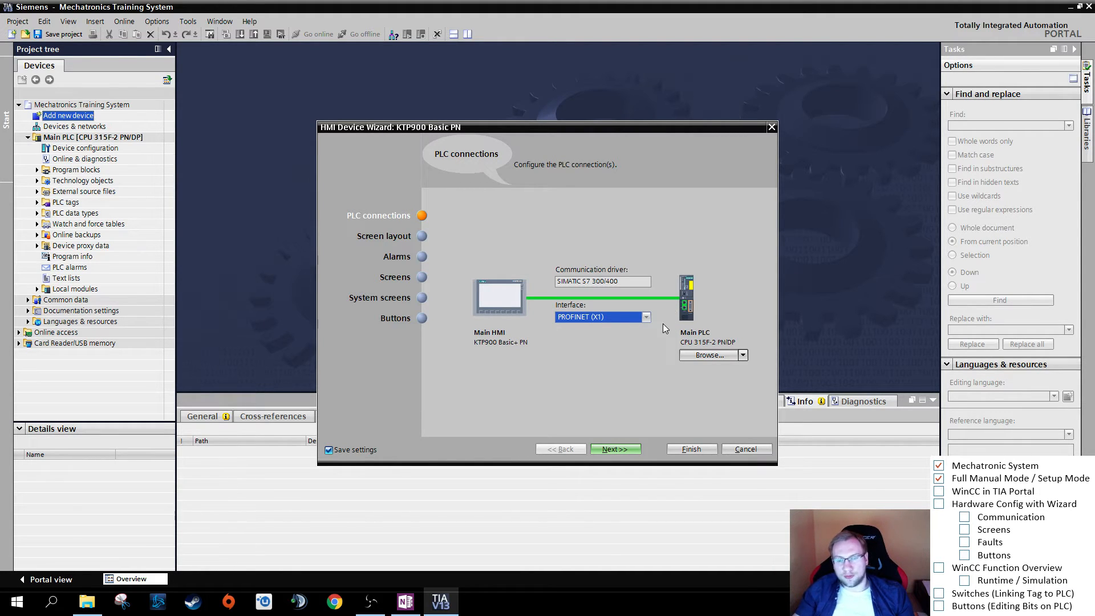
click(617, 450)
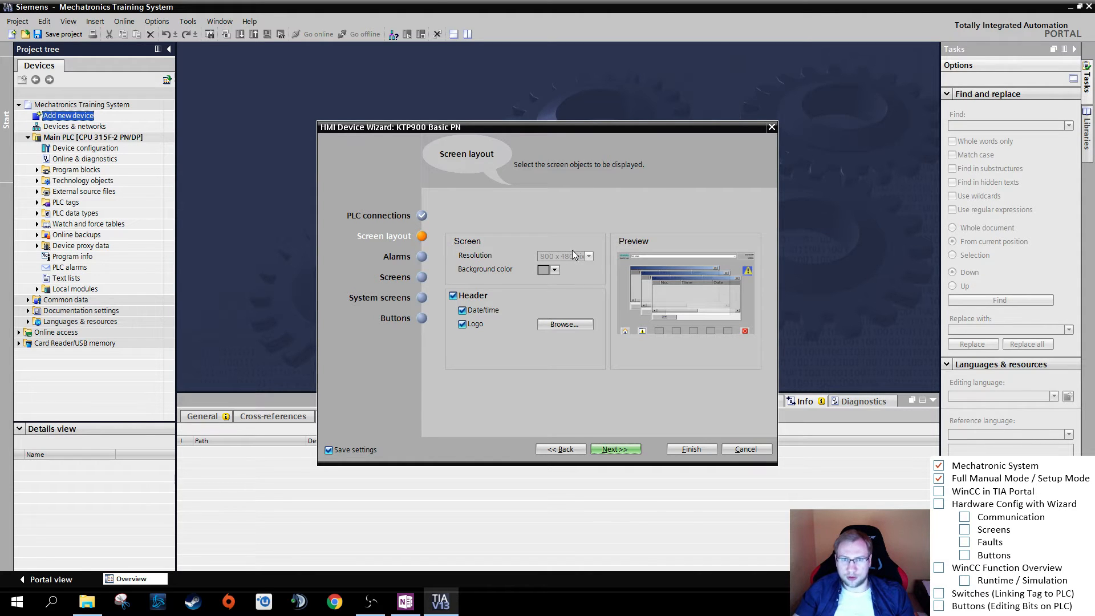
- Try black, white, yellow, red and green as the screen background color, and set it back to light grey
click(553, 270)
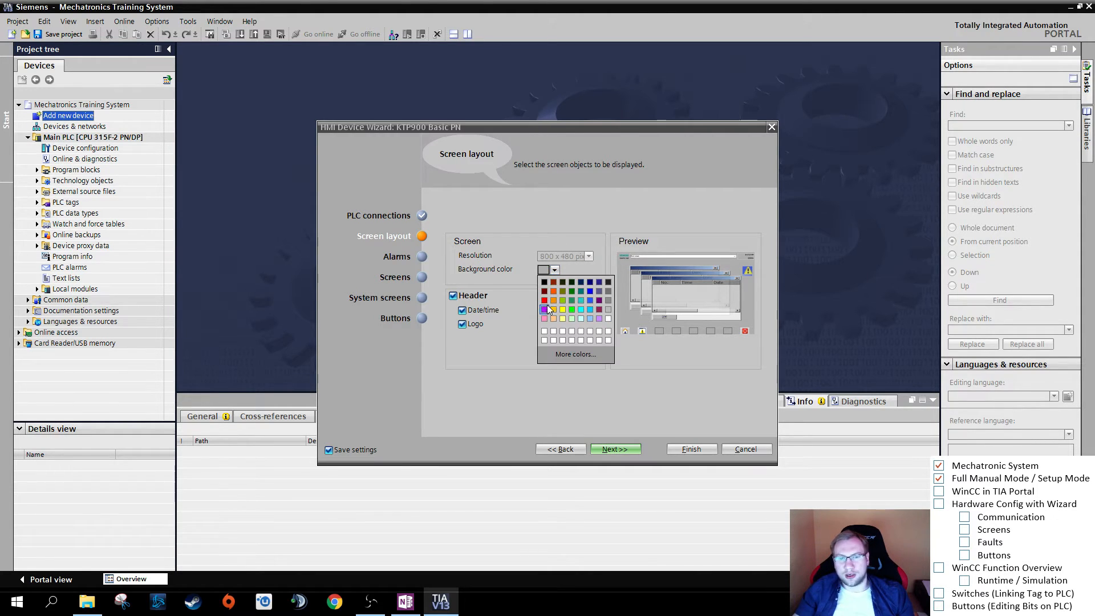
click(545, 282)
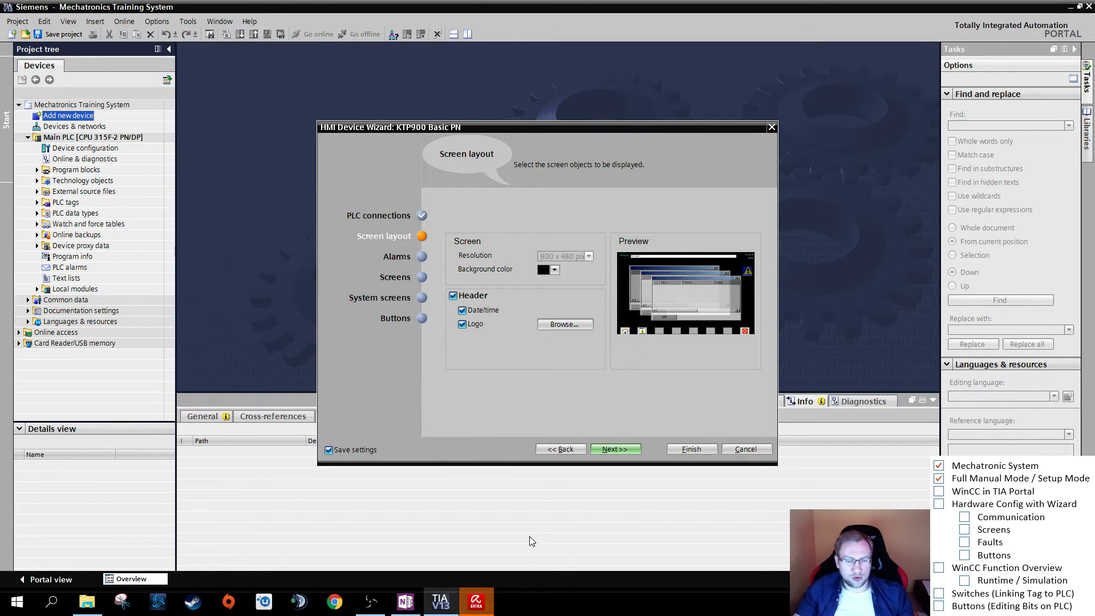
click(577, 246)
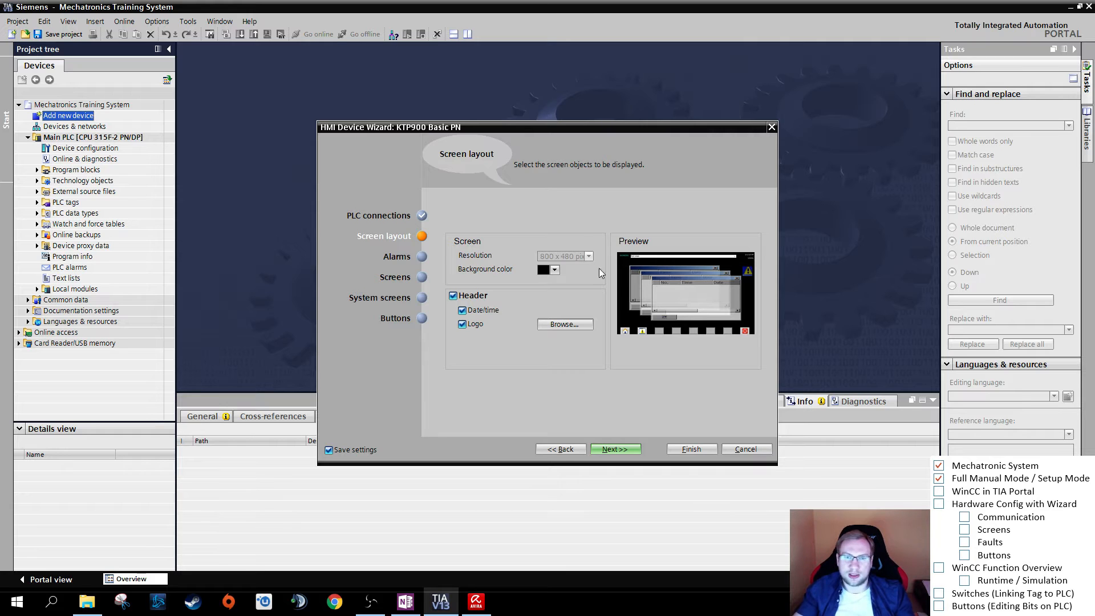
click(555, 270)
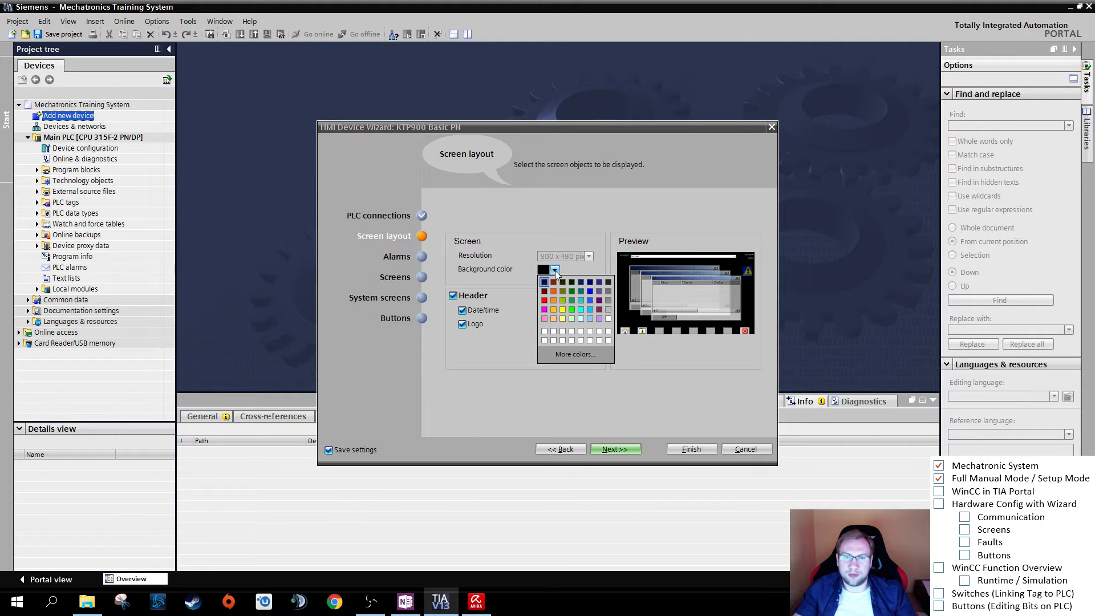
click(607, 332)
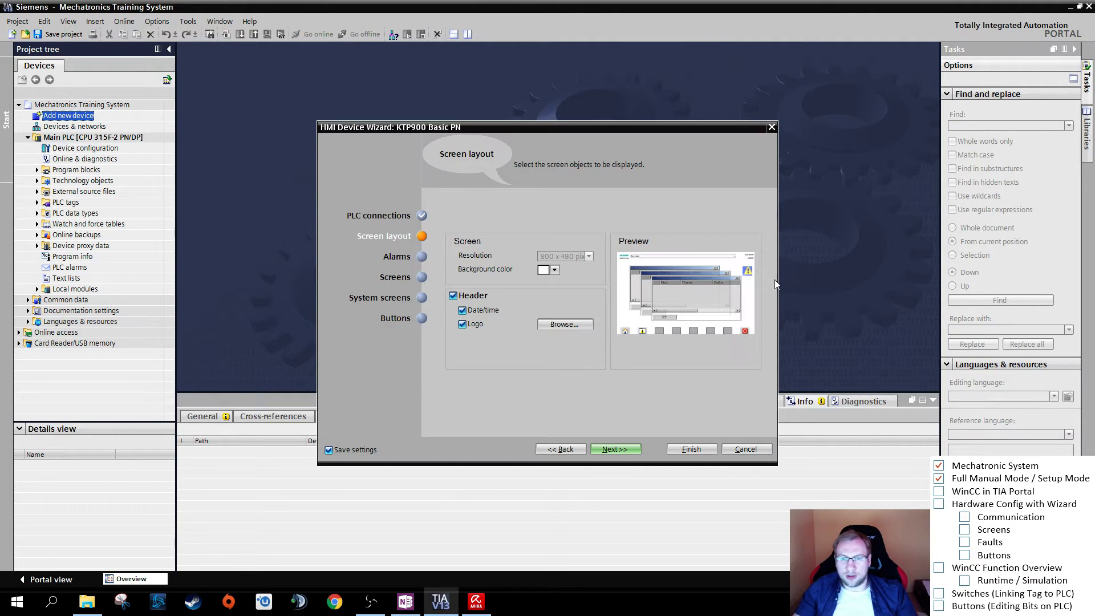
click(555, 272)
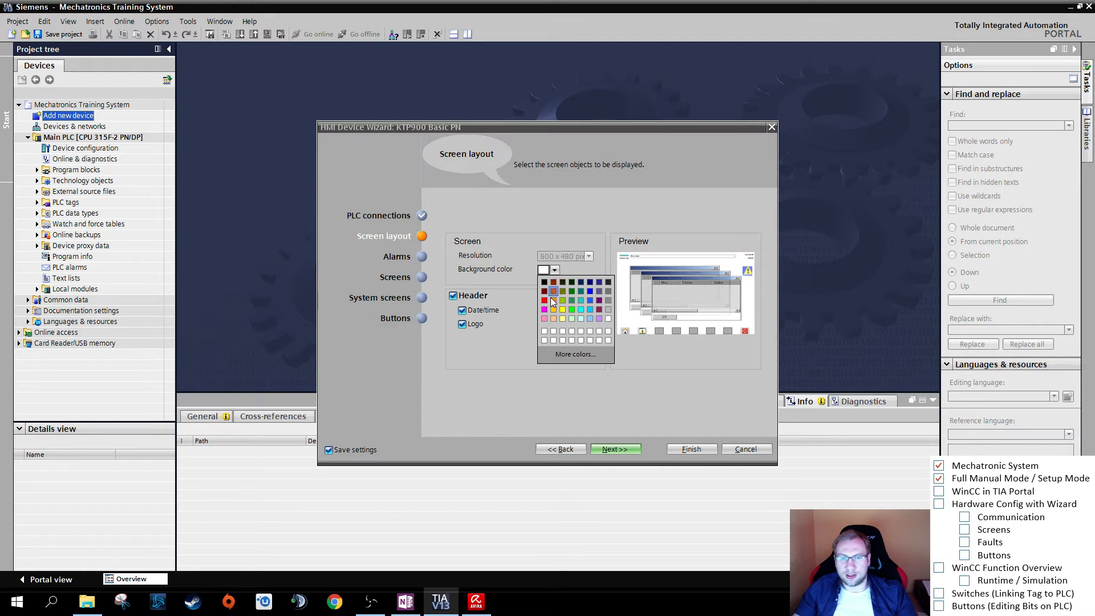
click(563, 310)
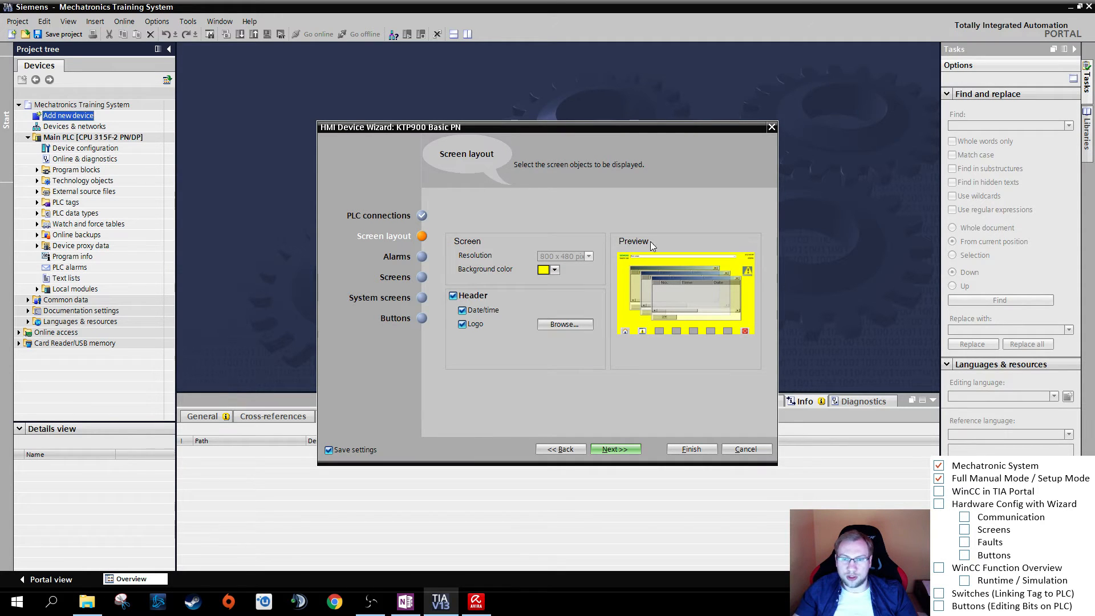
click(555, 271)
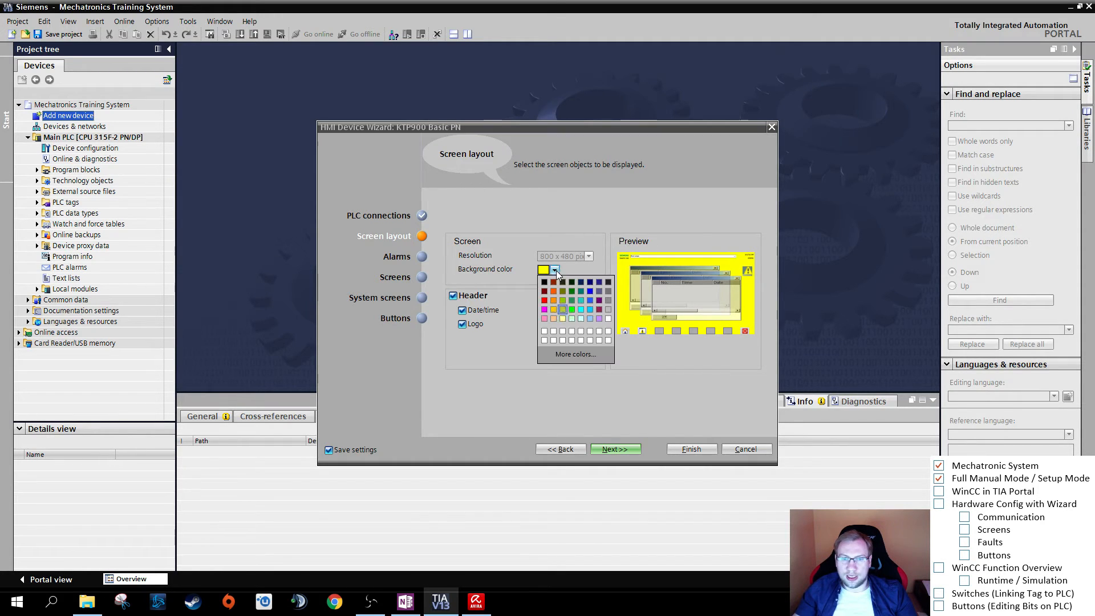
click(542, 307)
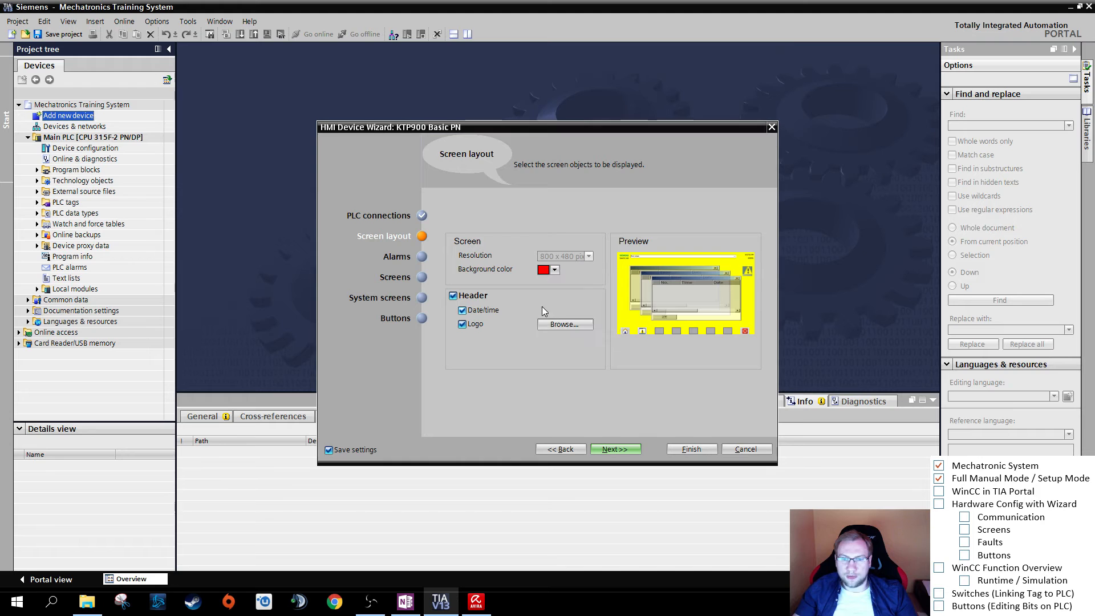
click(556, 271)
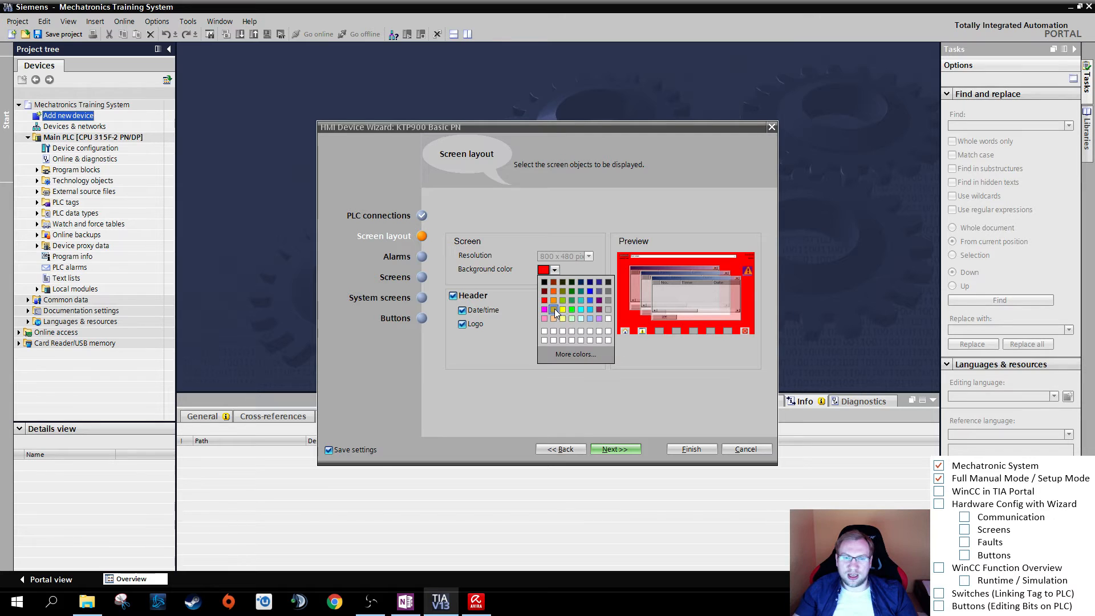
click(572, 310)
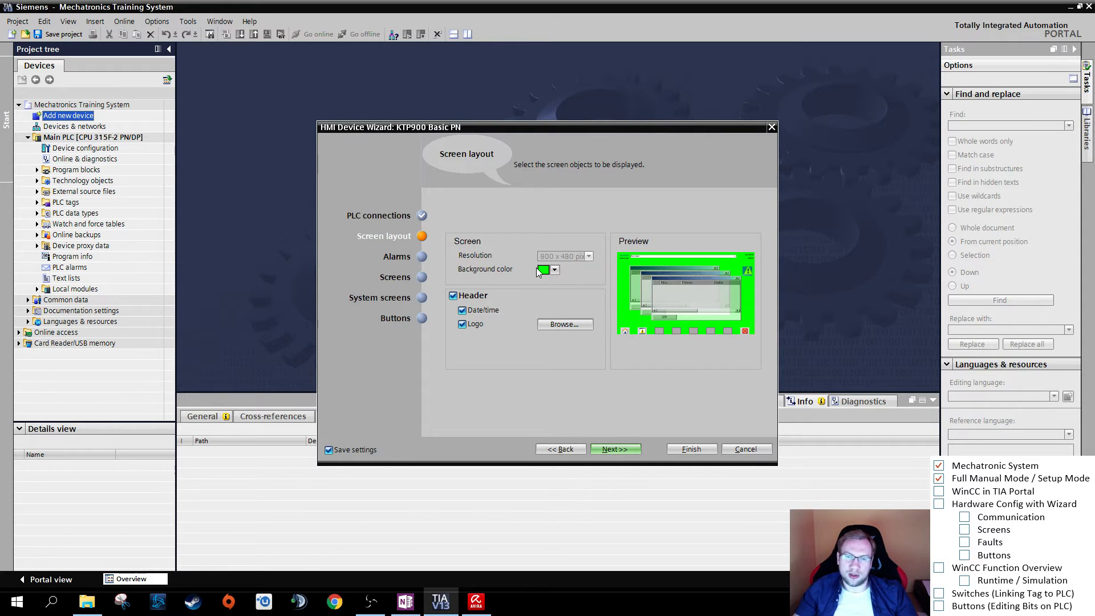
click(554, 270)
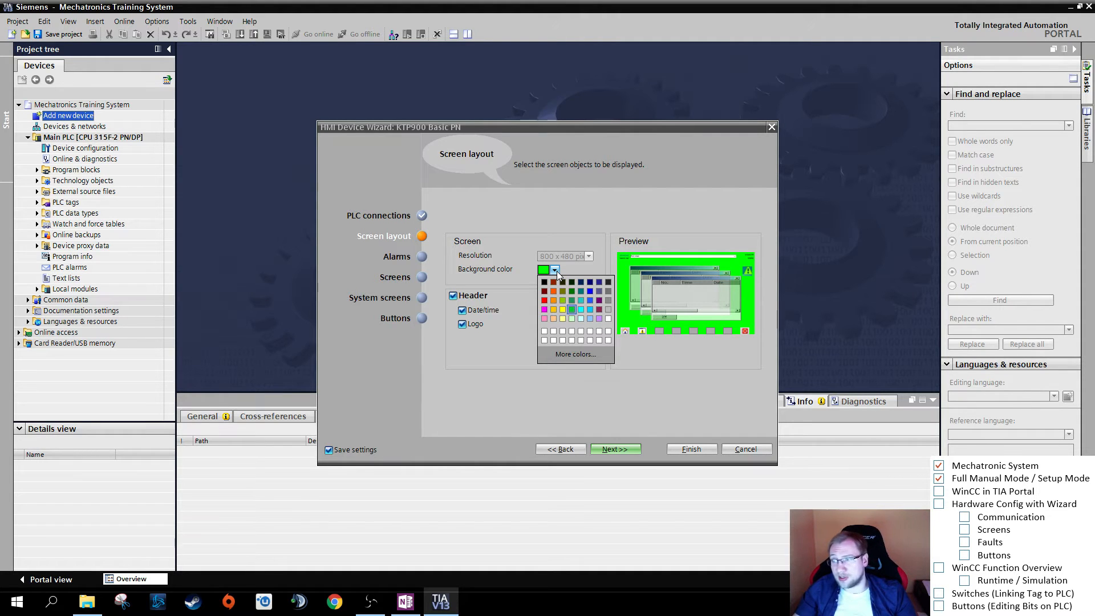
click(608, 313)
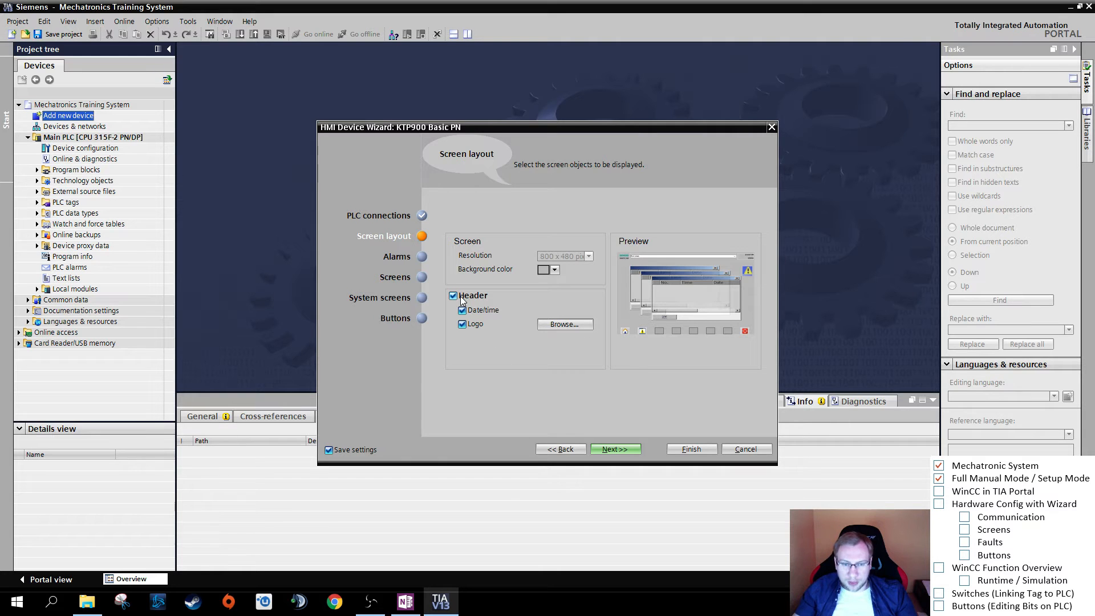
- Keep the screen header with date/time but remove its logo, and continue to the alarm settings
click(473, 326)
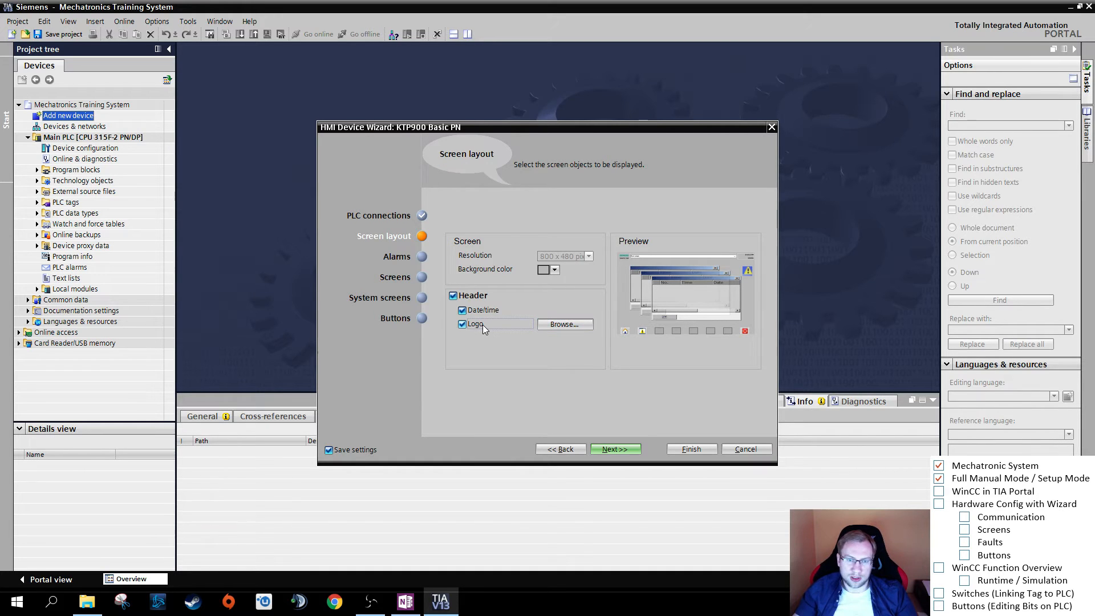
click(481, 324)
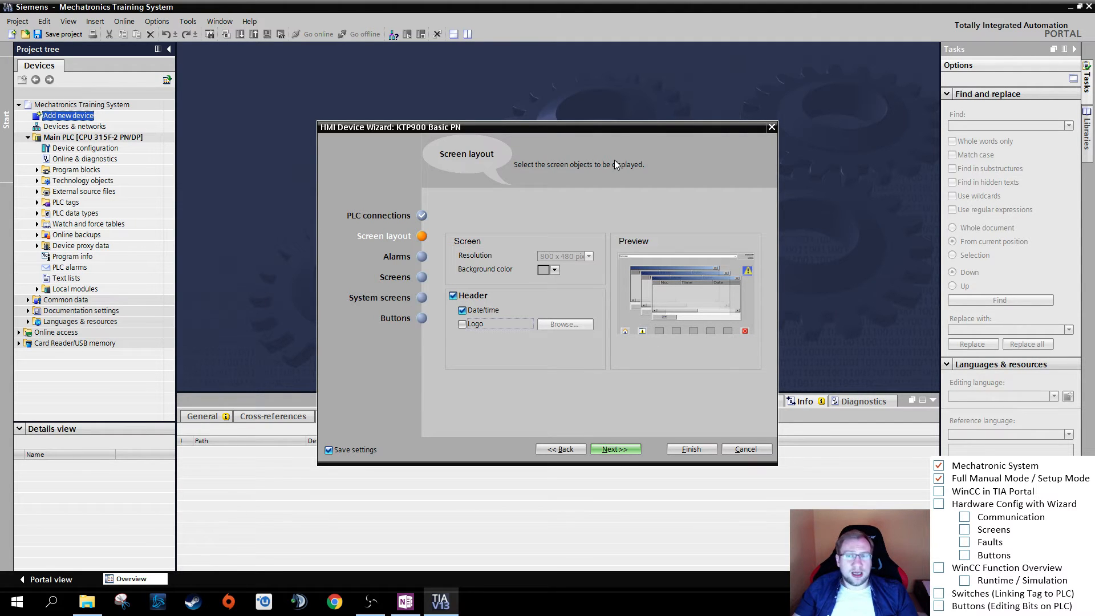
click(467, 296)
click(468, 295)
click(468, 296)
click(468, 296)
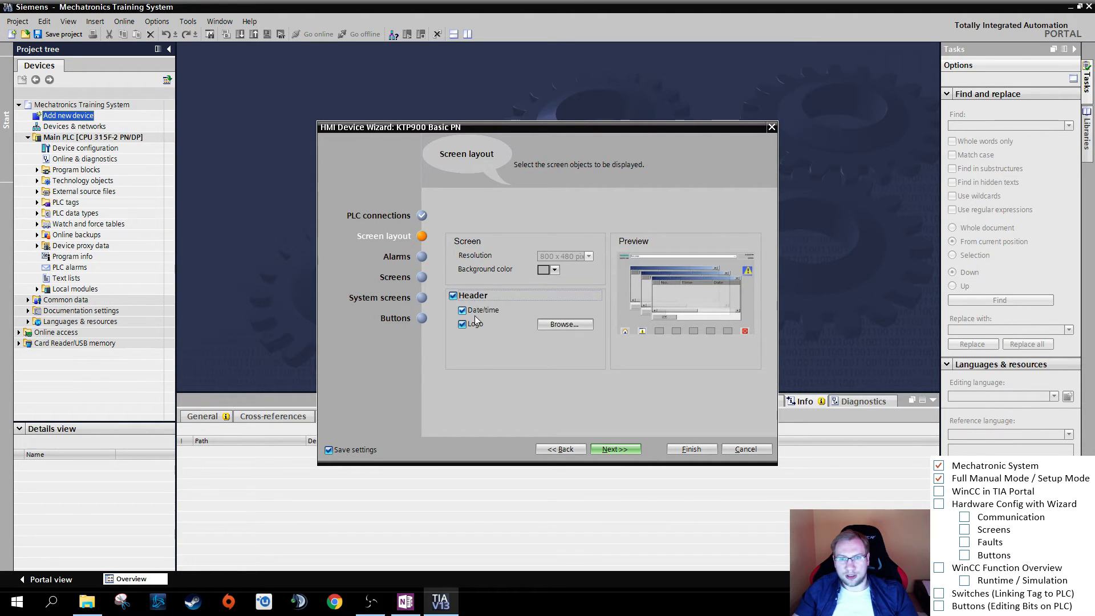
click(475, 322)
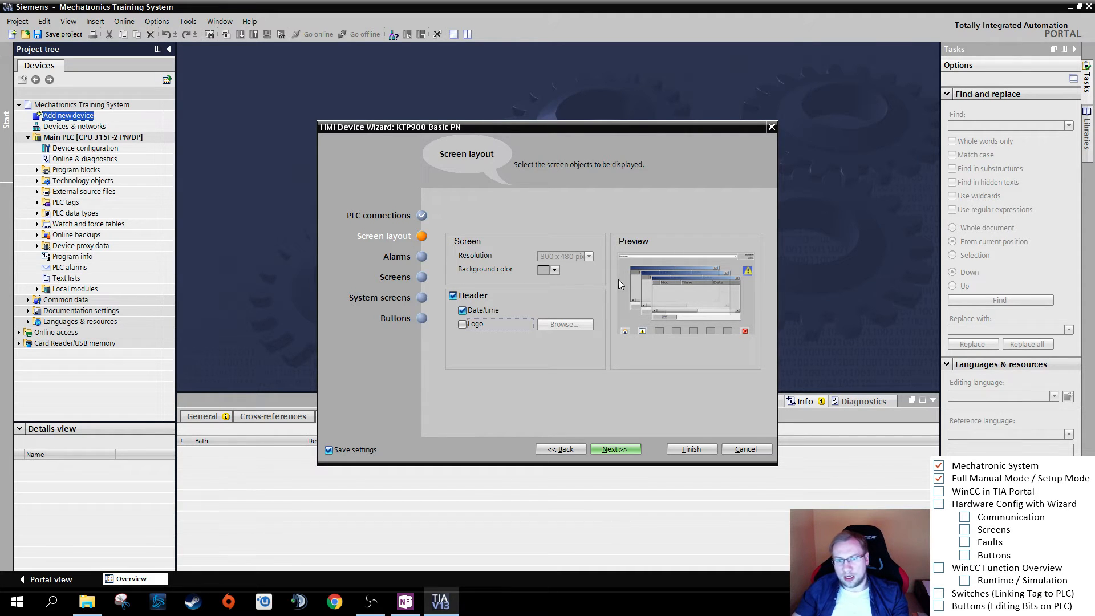
click(616, 450)
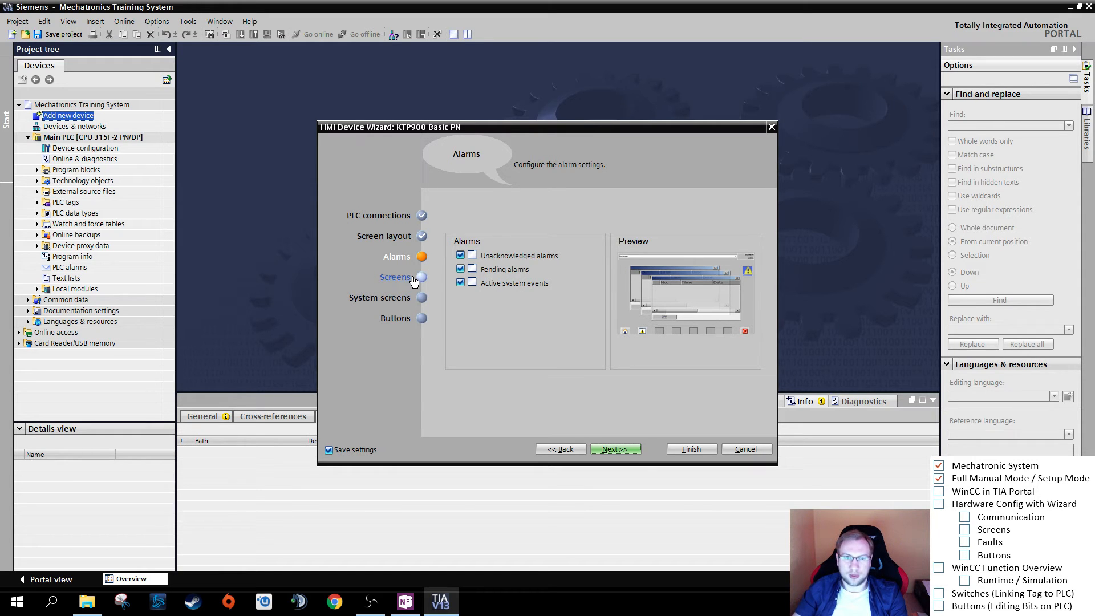
- Accept the default alarm settings and add a screen named Manual Mode under the root screen
click(630, 450)
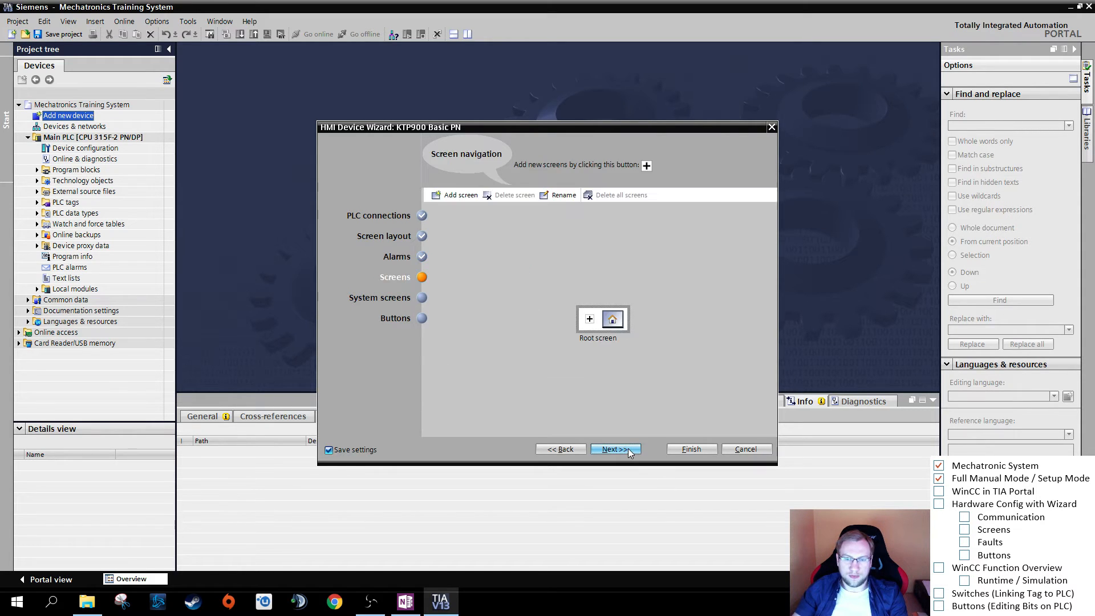
click(590, 320)
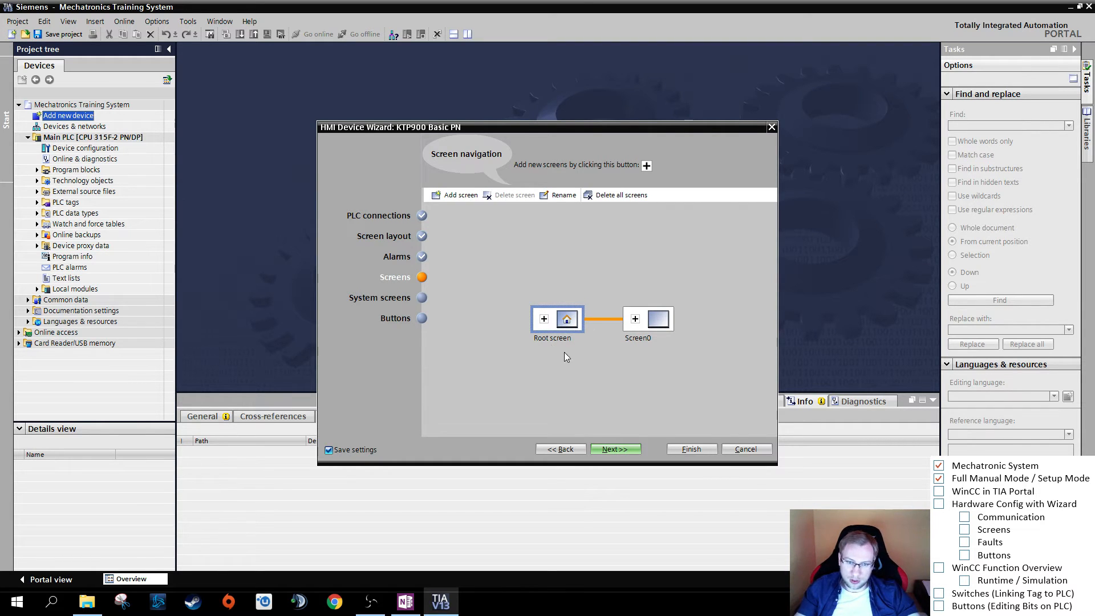
double_click(637, 336)
text(Manual Mode)
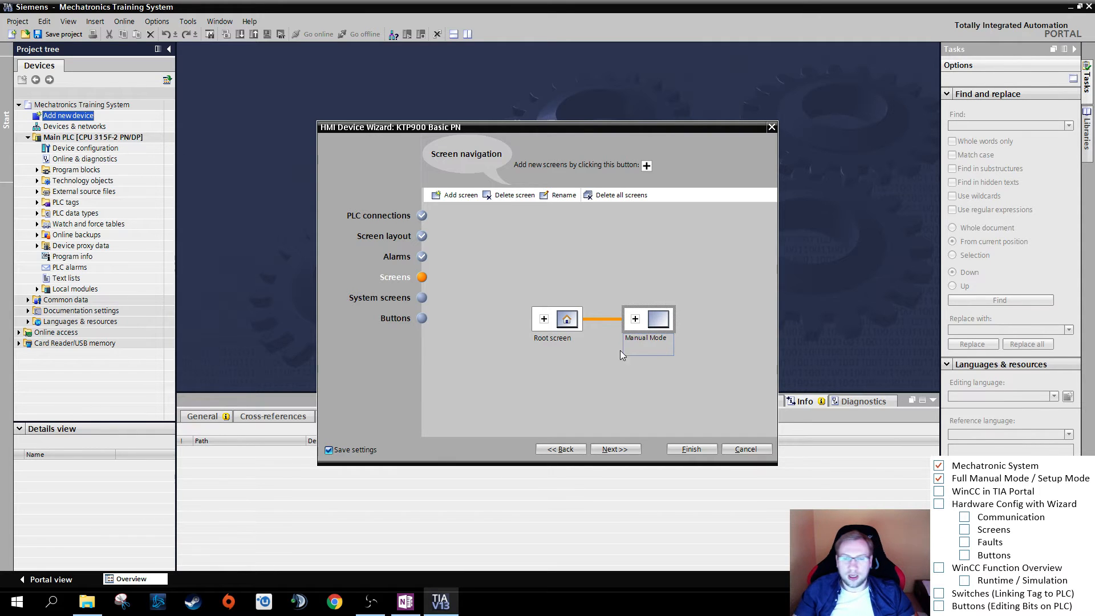
key(Return)
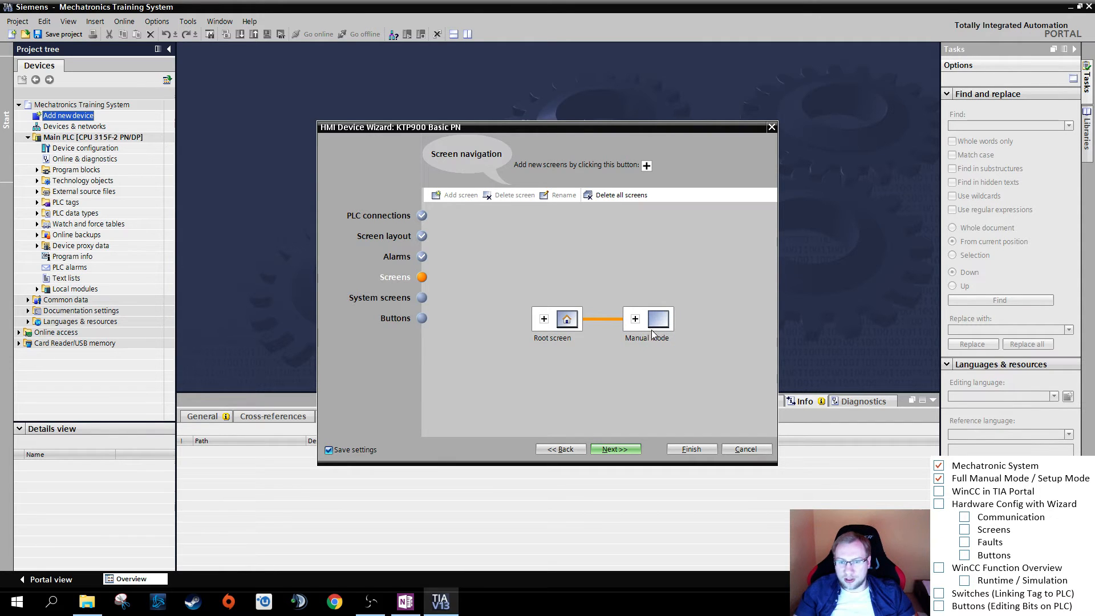
- Add a second screen under the root screen and name it Automatic Mode
click(544, 318)
double_click(639, 365)
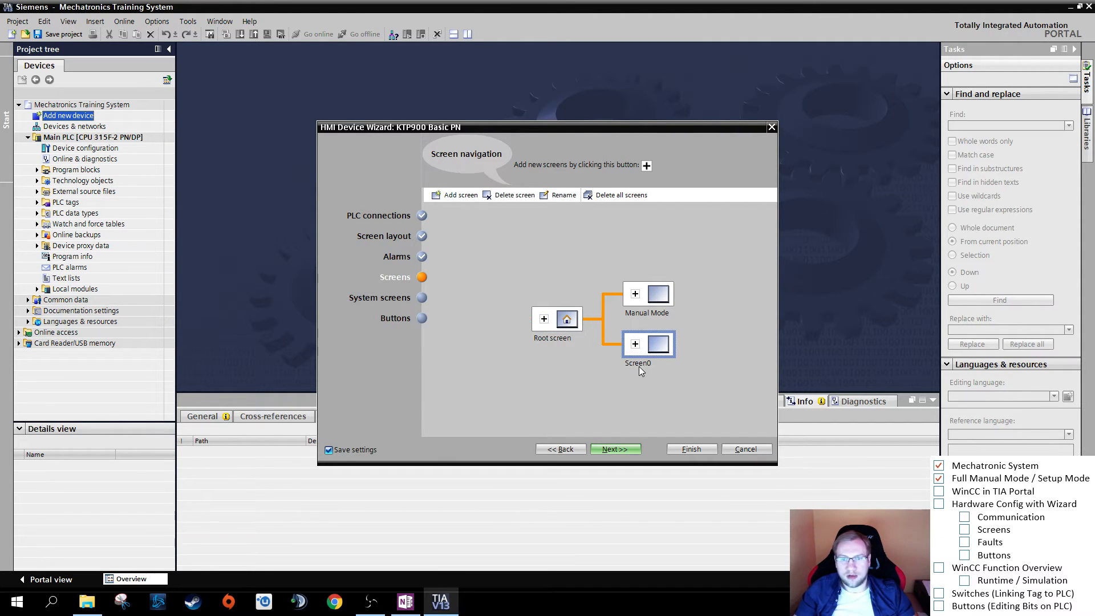
double_click(640, 366)
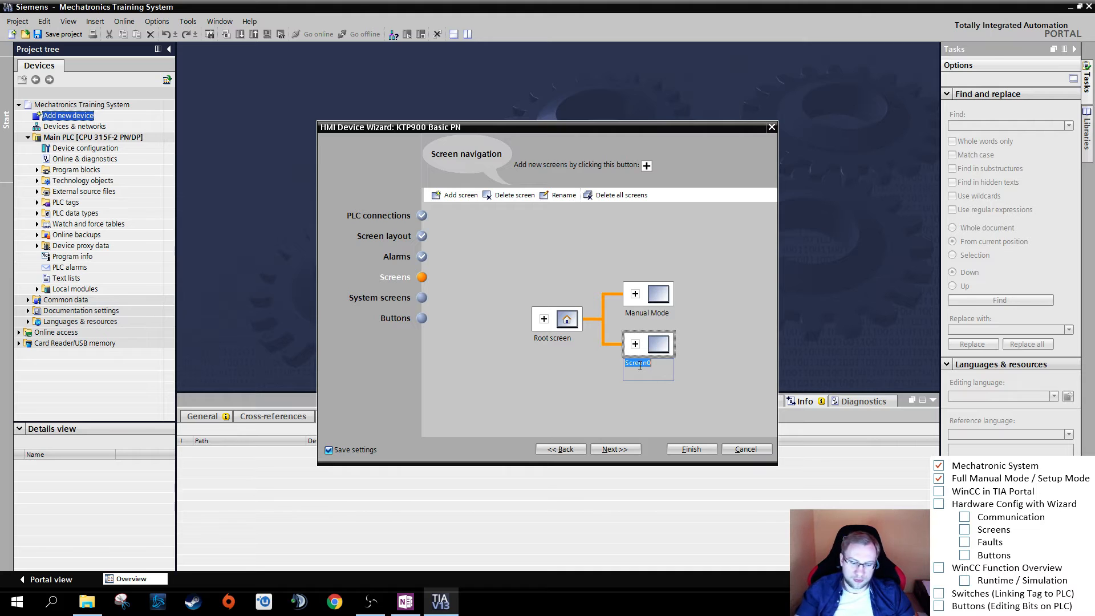
text(Automatic Mode)
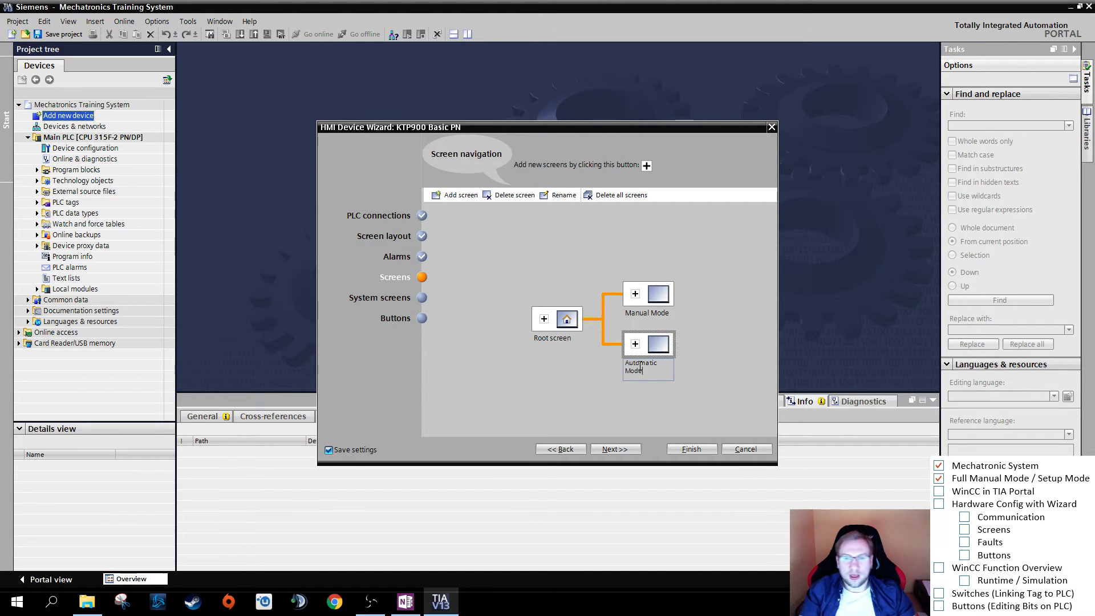
click(716, 361)
click(649, 301)
click(650, 345)
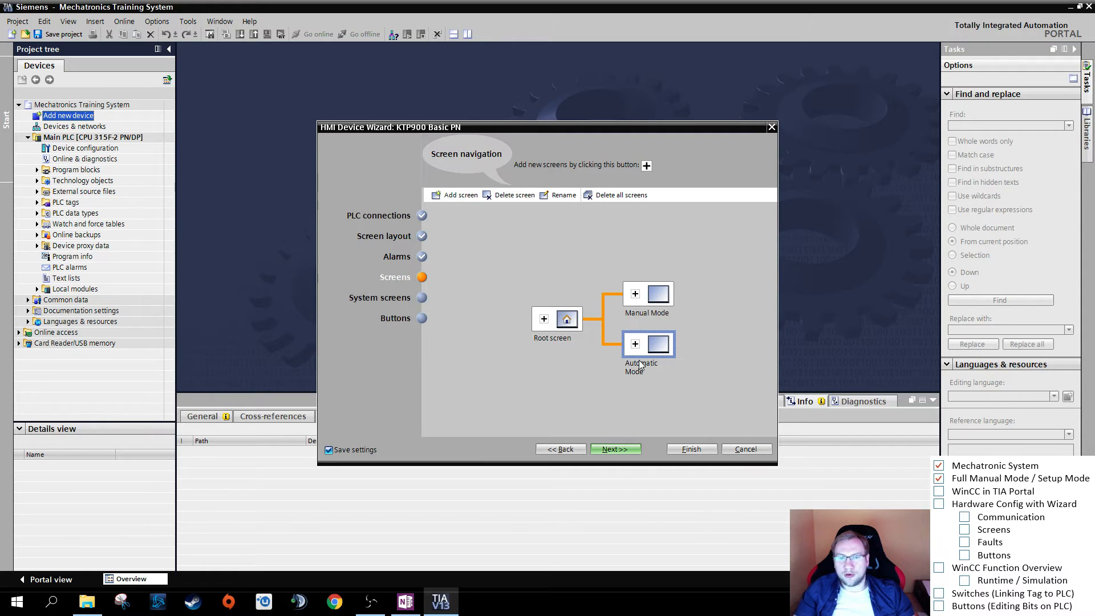
click(564, 330)
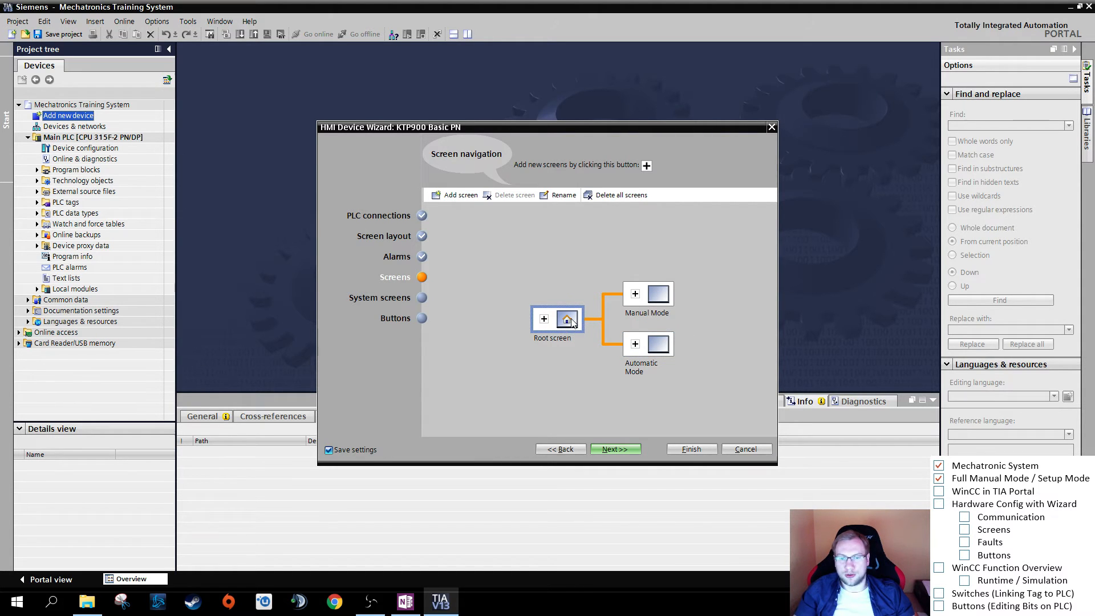
click(660, 349)
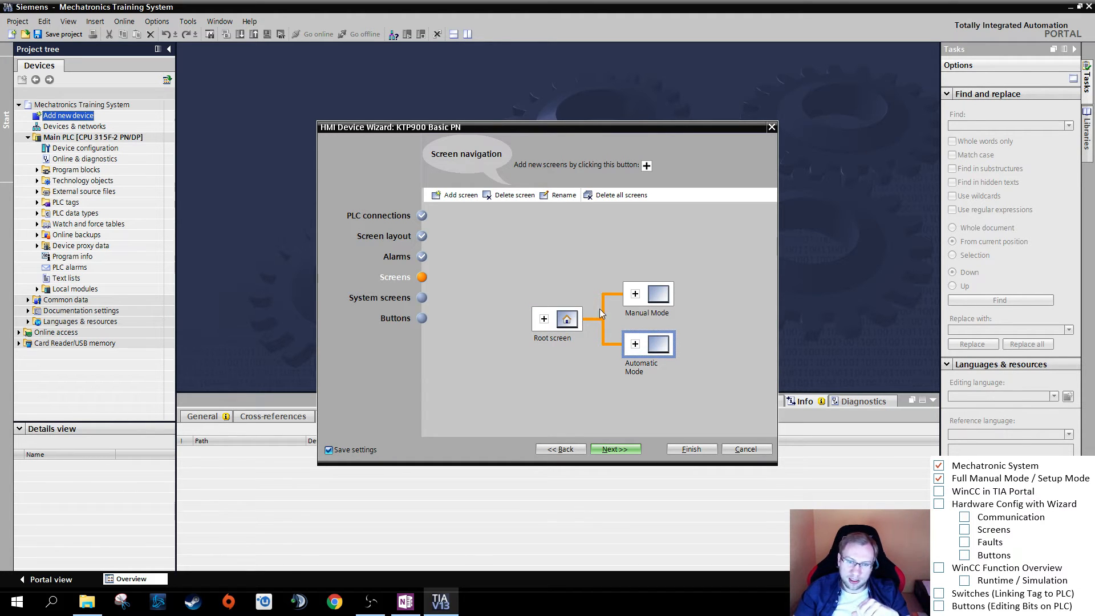
click(569, 320)
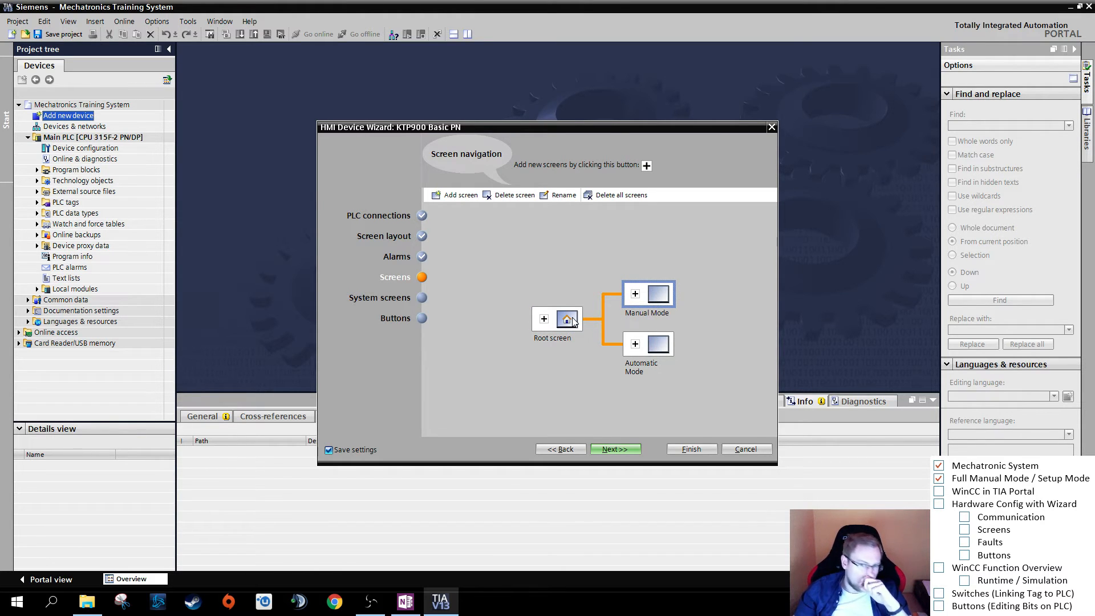
- Try adding a sub-screen under Manual Mode and delete it again
click(635, 293)
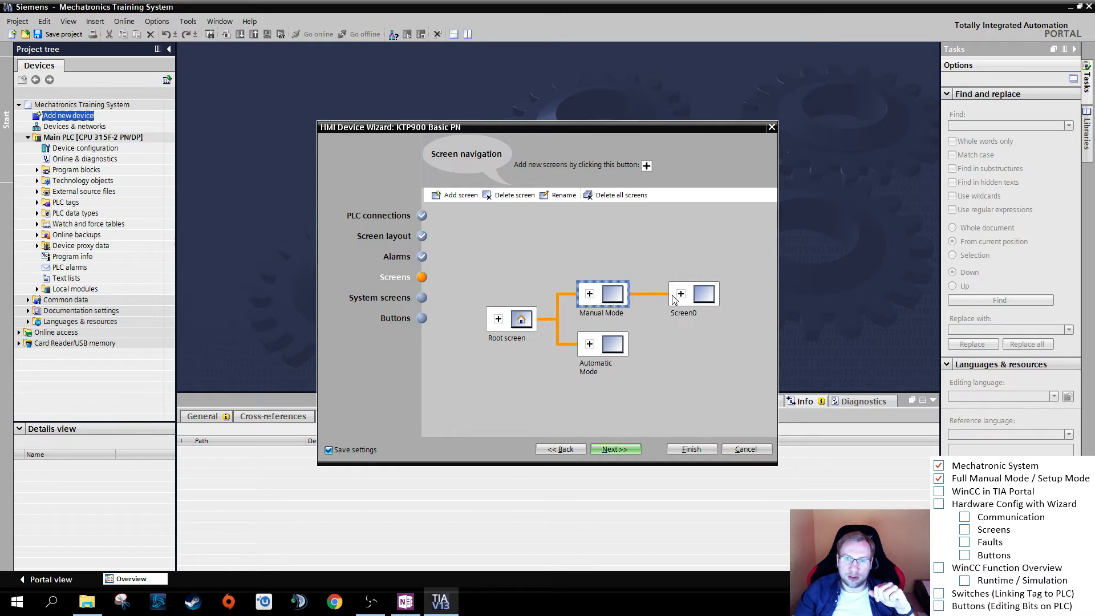
click(699, 295)
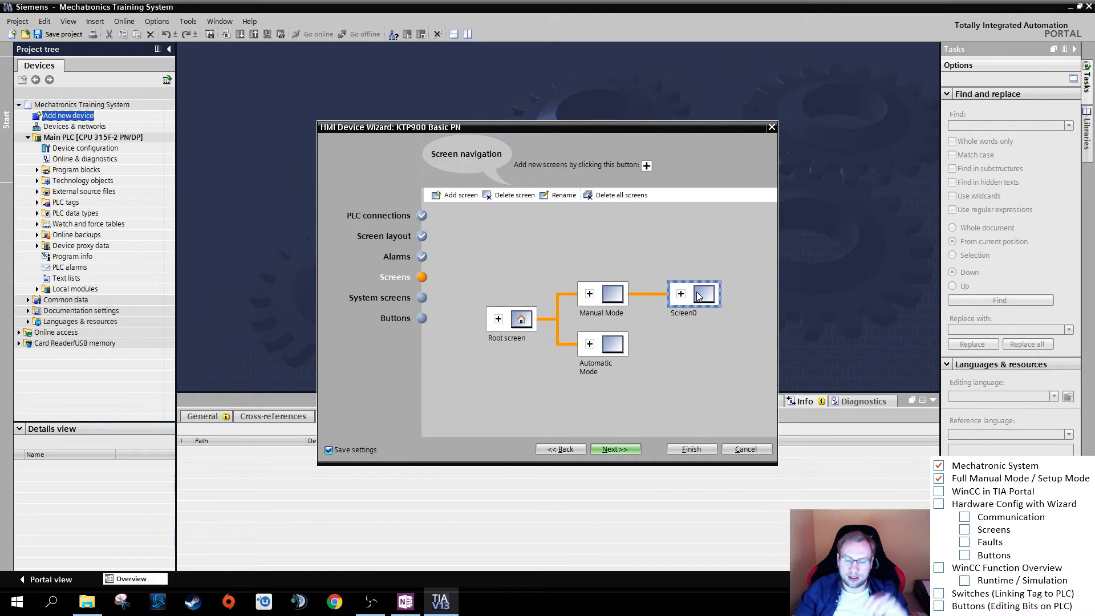
key(Delete)
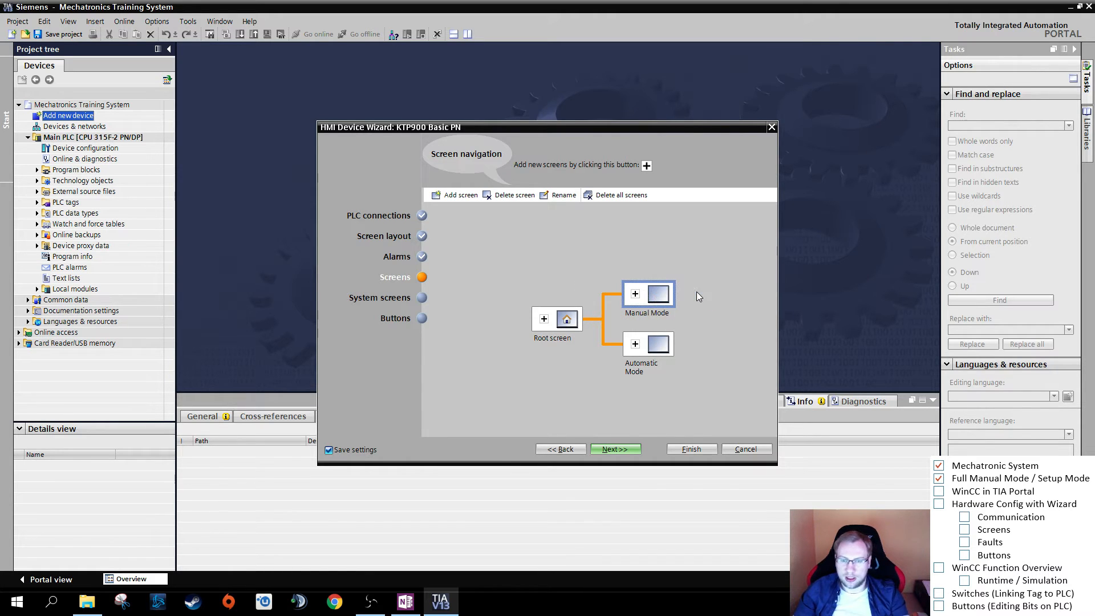
- Continue from the screen navigation to the system screens and select all of them
click(617, 450)
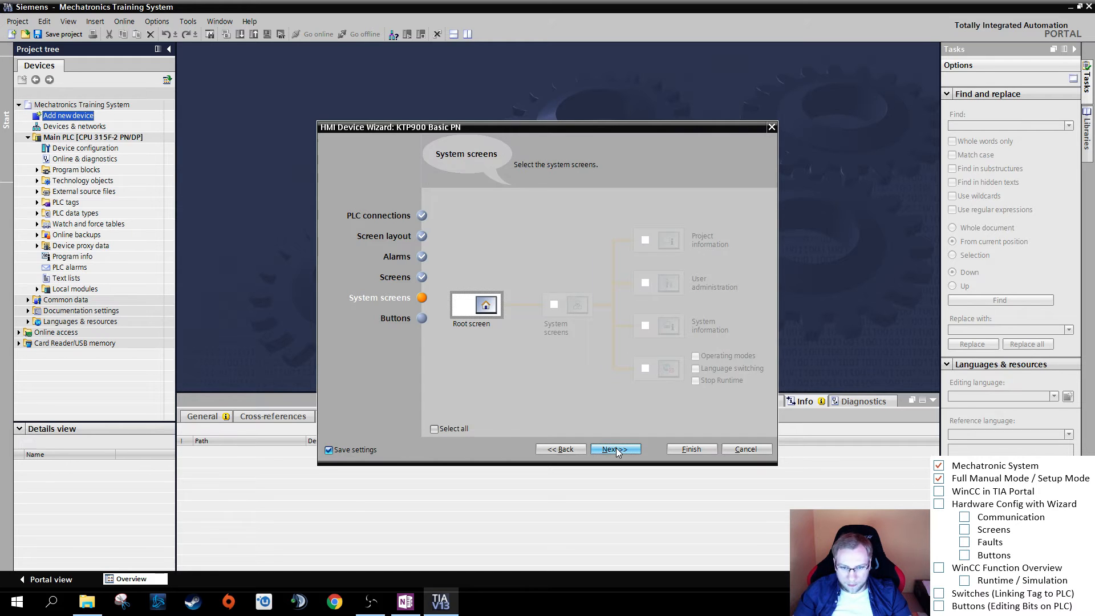
click(446, 428)
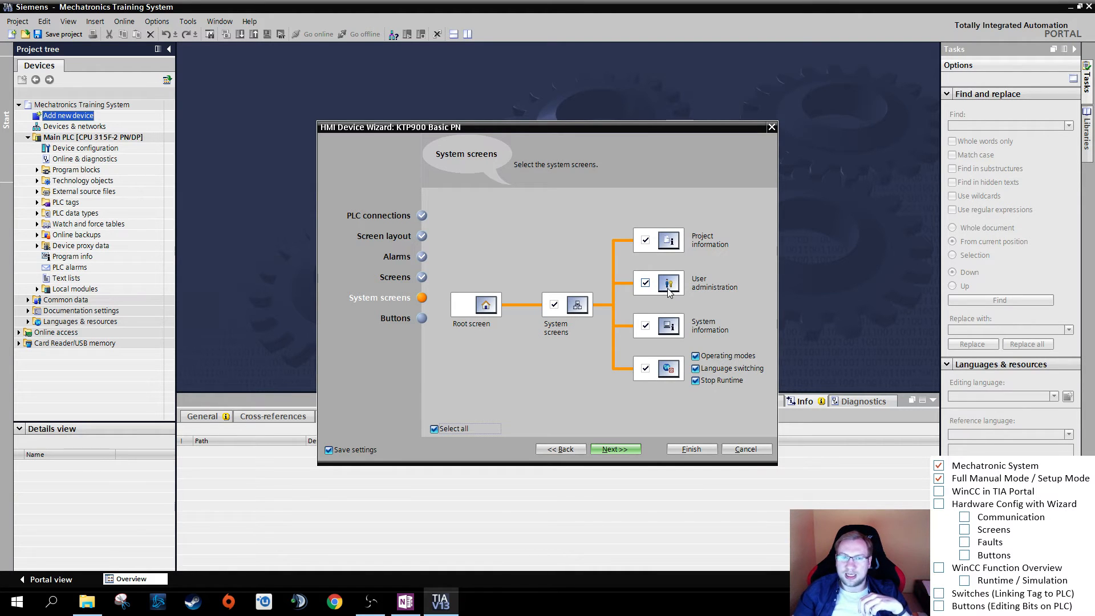
mouse_move(670, 292)
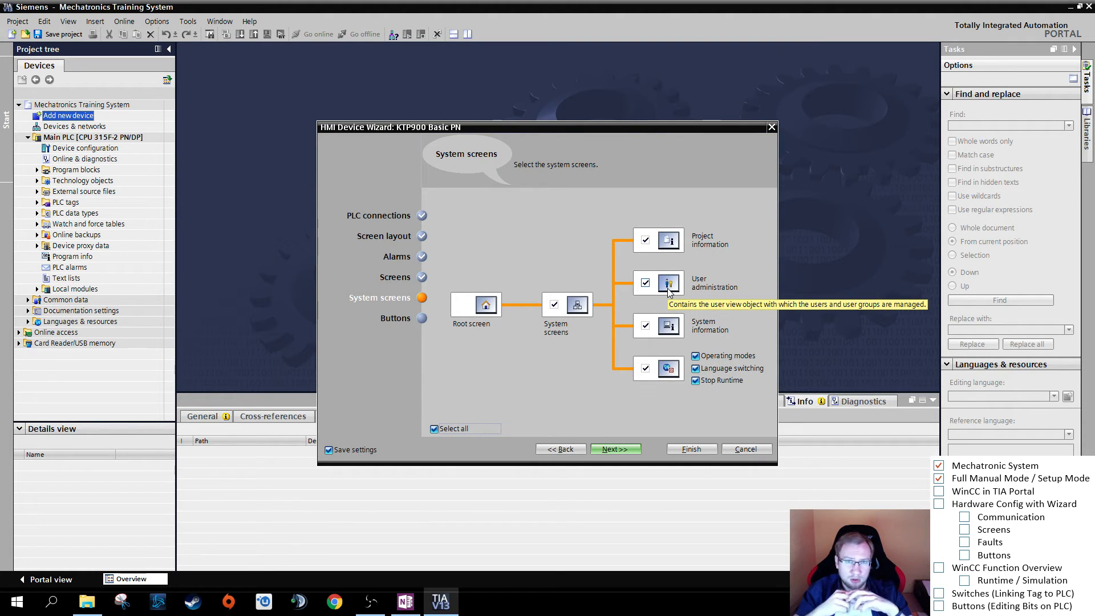
- Tick WinCC in TIA Portal, Hardware Config with Wizard, Communication and Screens in the lesson checklist
click(939, 491)
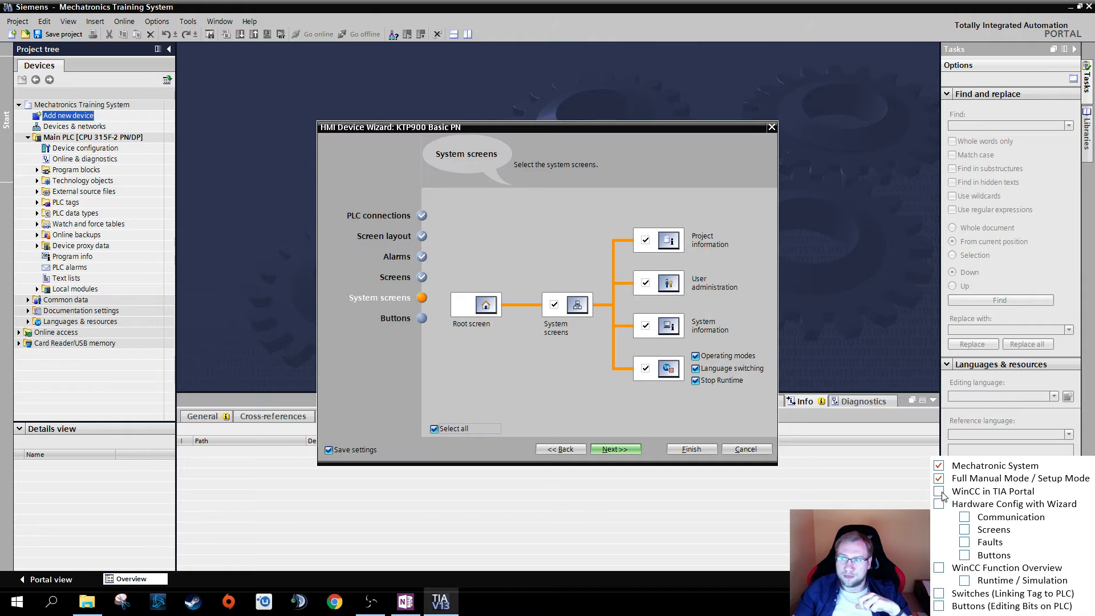
click(940, 504)
click(964, 518)
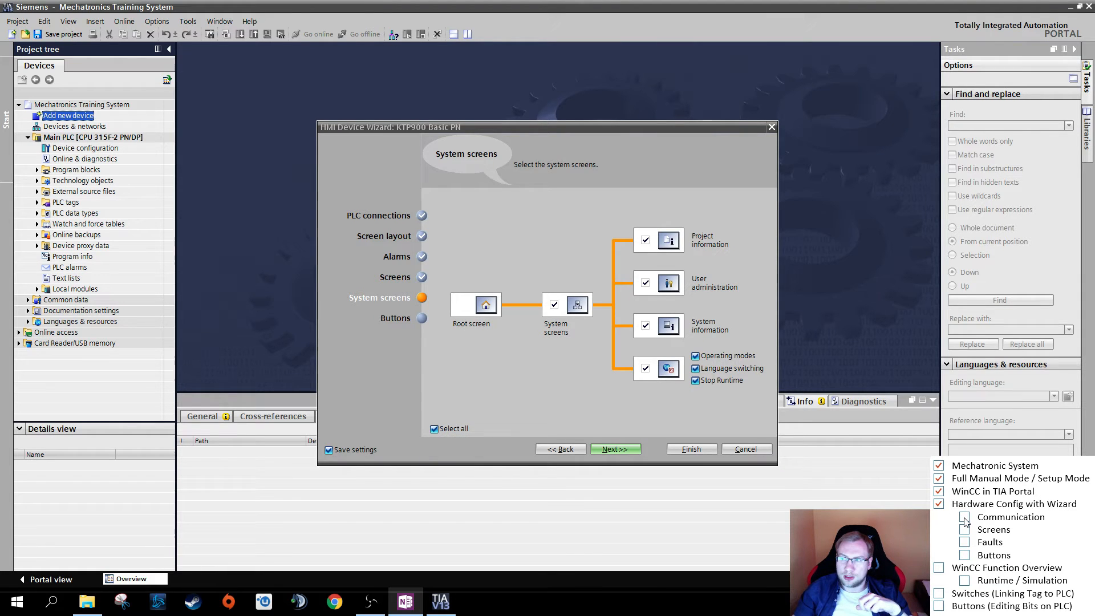
click(964, 530)
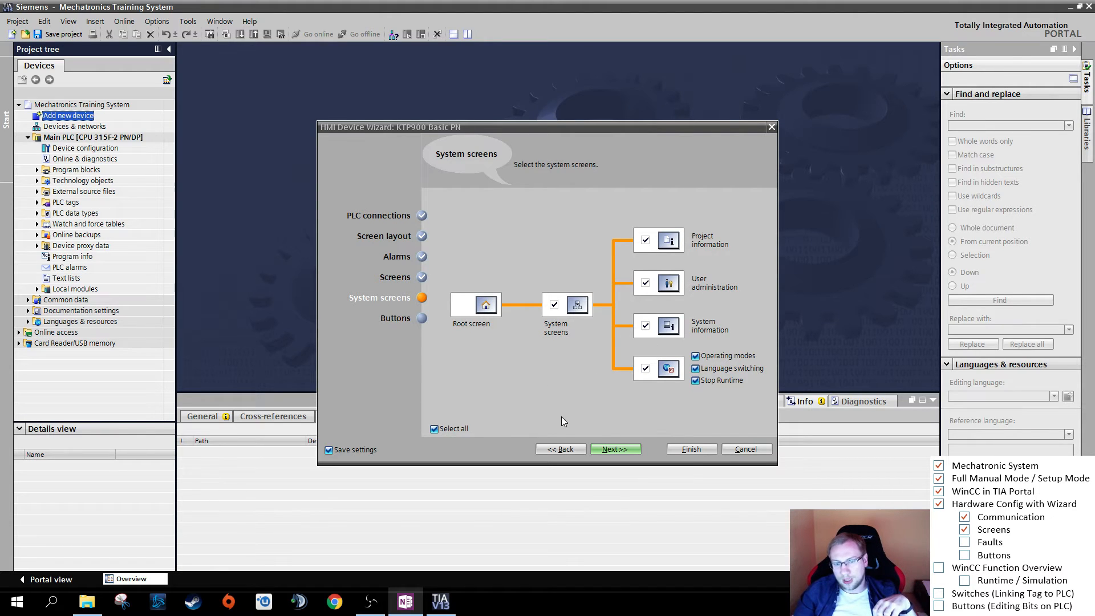
- Deselect all system screens in the HMI wizard and continue to the button settings
click(461, 428)
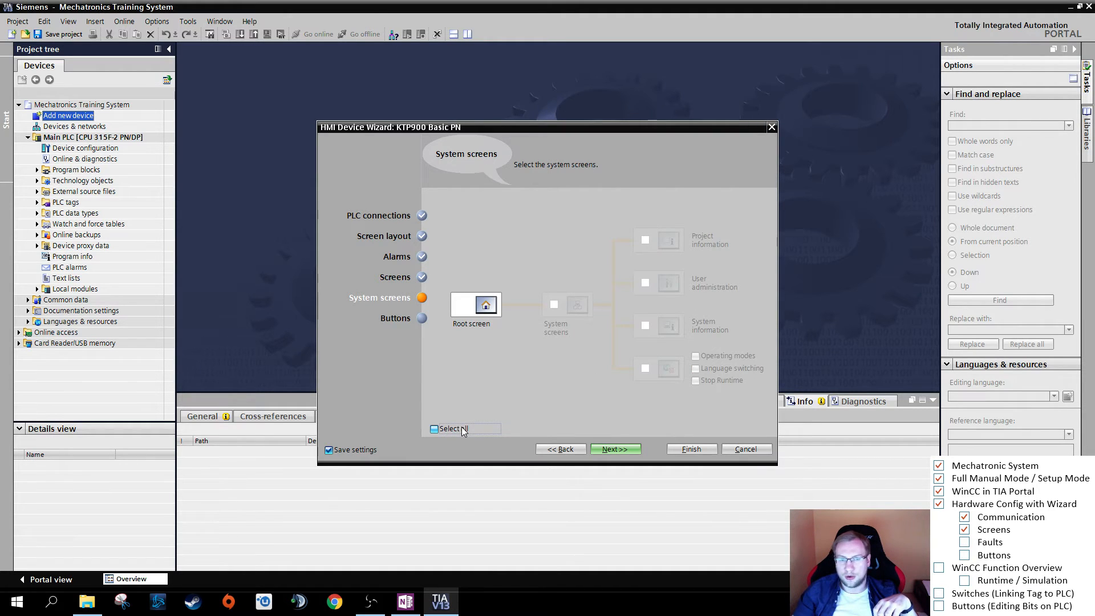
click(610, 449)
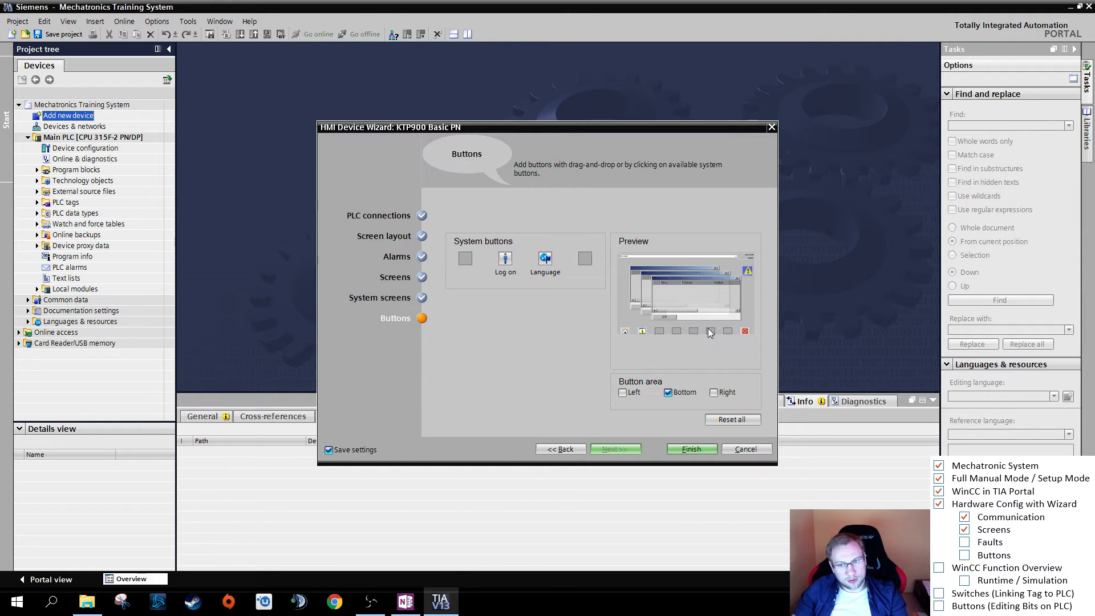
- Try removing the Start screen and Exit system buttons from the HMI preview and add both back in their original positions
click(625, 332)
click(743, 331)
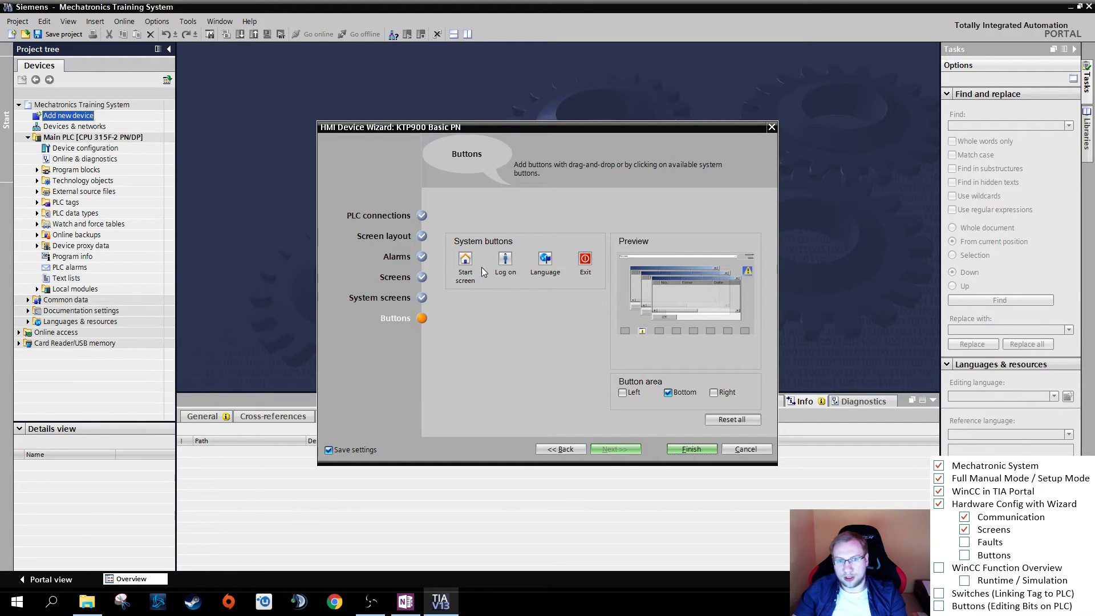
click(463, 259)
click(586, 259)
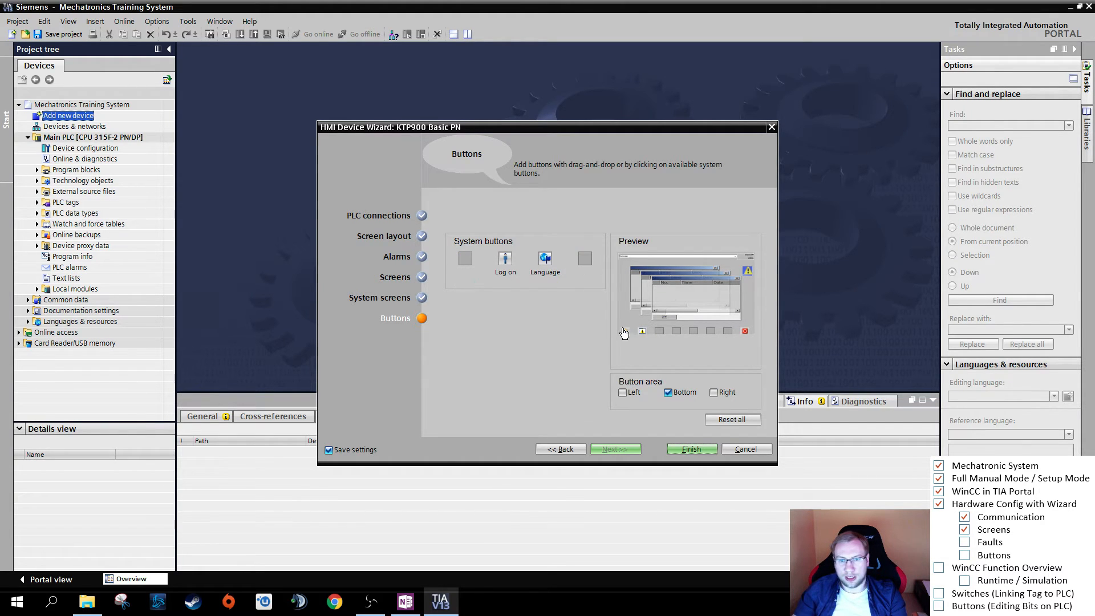
click(745, 334)
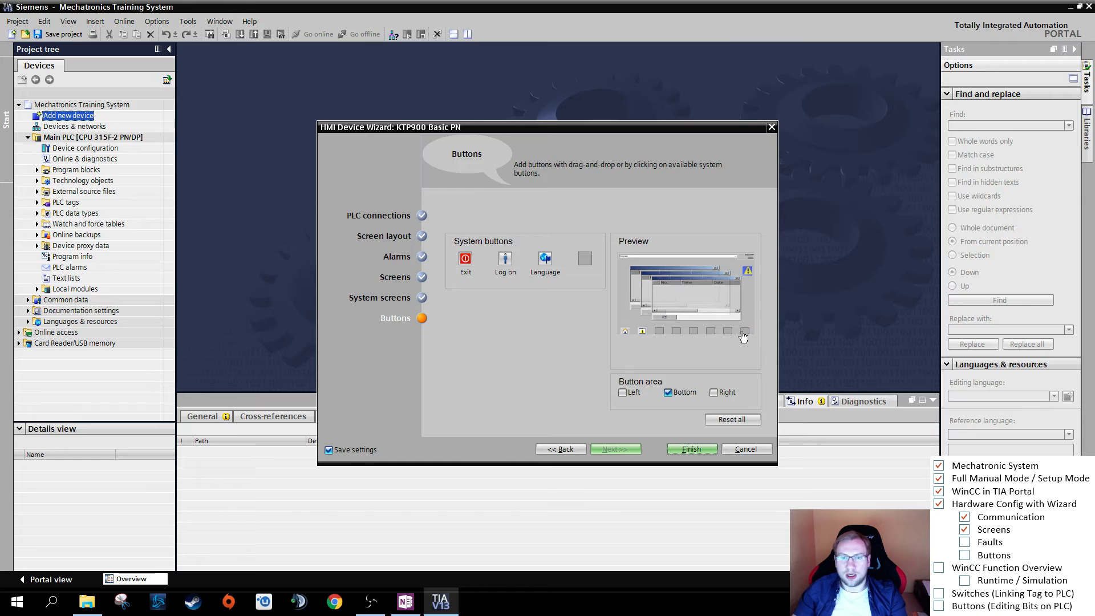
click(625, 331)
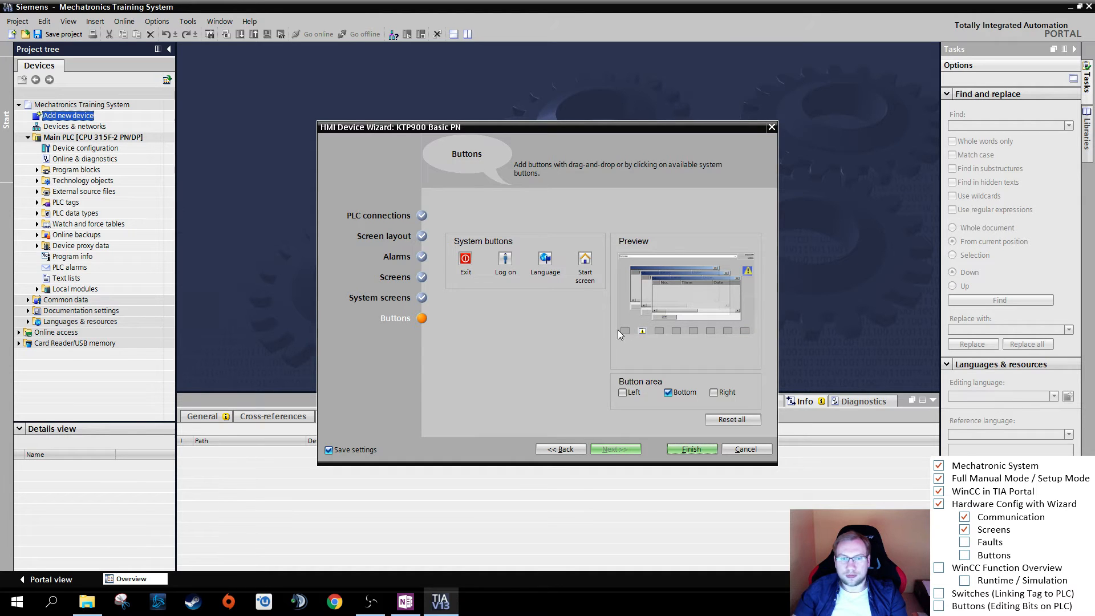
click(466, 260)
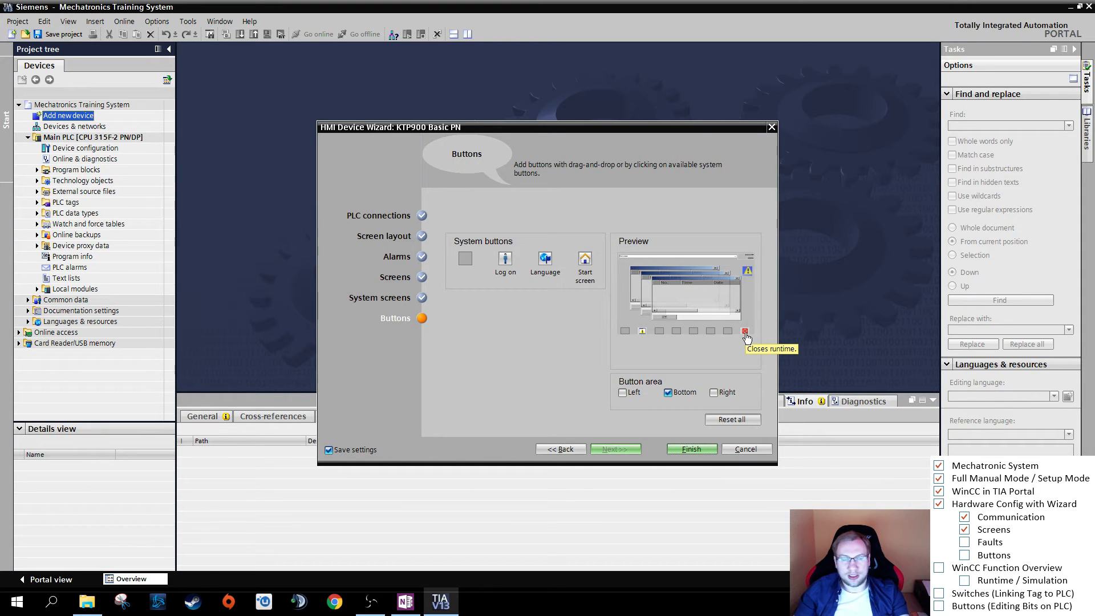
click(585, 260)
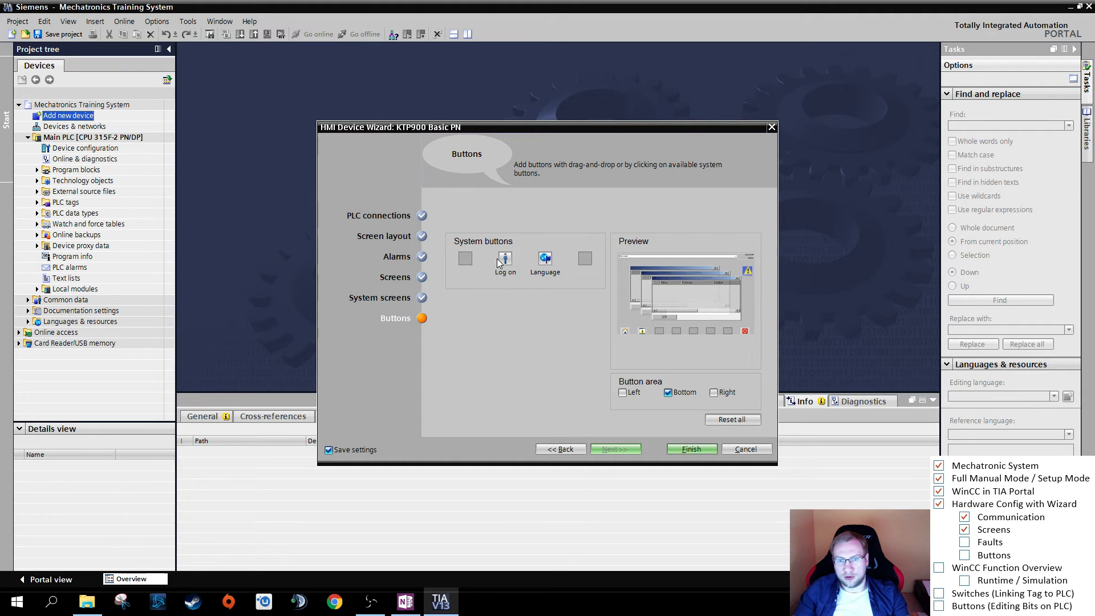
- Try enabling the Left and Right button areas and disable both again, keeping only Bottom
click(634, 393)
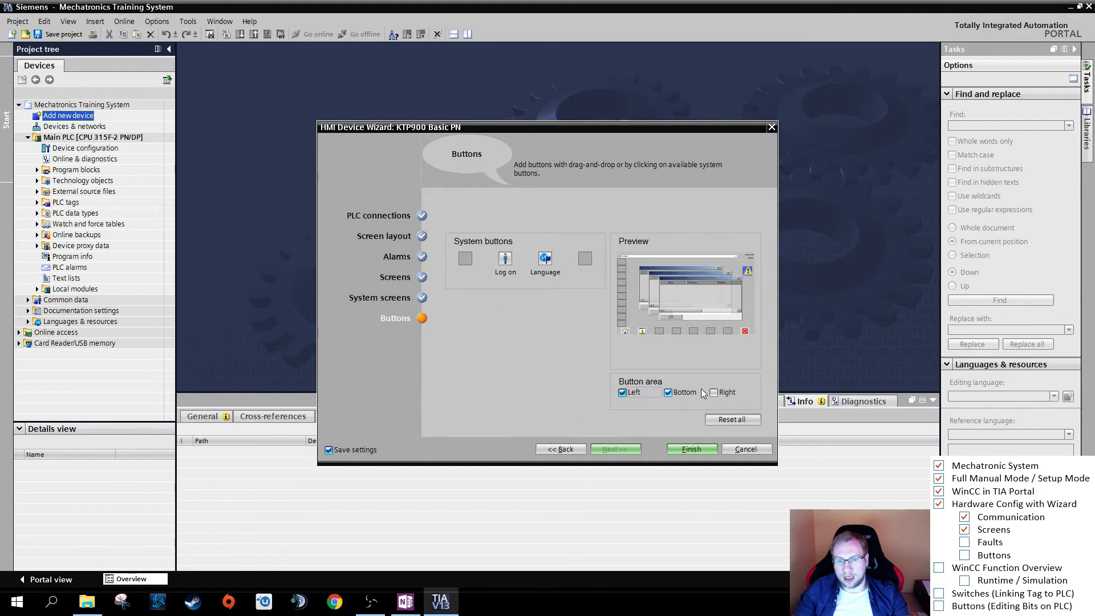
click(715, 393)
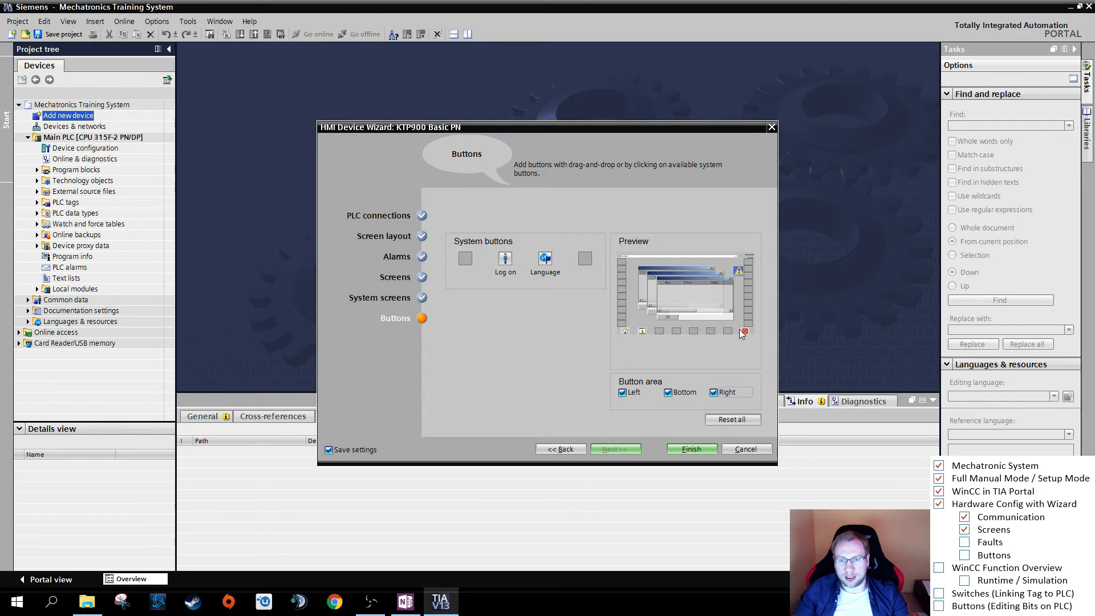
click(715, 393)
click(638, 393)
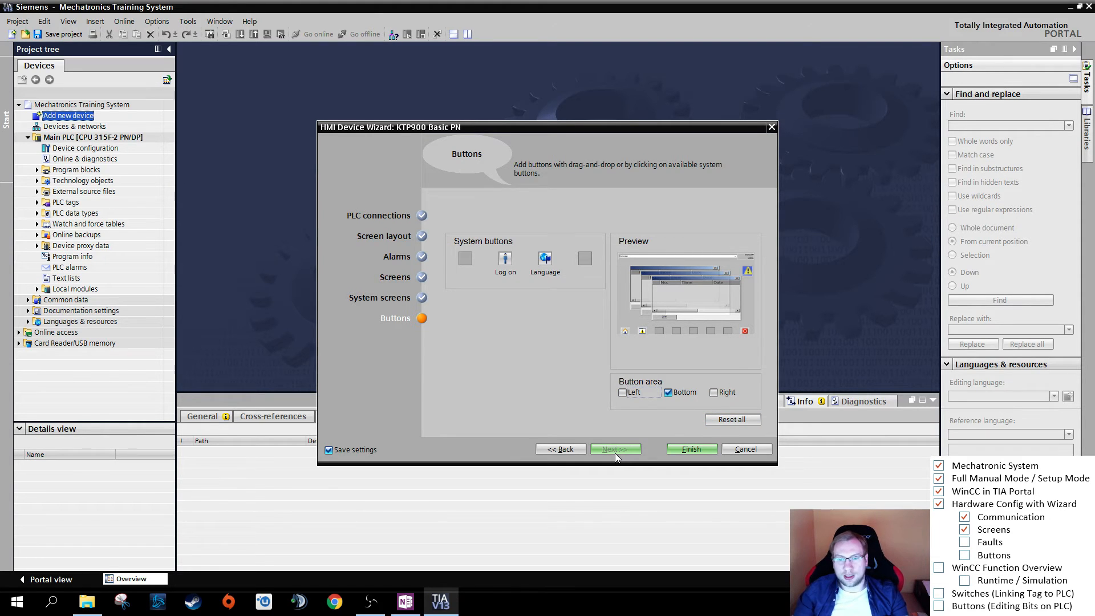
- Finish the HMI device wizard and enlarge the editor area so the whole root screen can be seen
click(703, 450)
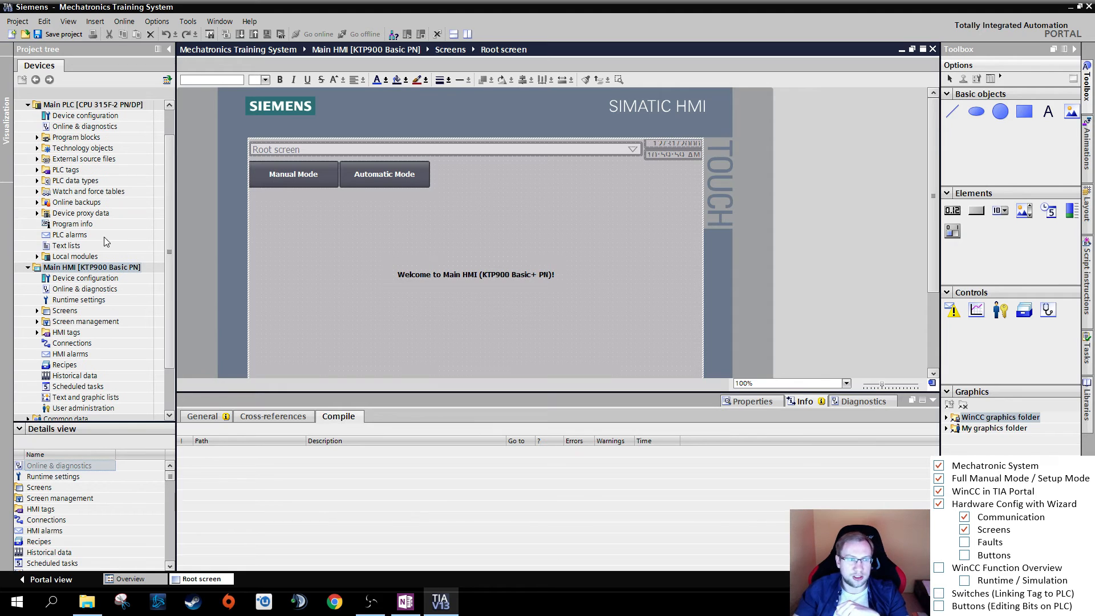
click(106, 105)
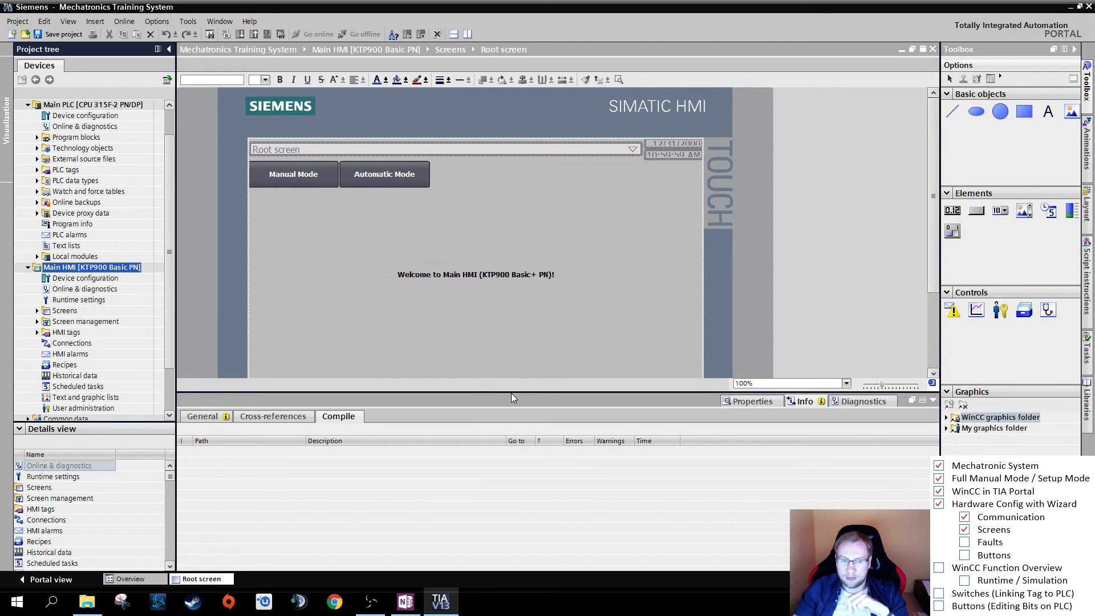
click(618, 187)
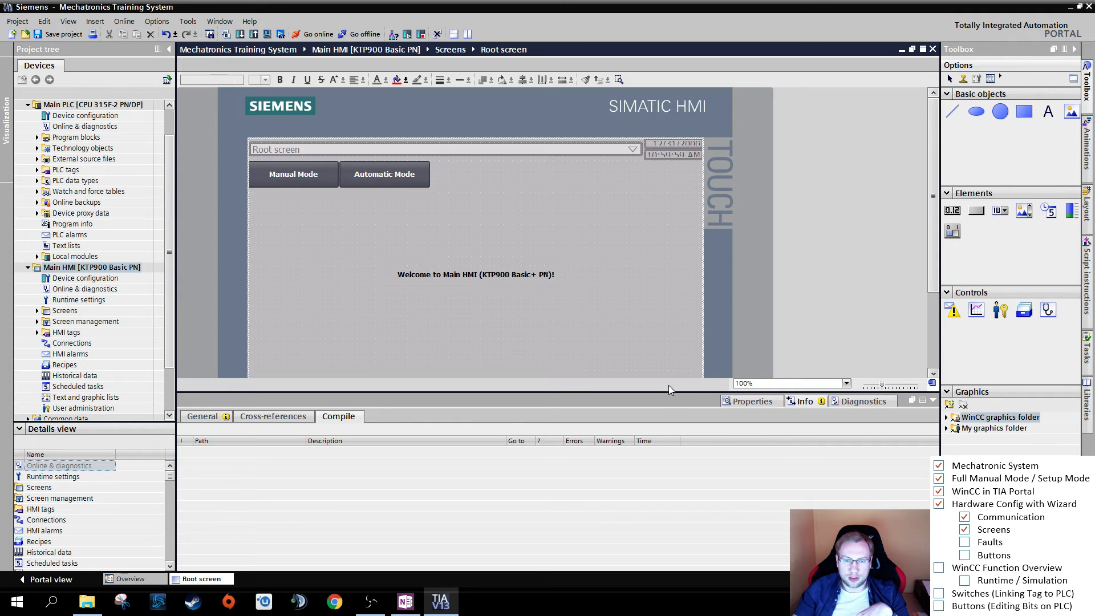
drag(667, 391, 667, 440)
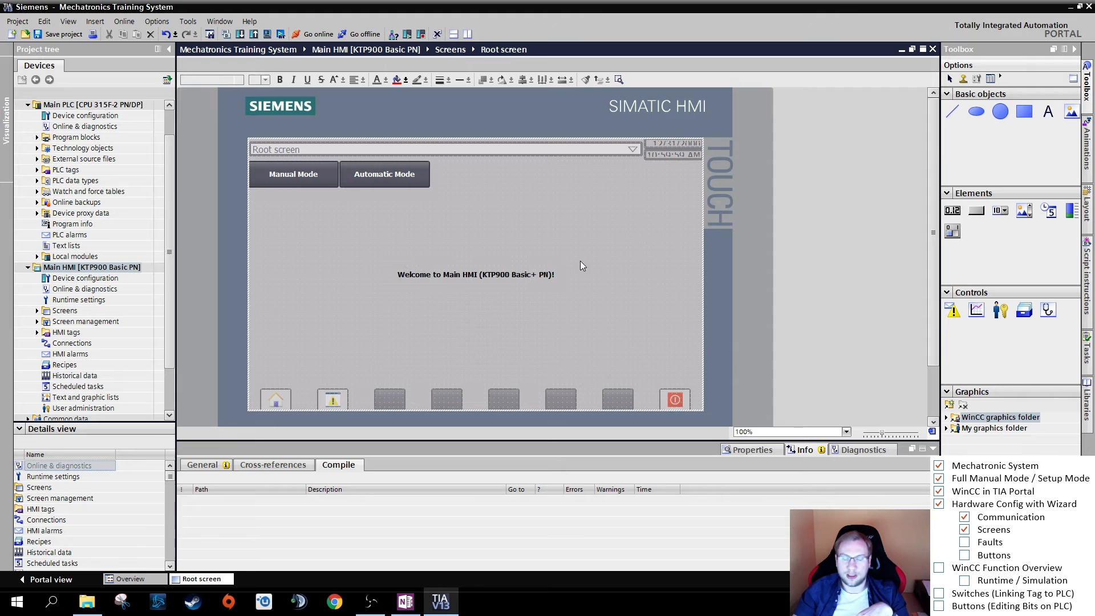
- Tick Faults, Buttons and WinCC Function Overview in the lesson checklist and return to the WinCC toolbox
click(965, 543)
click(964, 555)
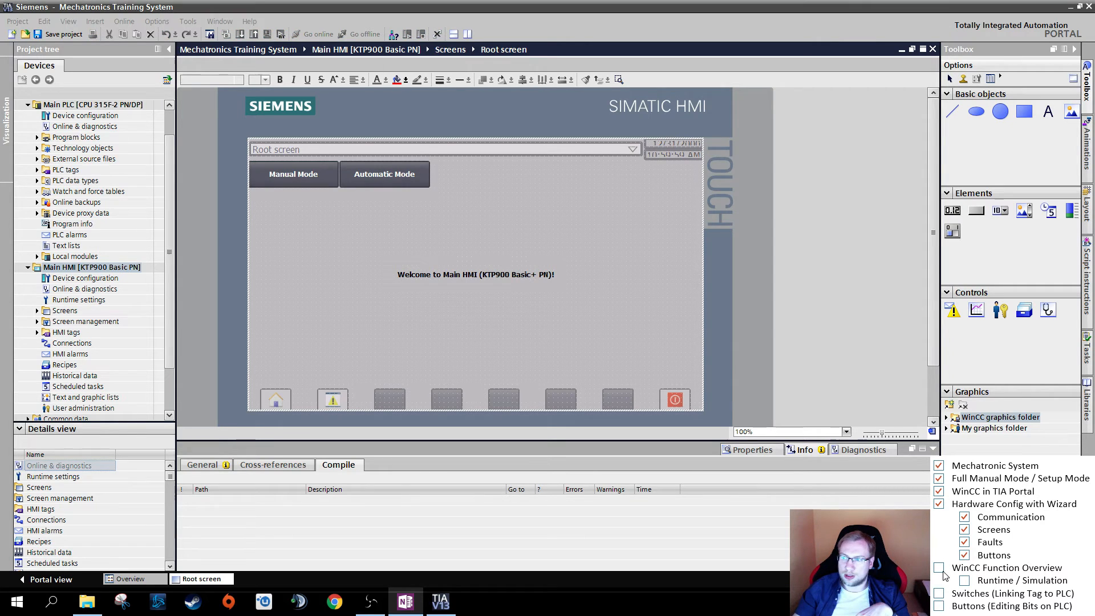
click(1002, 151)
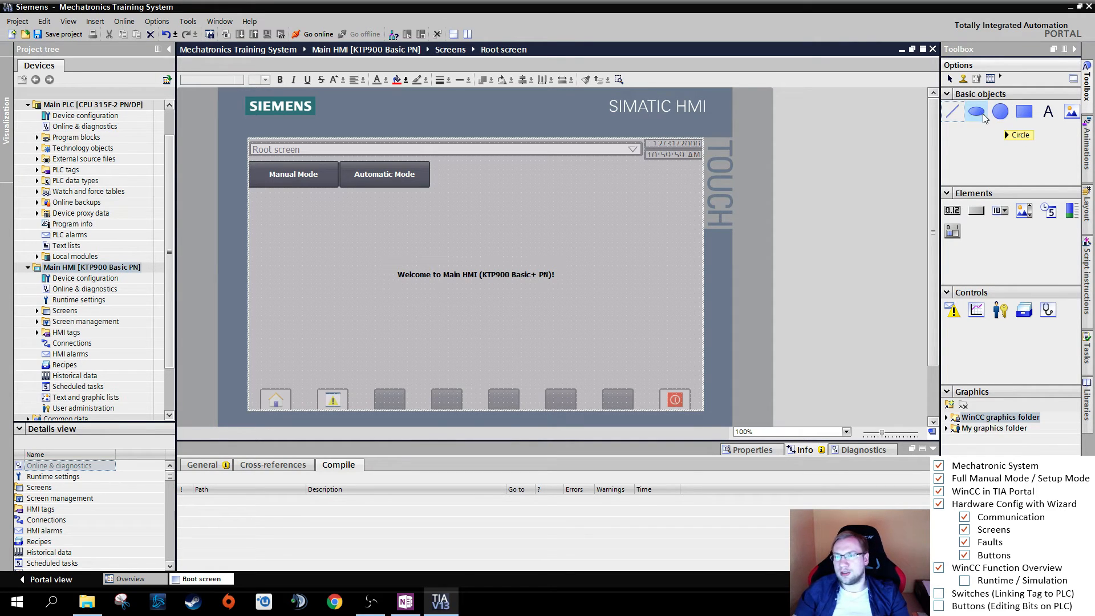
- Place a trial circle on the root screen above the welcome text and delete it again
drag(1006, 114, 536, 214)
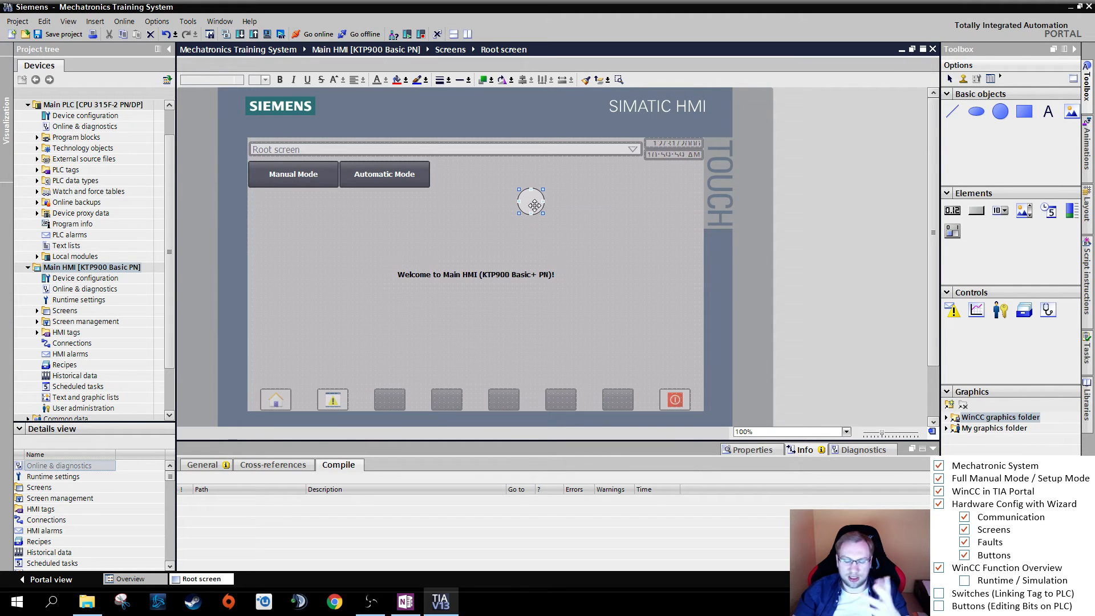
key(Delete)
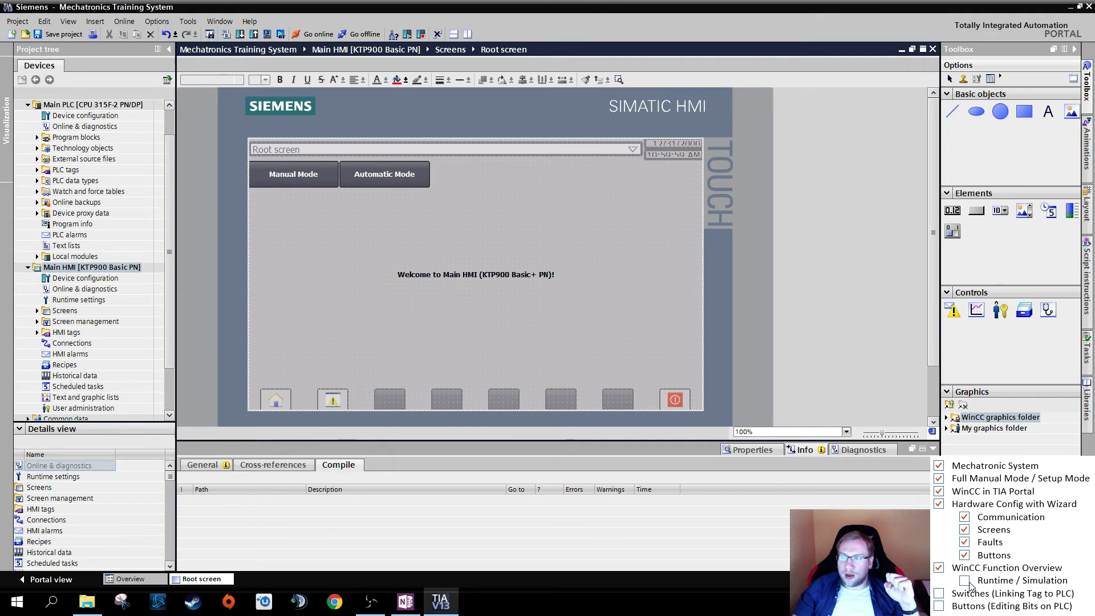
- Start the simulation of the Main HMI and move the simulator window clear of the project tree
click(76, 267)
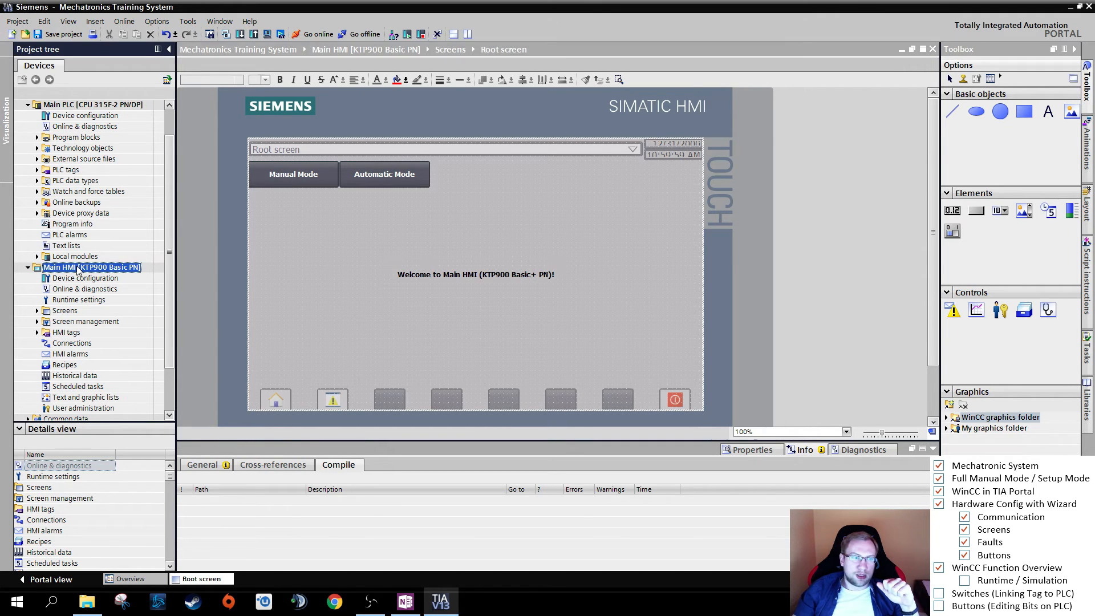
click(267, 35)
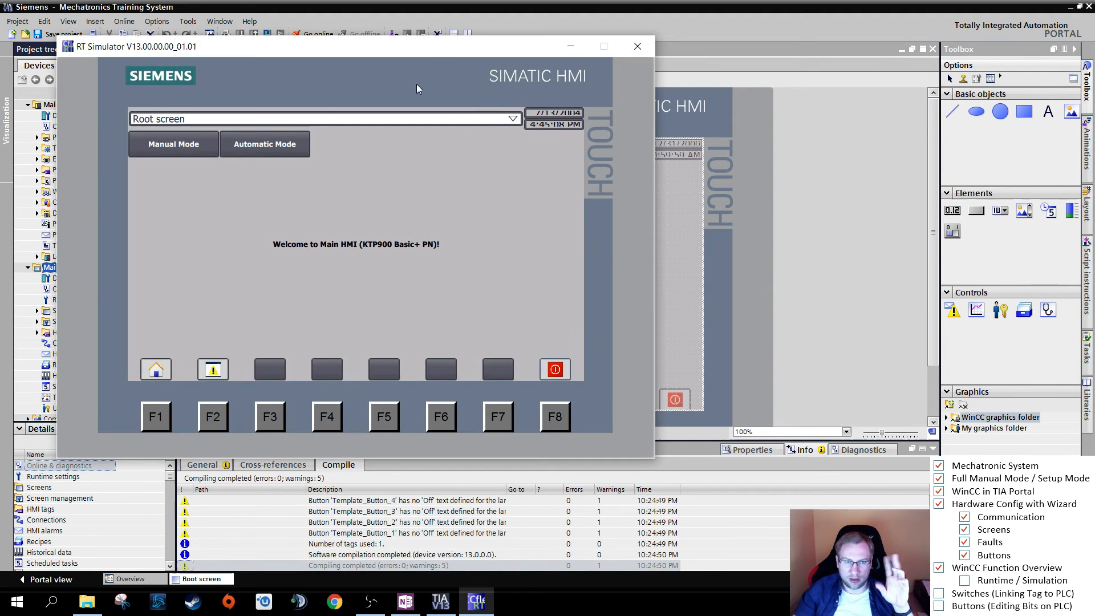
drag(422, 50, 684, 108)
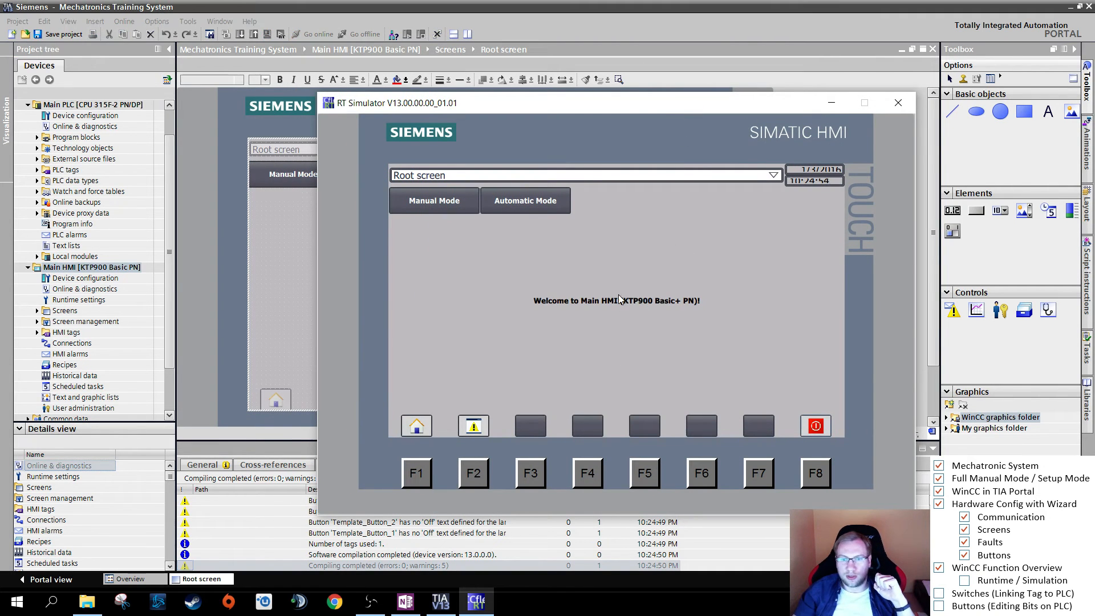
- Test the alarm button in the simulated HMI by opening, moving and closing the unacknowledged alarms window
click(477, 427)
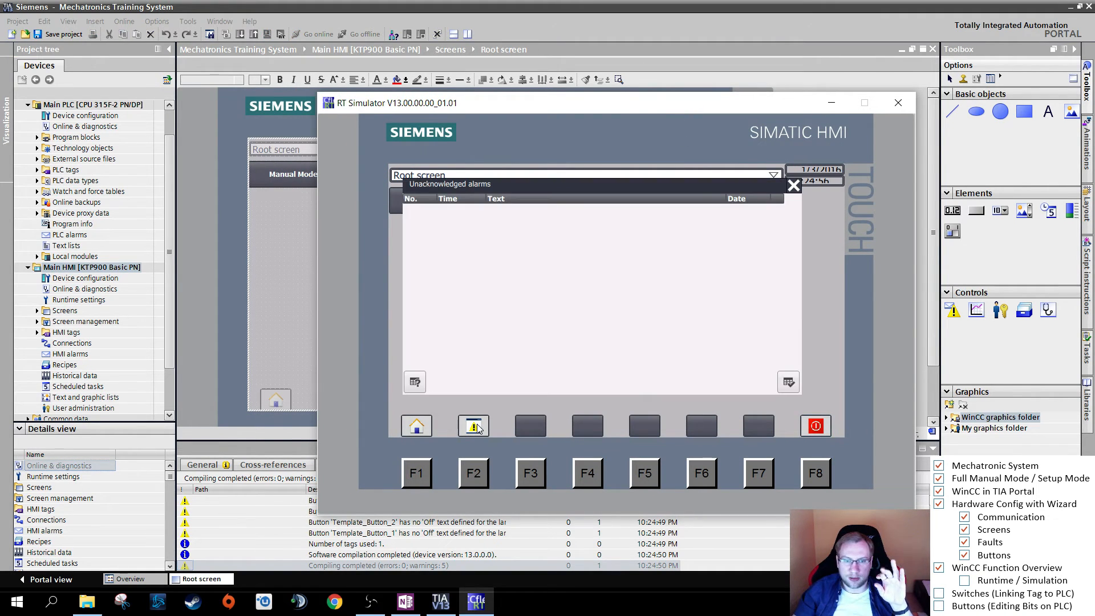
drag(501, 196, 565, 227)
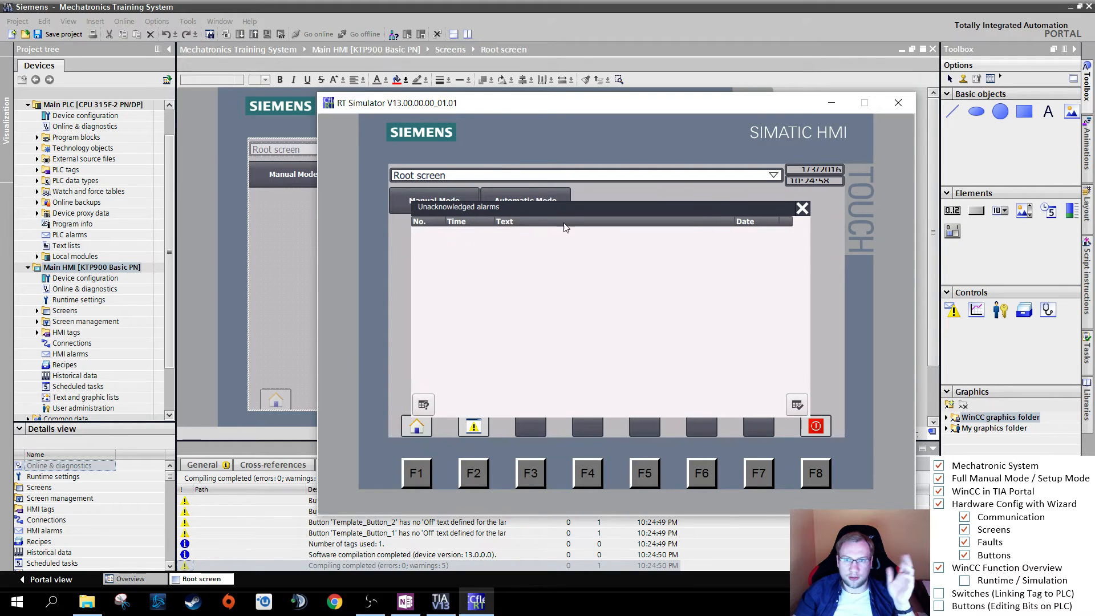
click(803, 209)
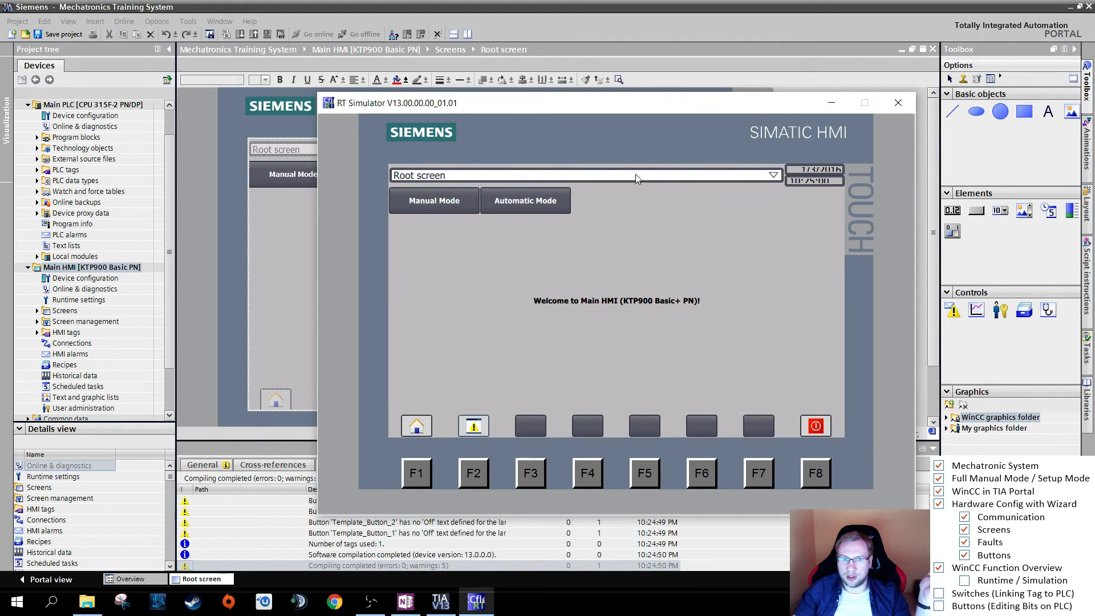
- Test the mode navigation in the simulated HMI by opening Manual Mode and returning with Back, and exit the simulation
click(457, 201)
click(456, 208)
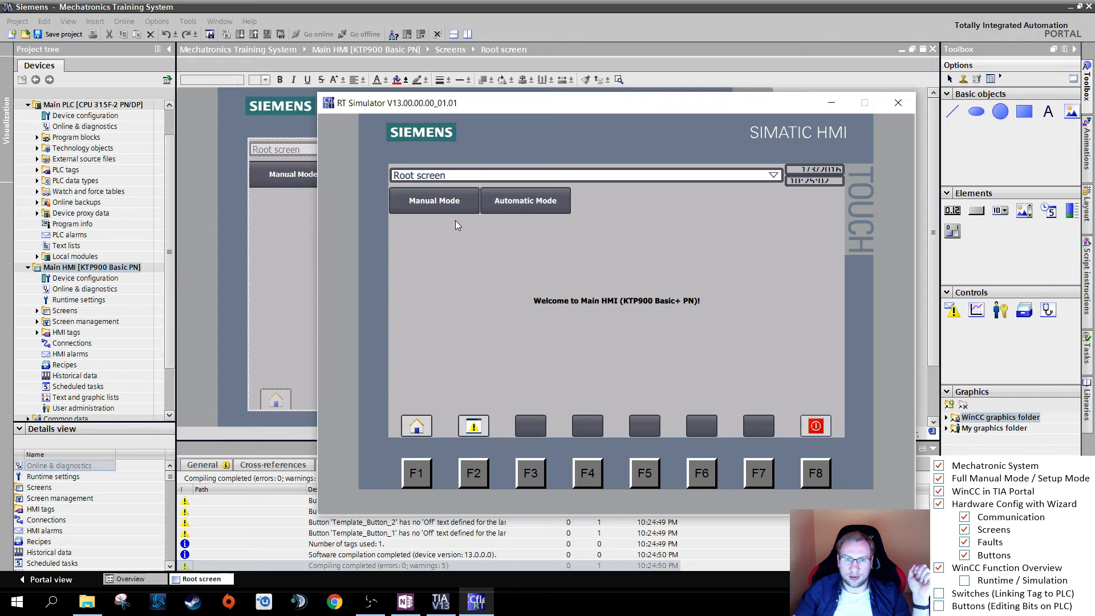
click(456, 210)
click(471, 211)
click(502, 206)
click(509, 204)
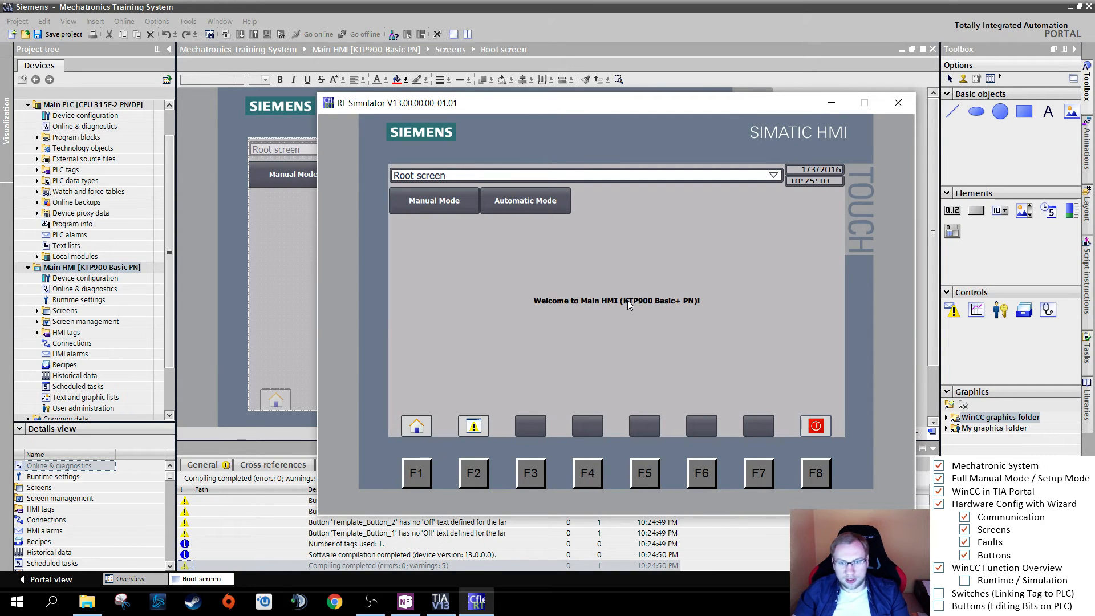
click(472, 206)
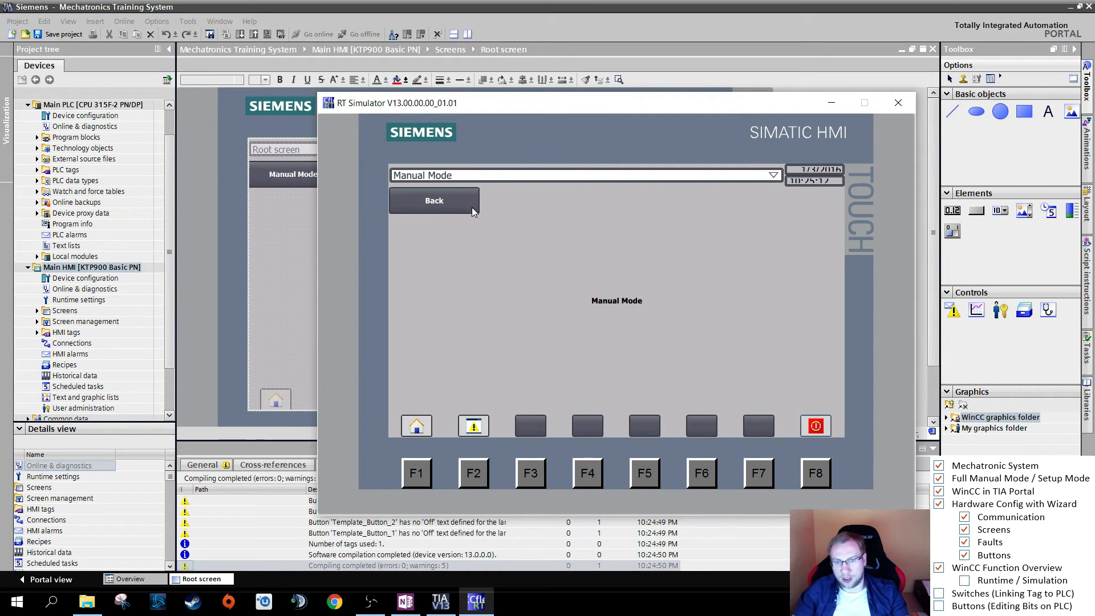
click(451, 206)
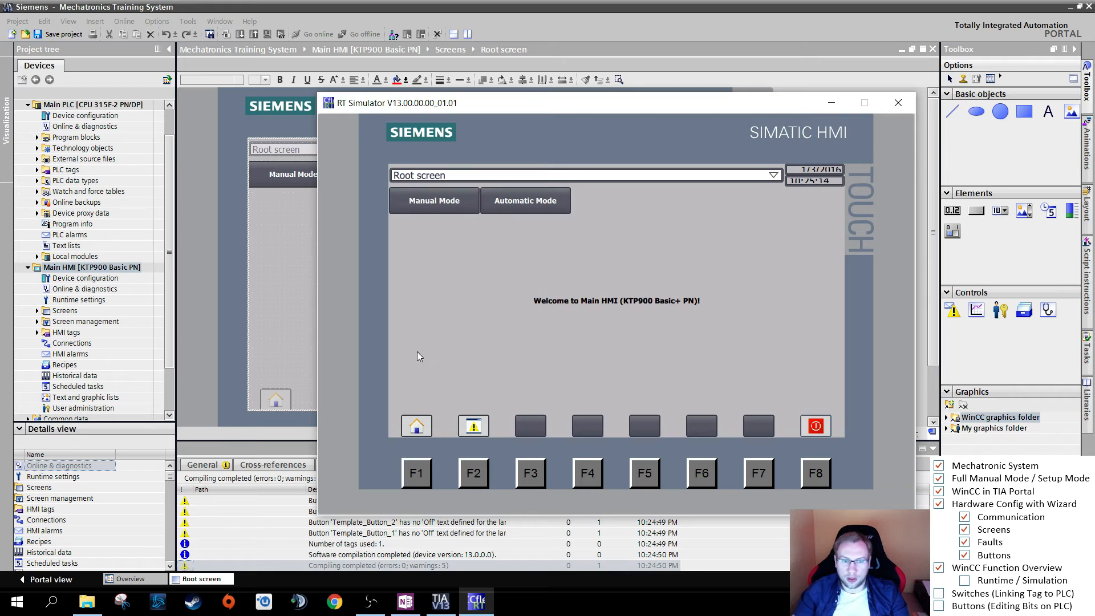
click(819, 425)
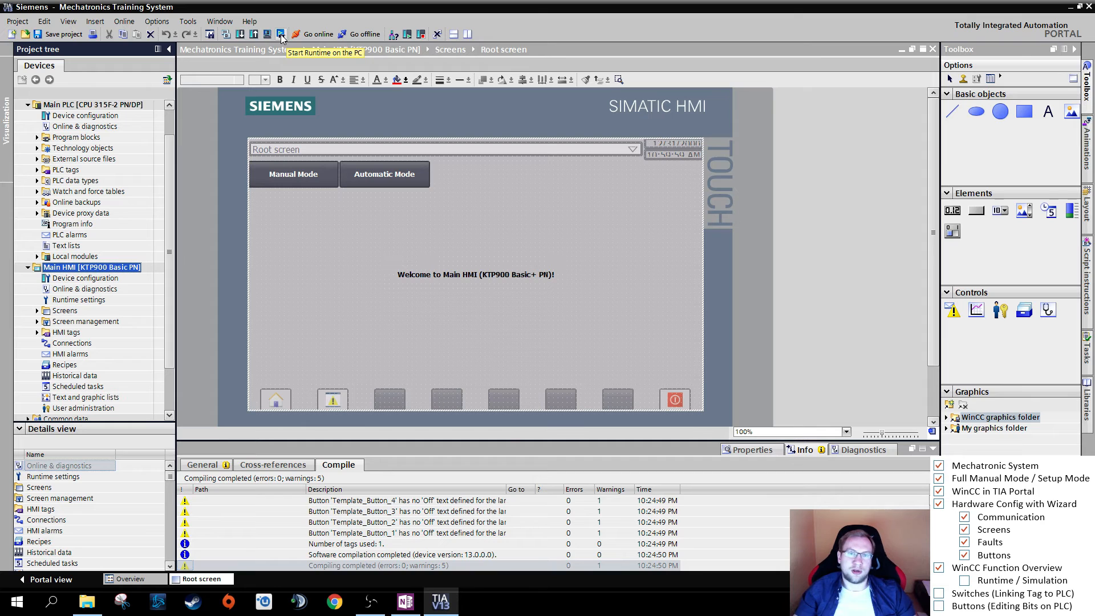
- Try to start the runtime on the PC, dismiss the message and reselect the Main HMI device in the project tree
click(281, 34)
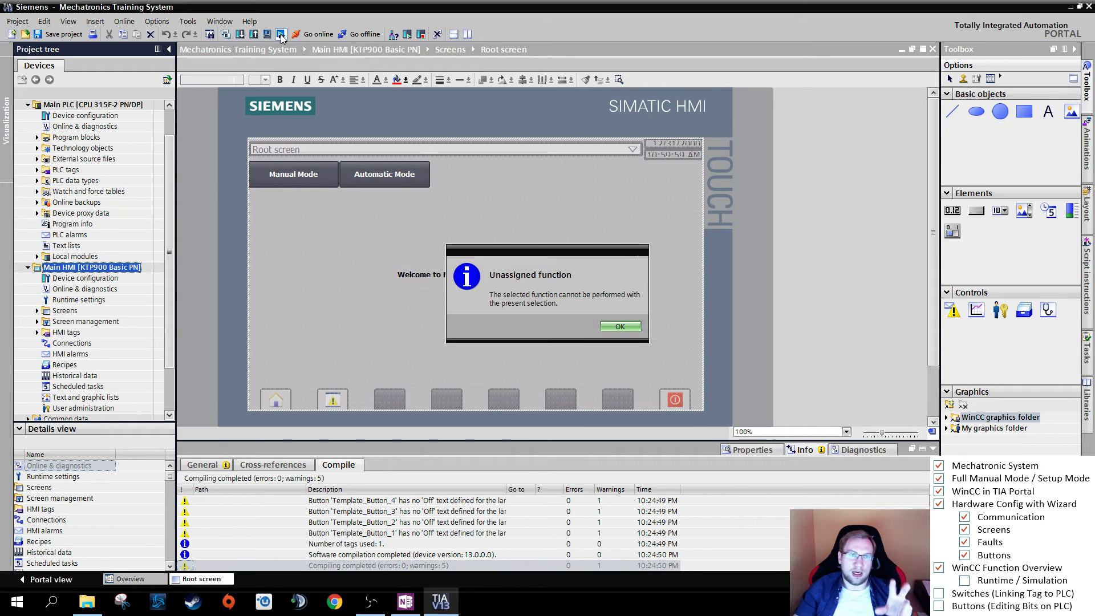
click(622, 336)
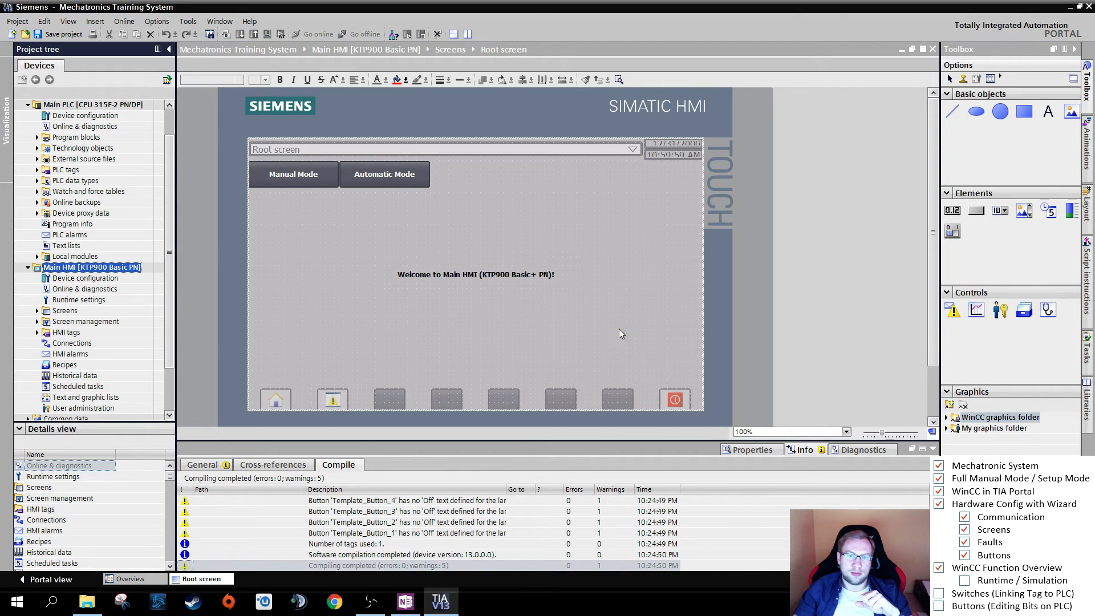
click(98, 282)
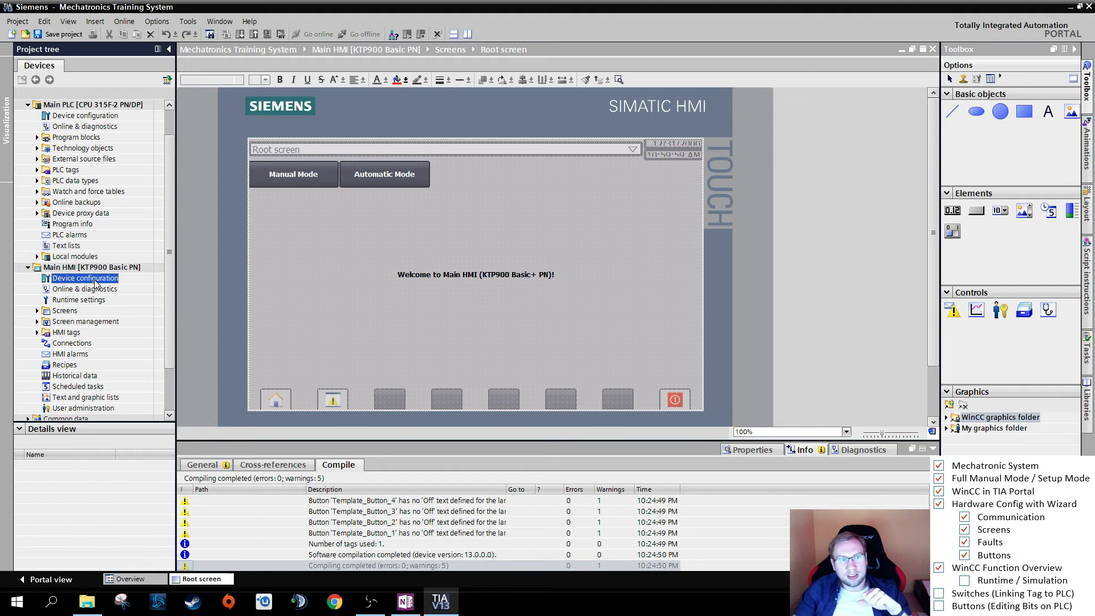
click(96, 270)
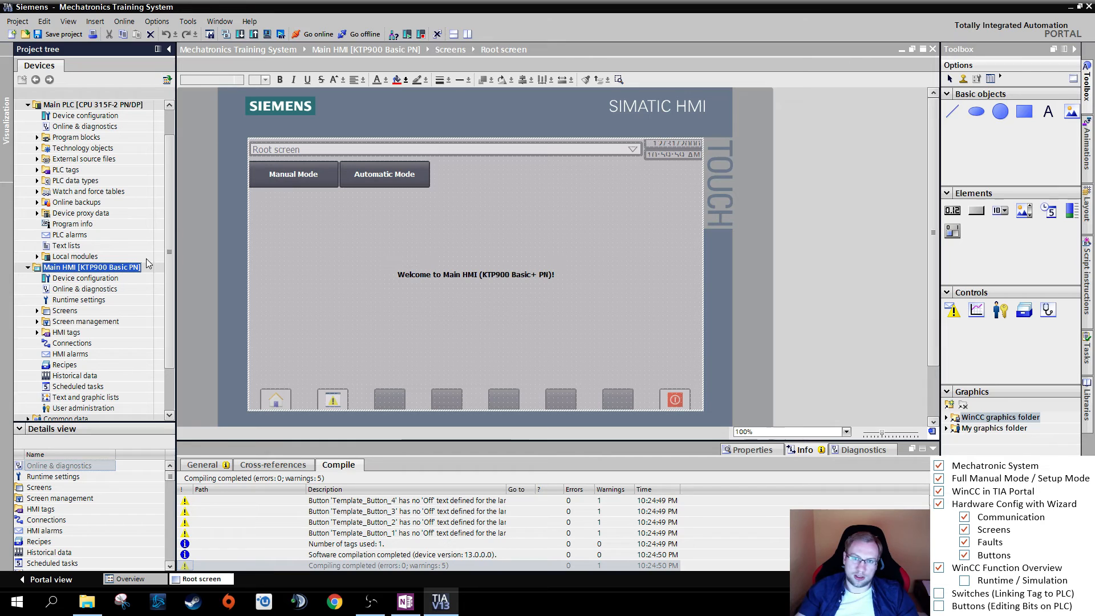
click(573, 252)
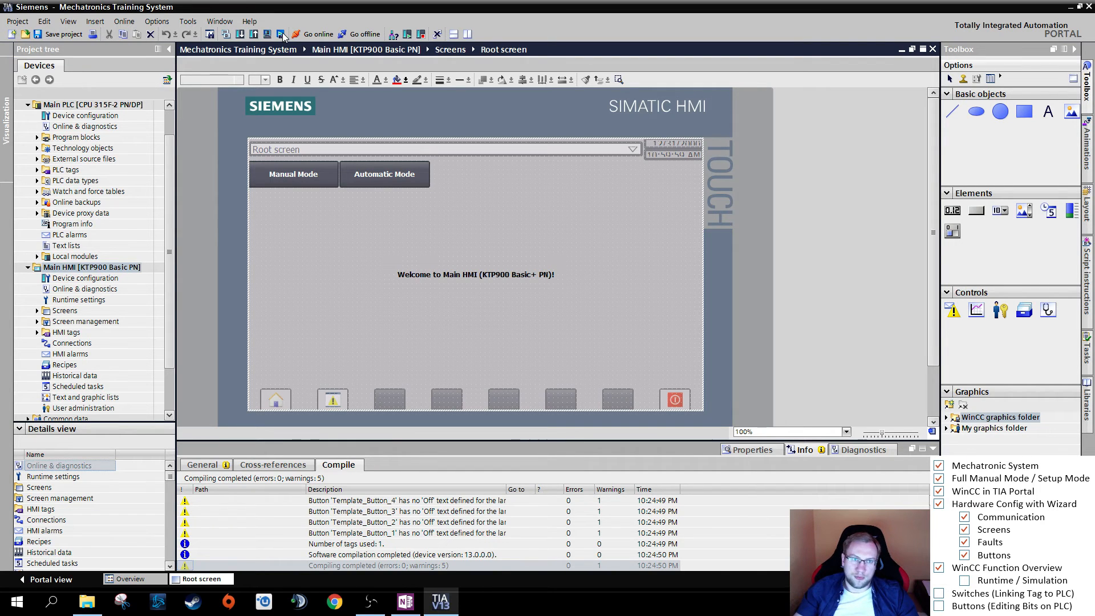
- Tick Runtime / Simulation in the lesson checklist and open the Manual Mode screen of the Main HMI for editing
click(964, 581)
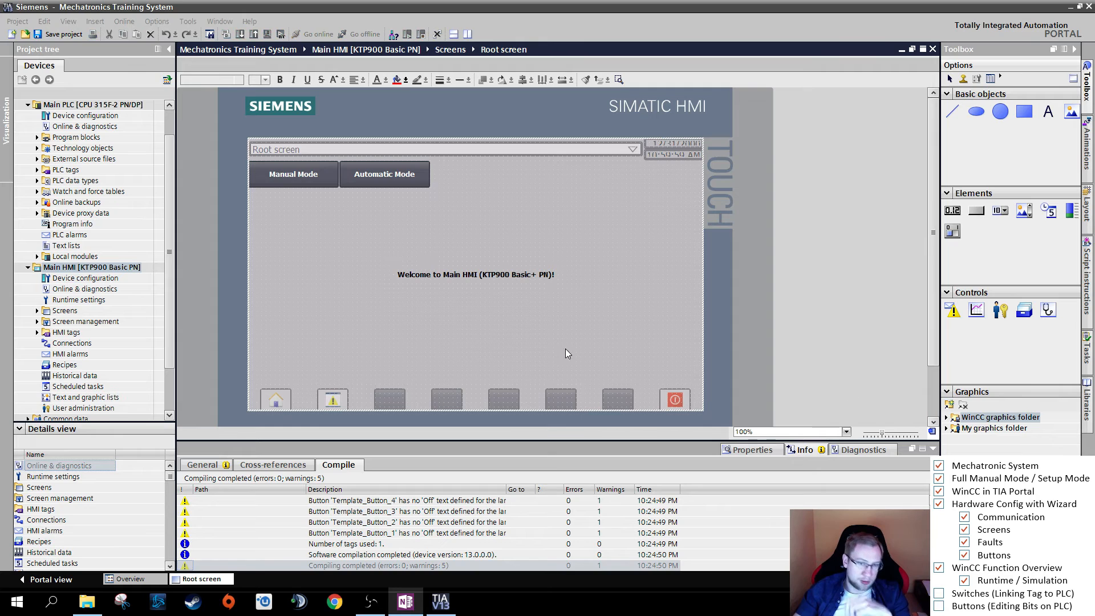
click(533, 343)
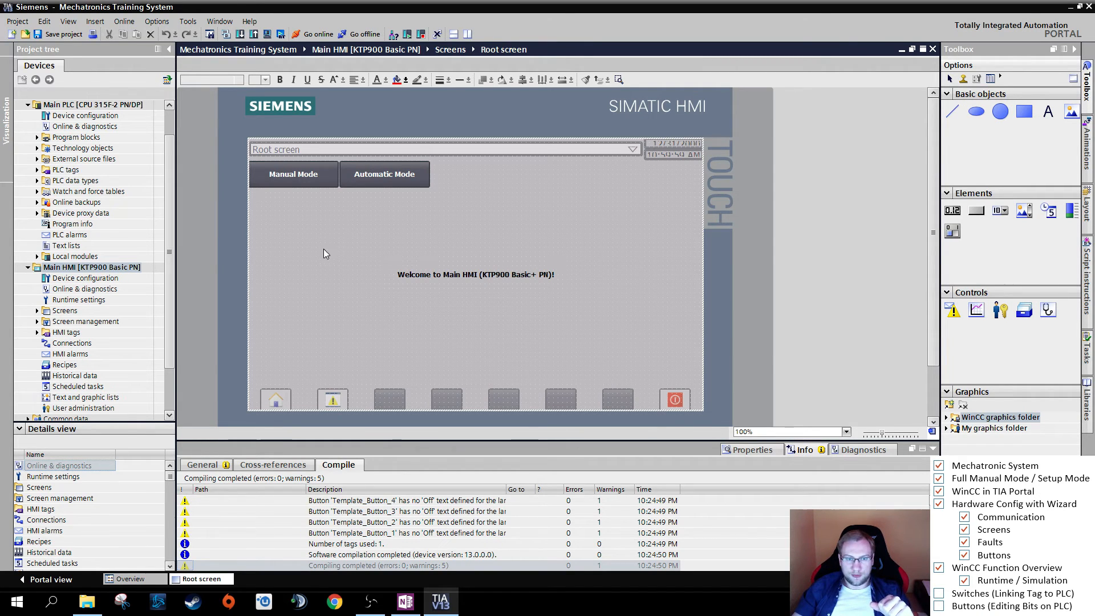
click(311, 177)
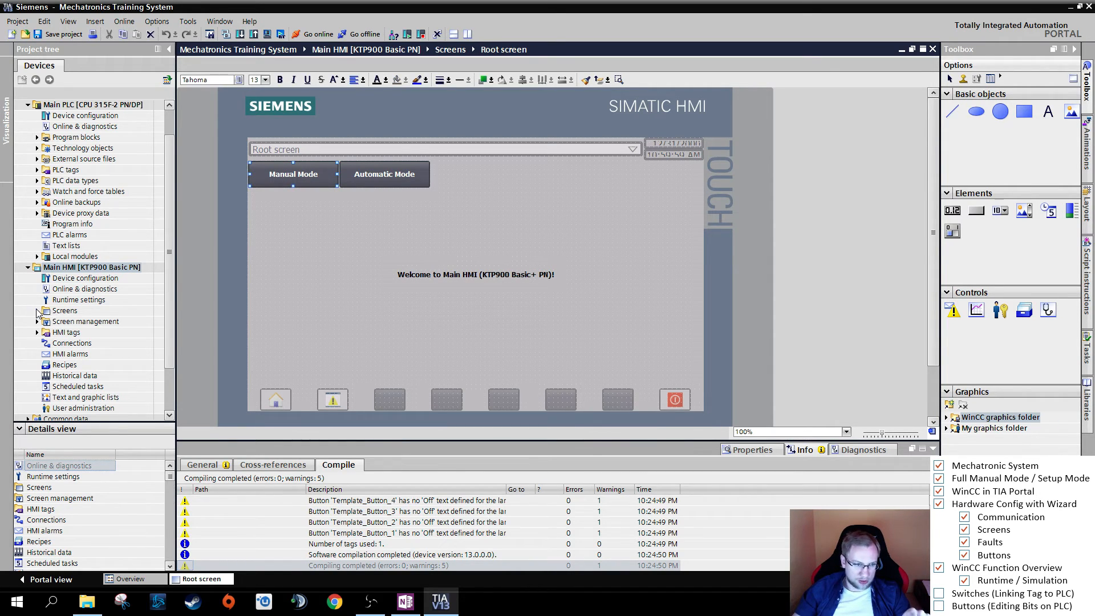
click(37, 310)
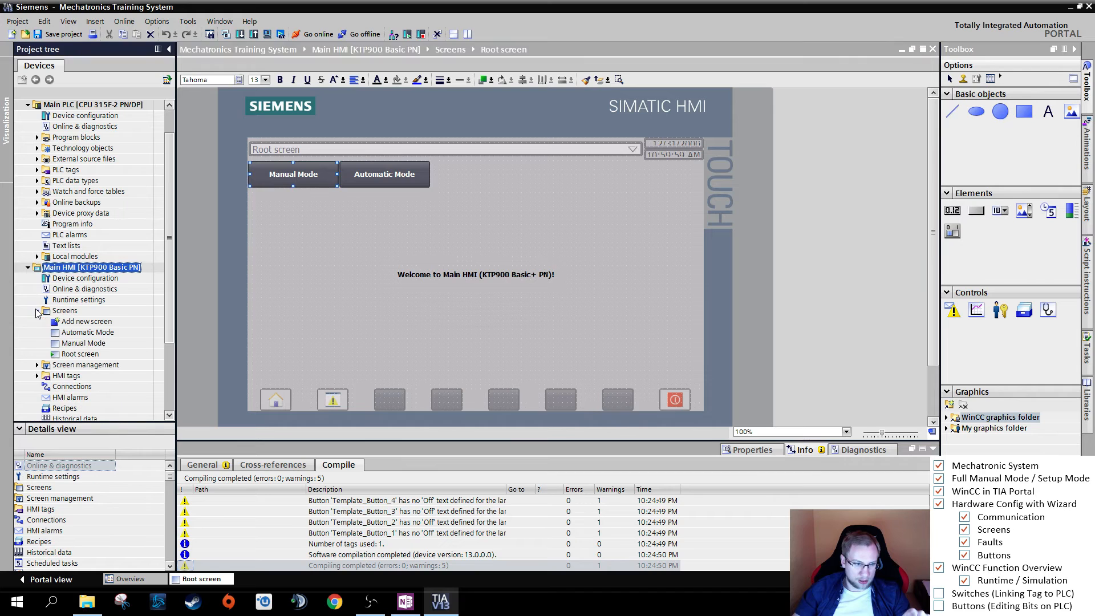
double_click(73, 346)
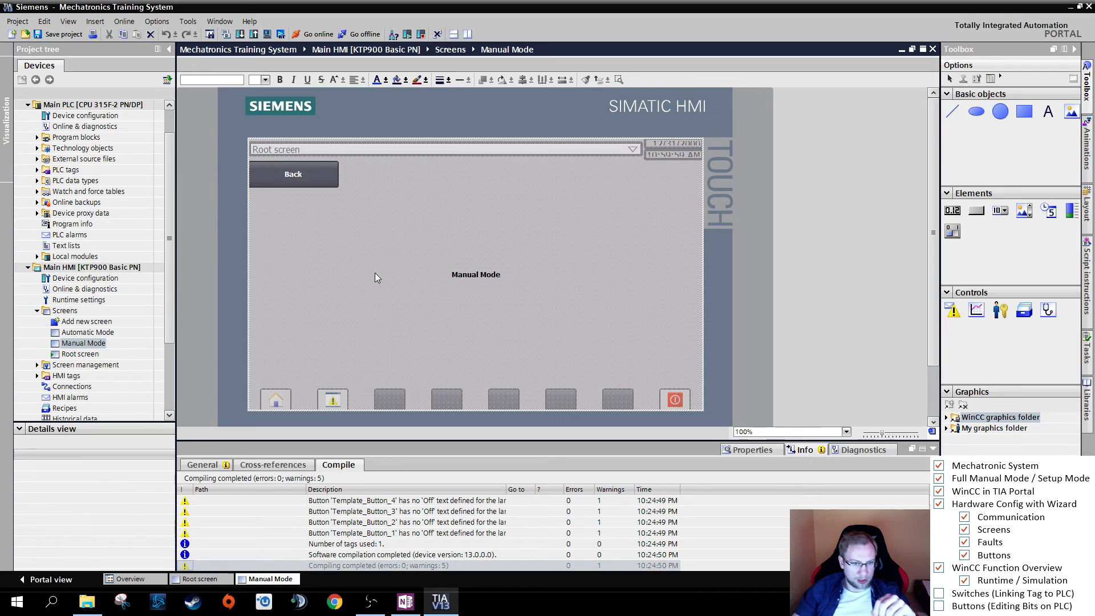
- Change the centre text field on the Manual Mode screen to "Manual Mode Hello World Screen!"
click(483, 277)
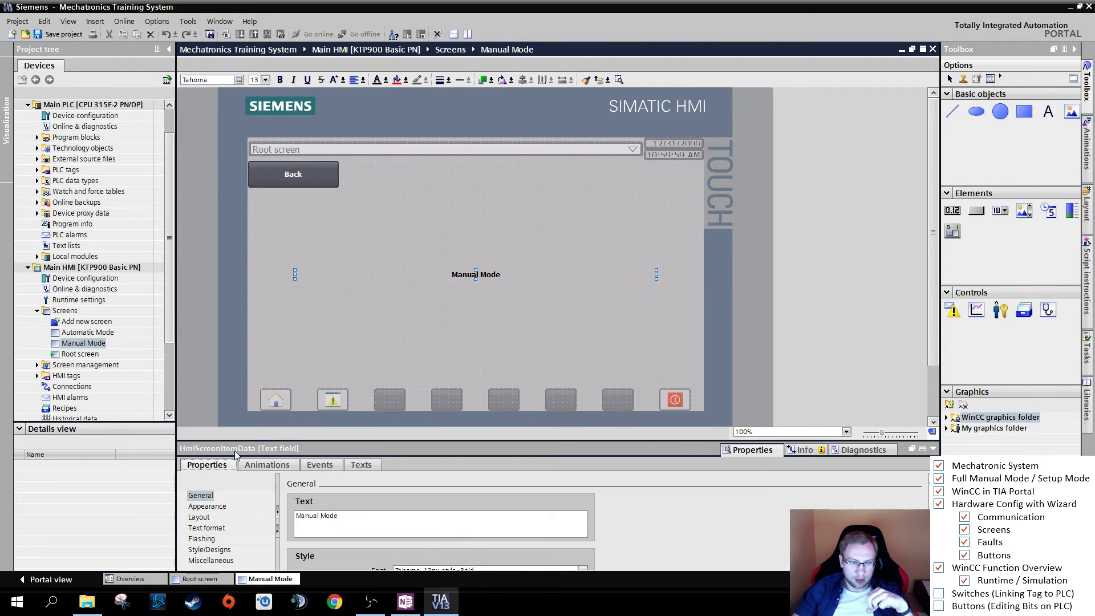
drag(241, 440, 243, 364)
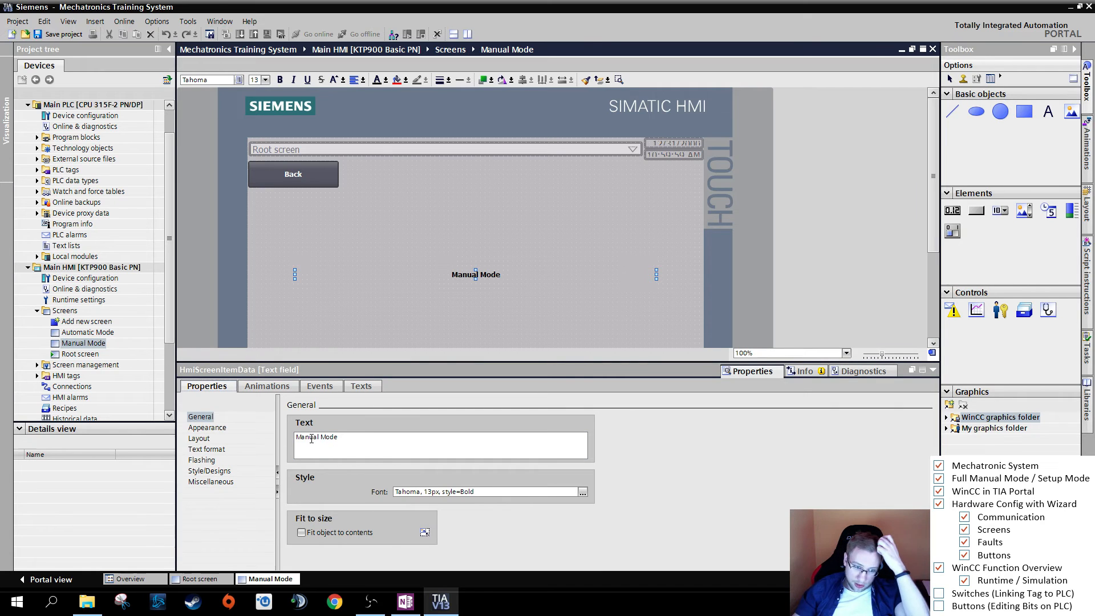
click(355, 438)
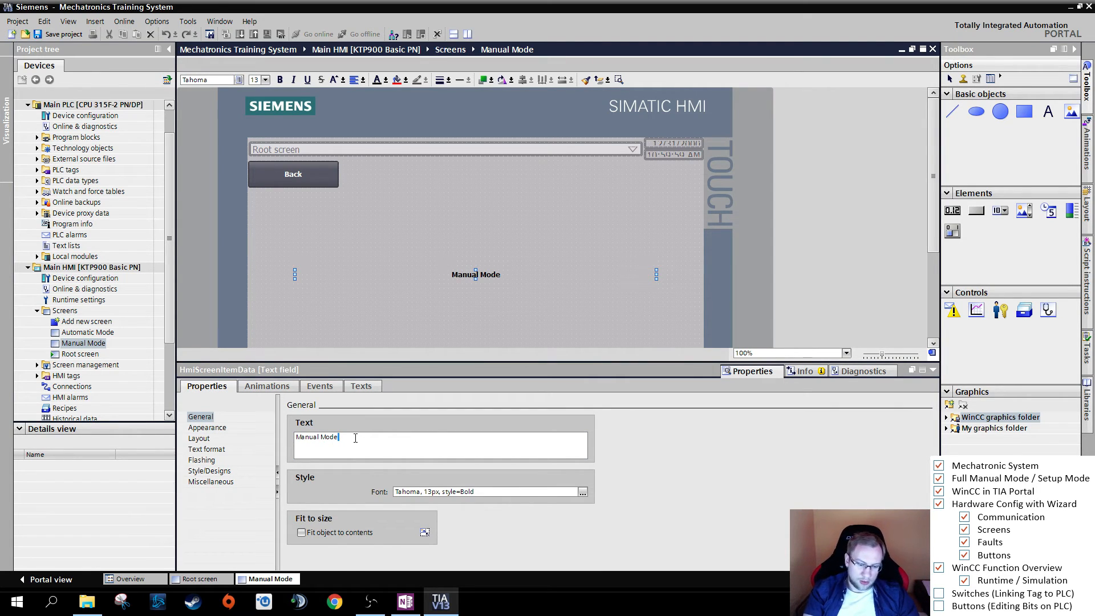
text(Hello World Sc)
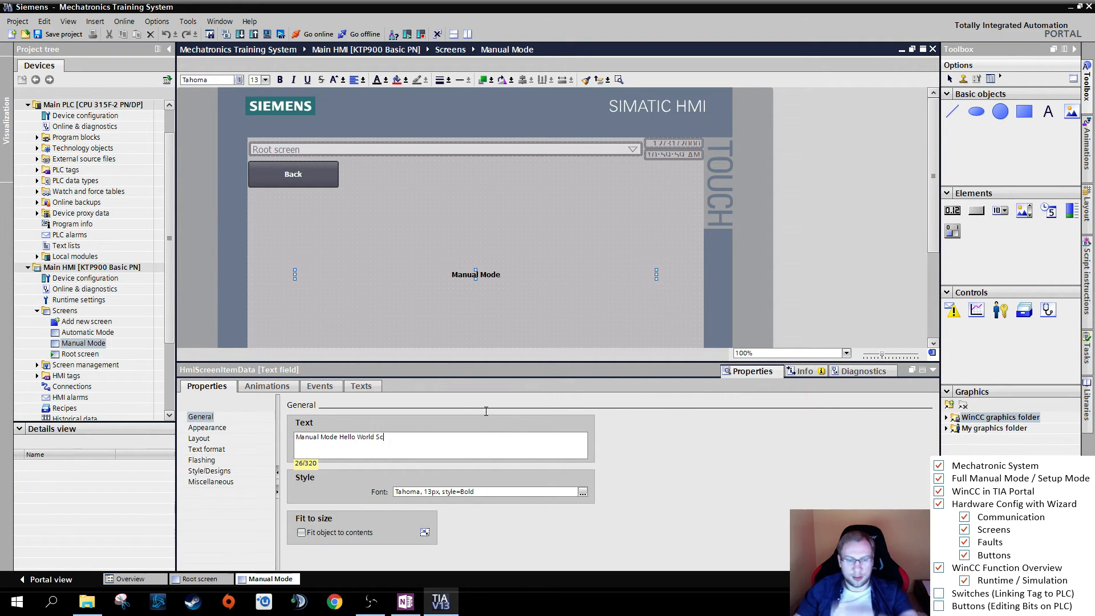
text(reen!)
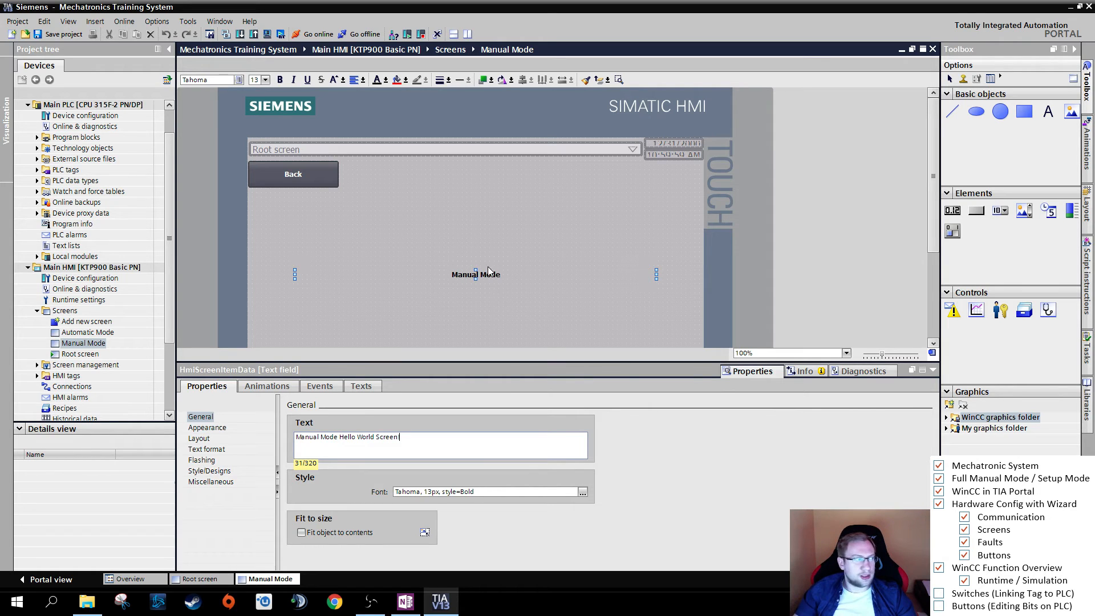
click(399, 513)
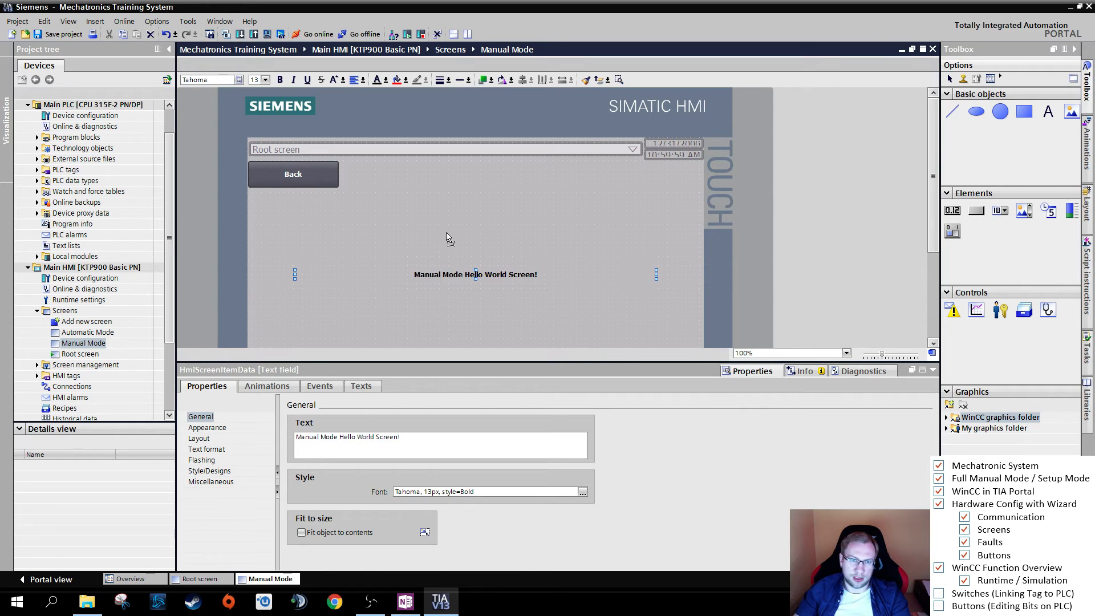
- Move the "Manual Mode Hello World Screen!" text field up to about the lower edge of the Back button
drag(451, 275, 451, 195)
click(502, 279)
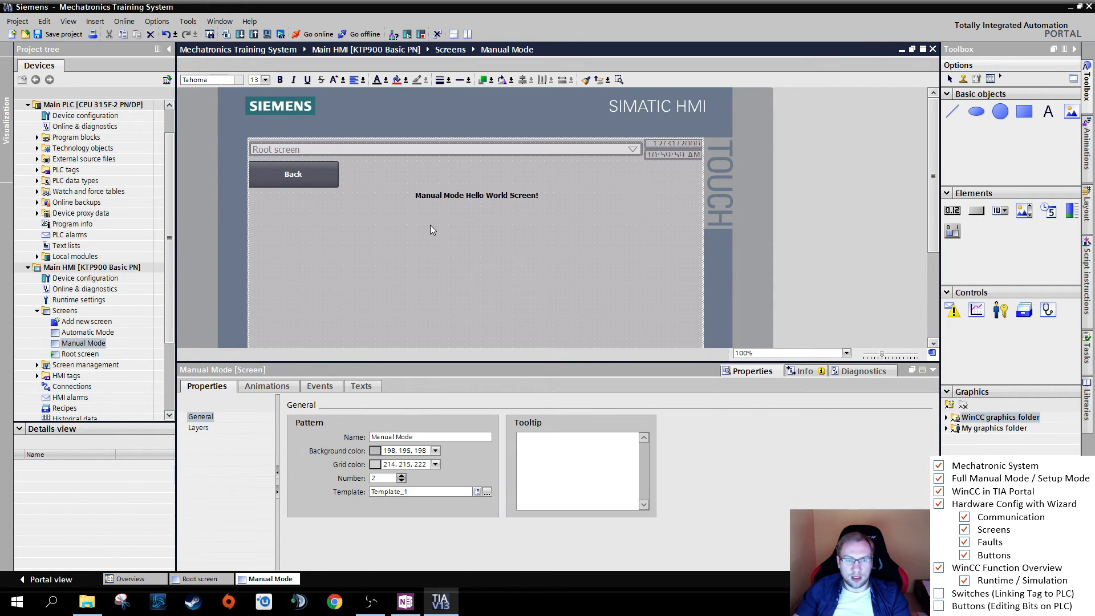
click(465, 211)
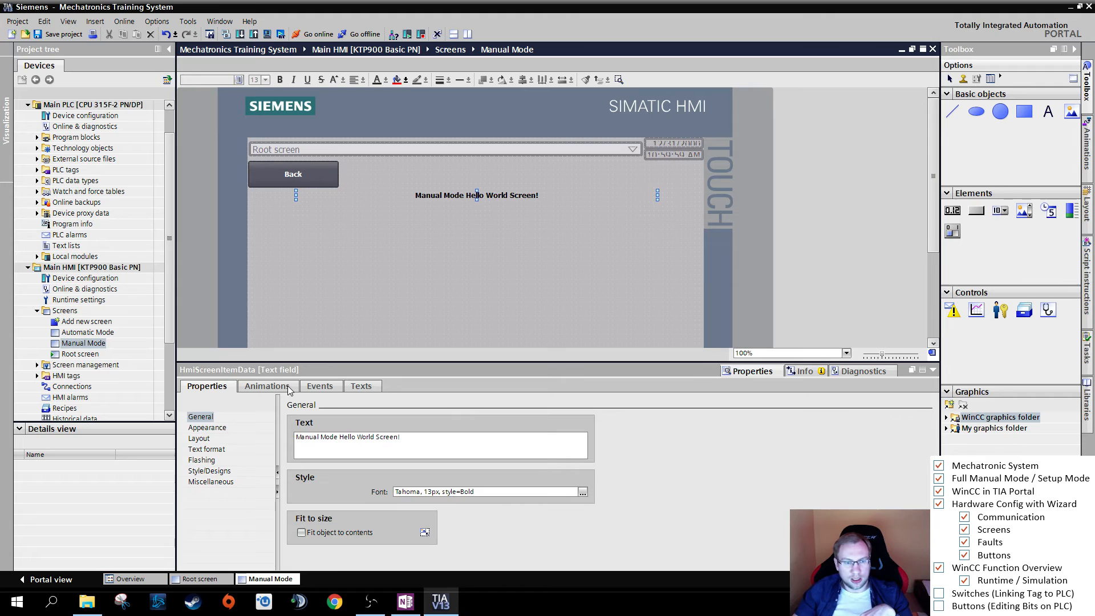
click(517, 246)
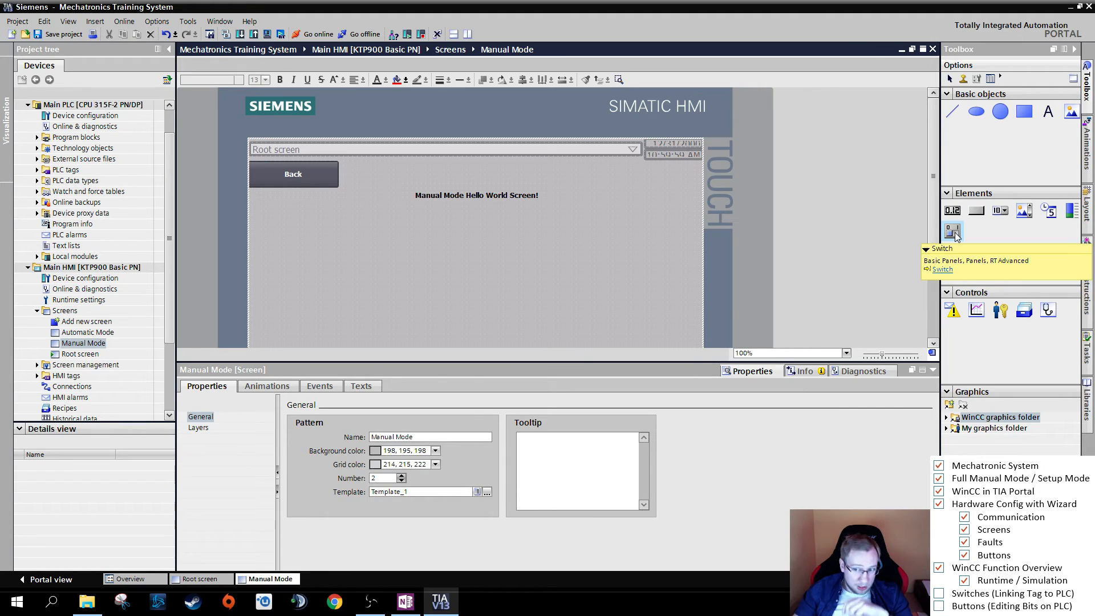
- Place a Switch element on the Manual Mode screen, enlarge it and centre it beneath the heading text
drag(957, 237, 390, 249)
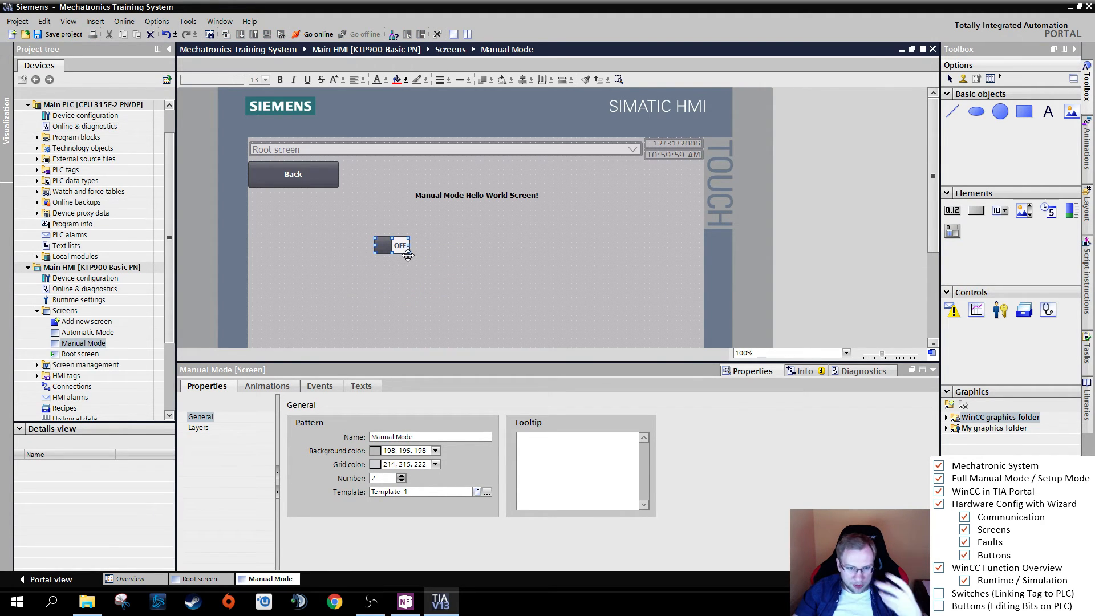
click(409, 252)
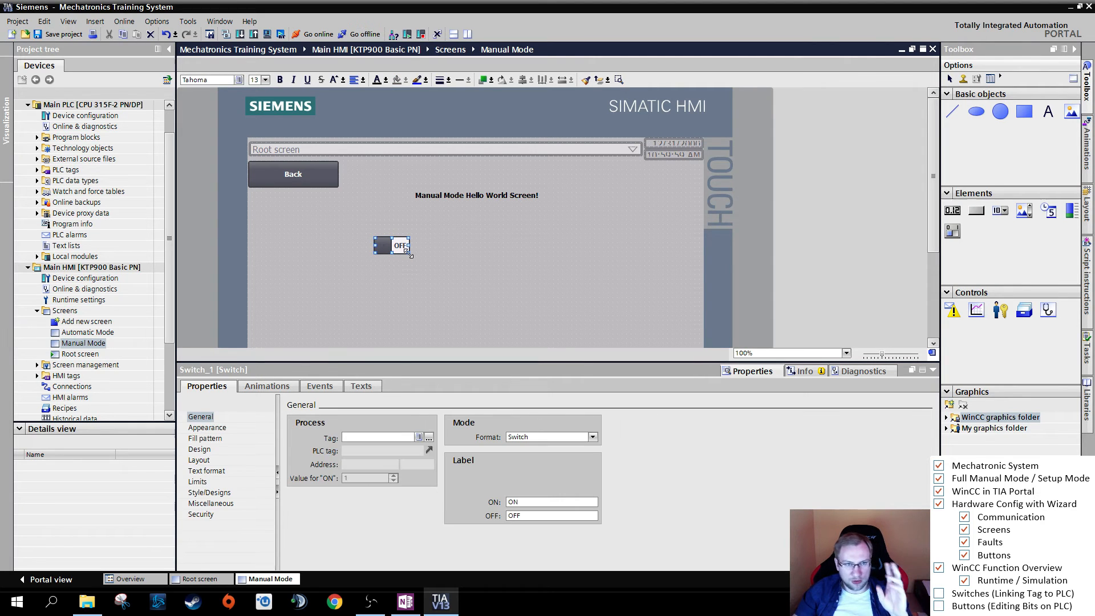
drag(408, 253, 559, 250)
drag(524, 249, 500, 247)
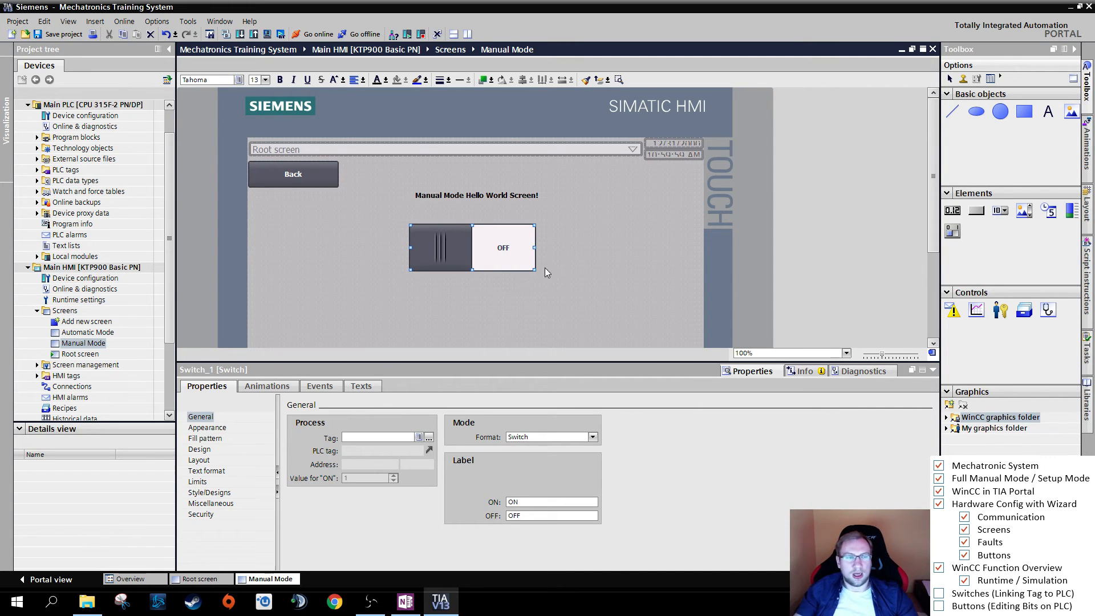
- Add a global data block named "HMI Data" to the program blocks of the Main PLC and open it
click(37, 169)
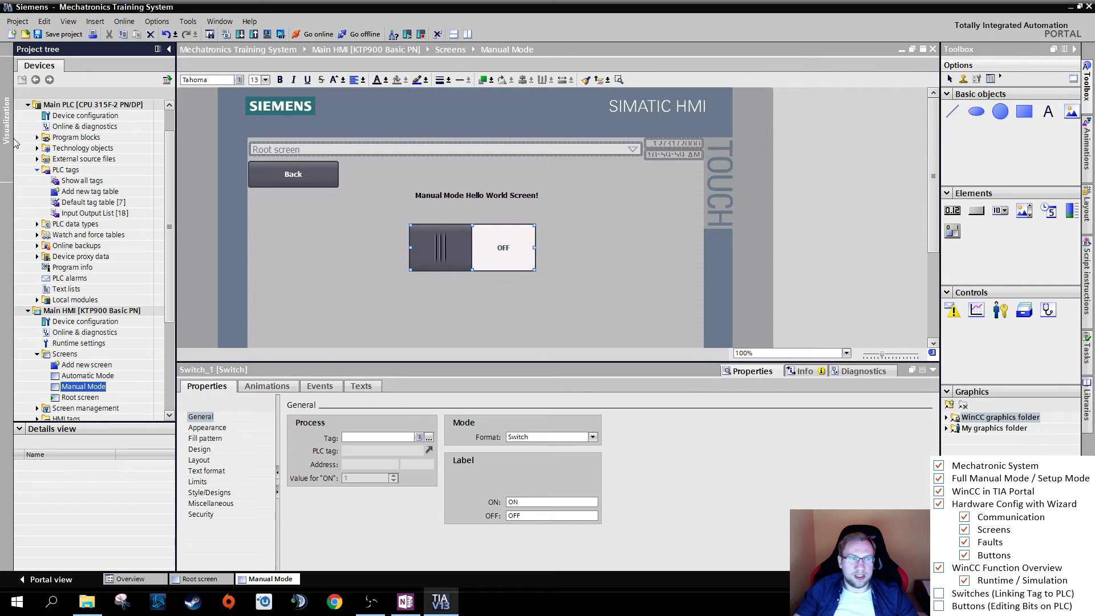
click(37, 137)
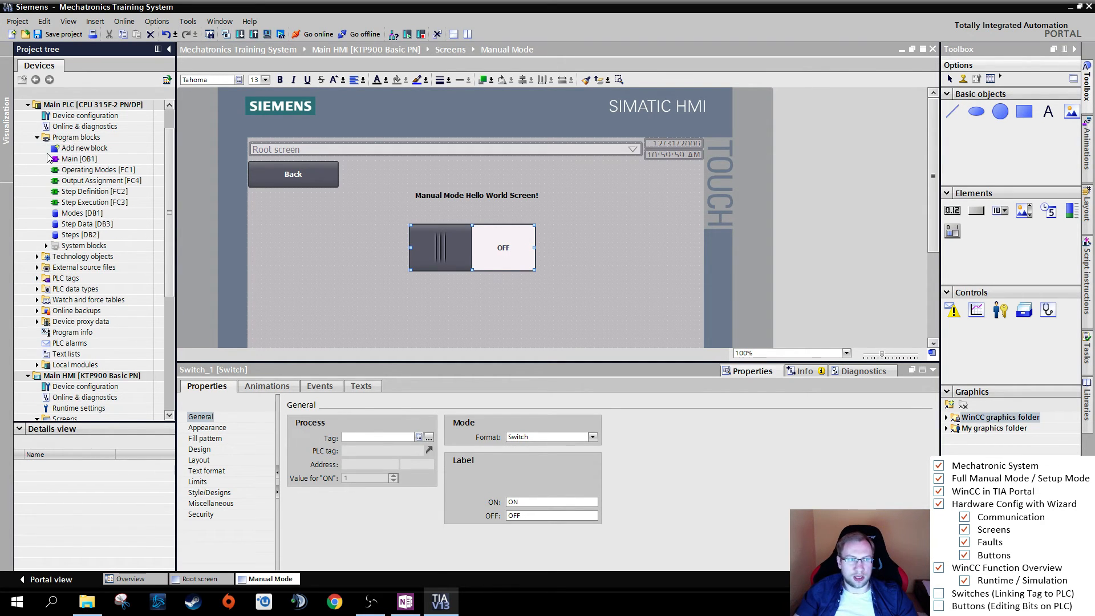
click(86, 105)
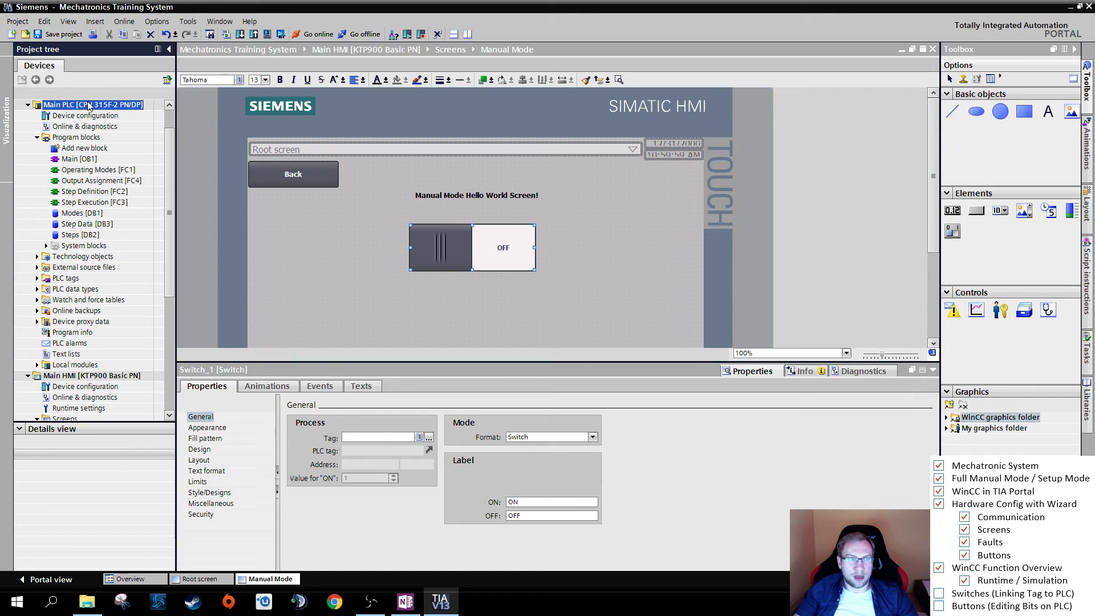
double_click(75, 151)
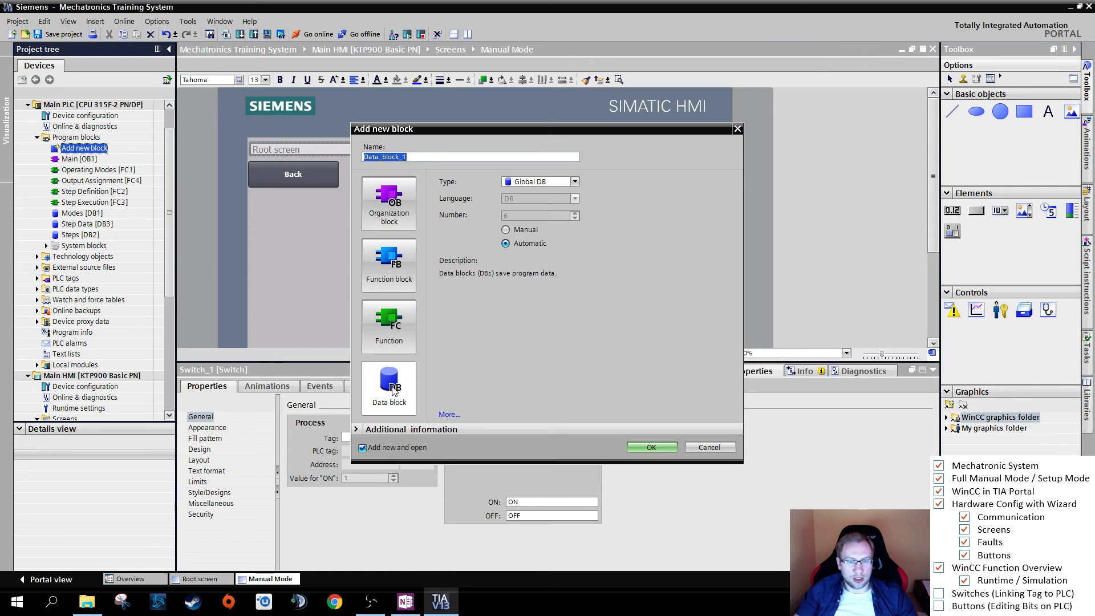
click(393, 387)
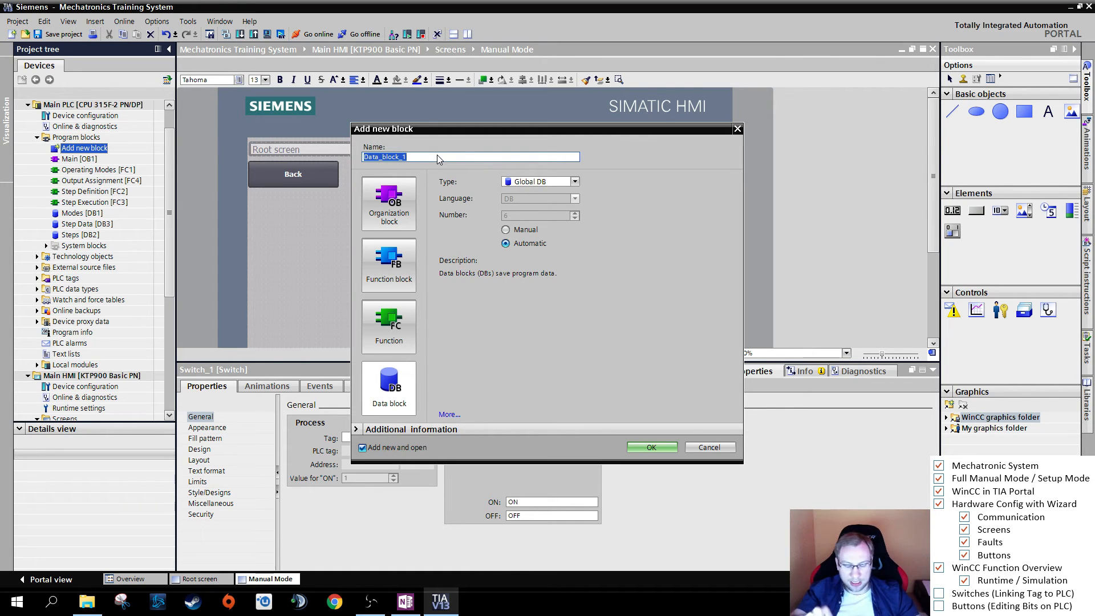
text(HMI)
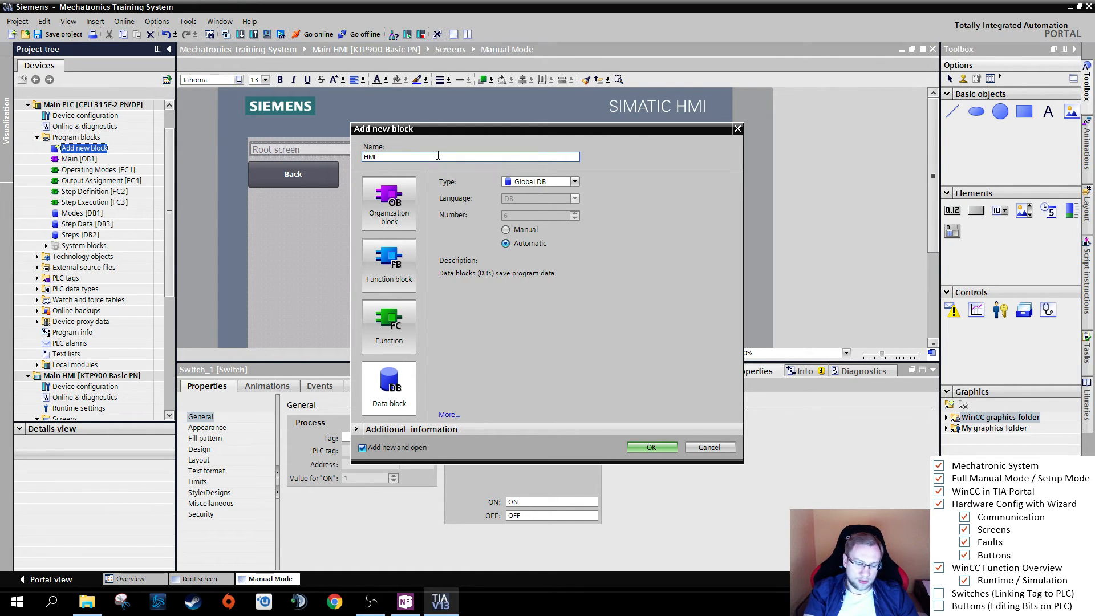
text( D)
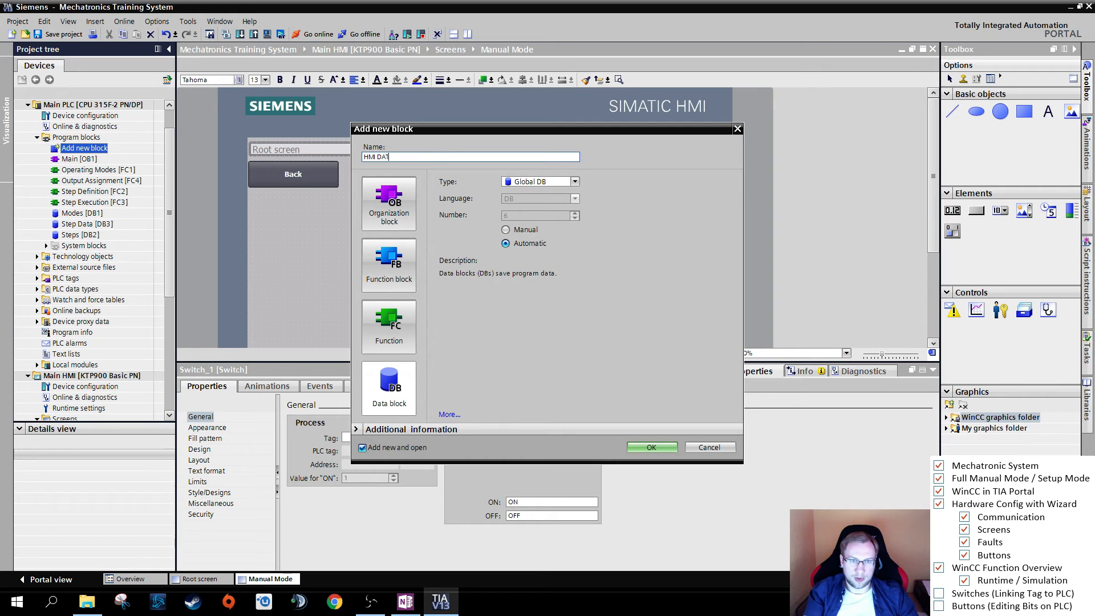
text(ata)
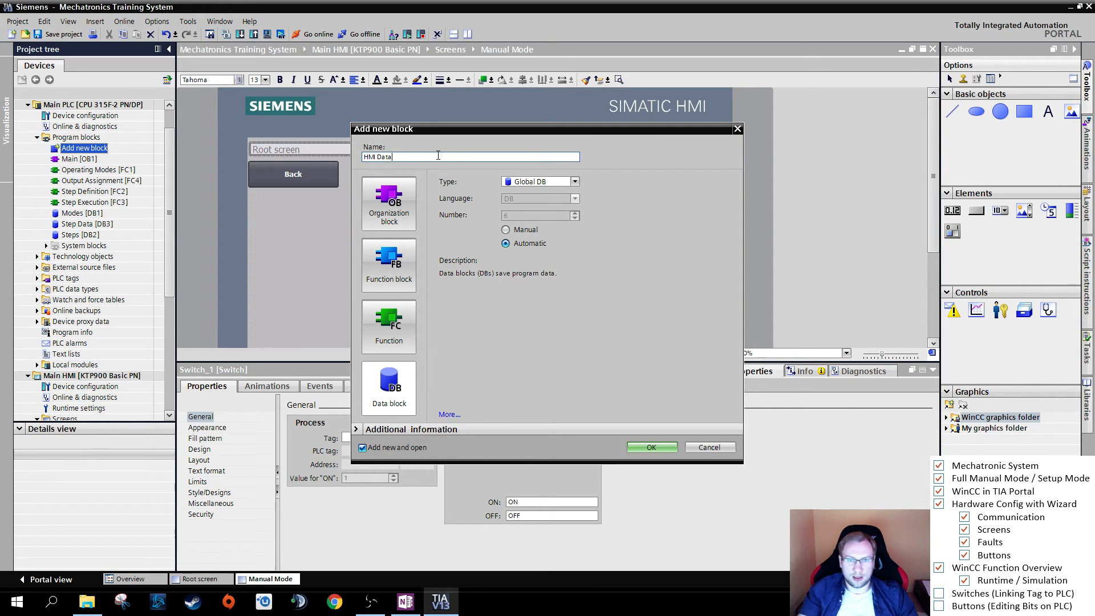
click(655, 445)
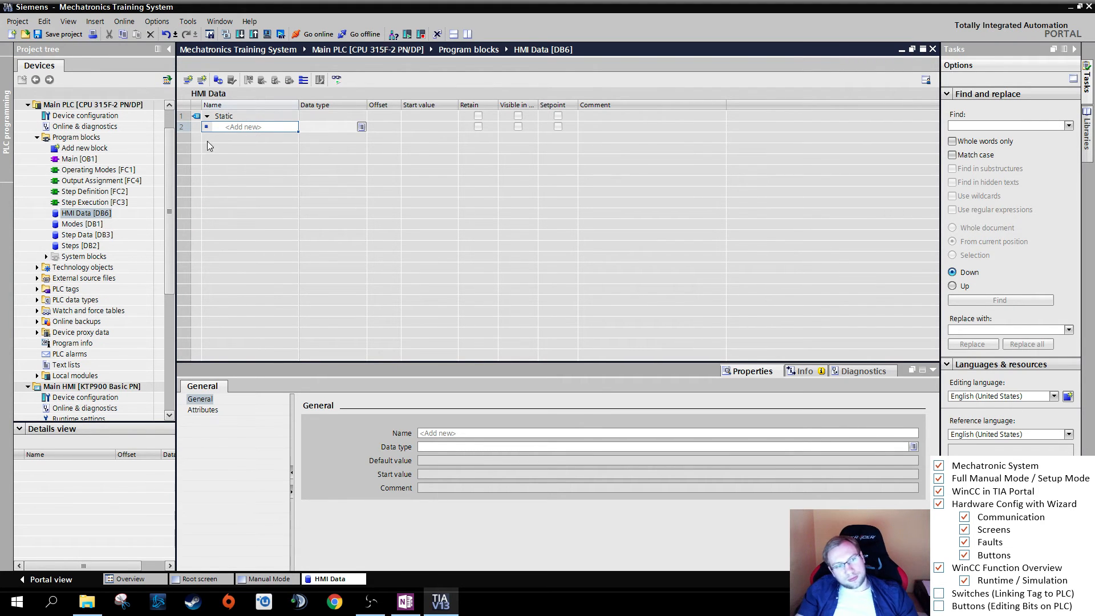
- Declare the Bool variables "Extend Cylinder 1" and "Vacuum ON" in the HMI Data block and save the project
click(248, 127)
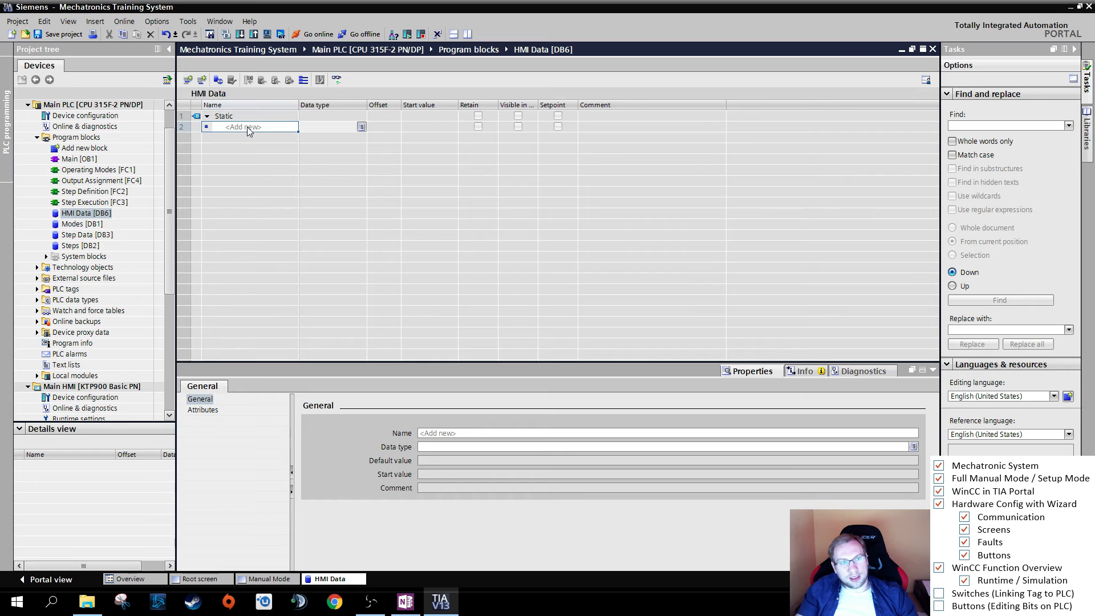
text(E)
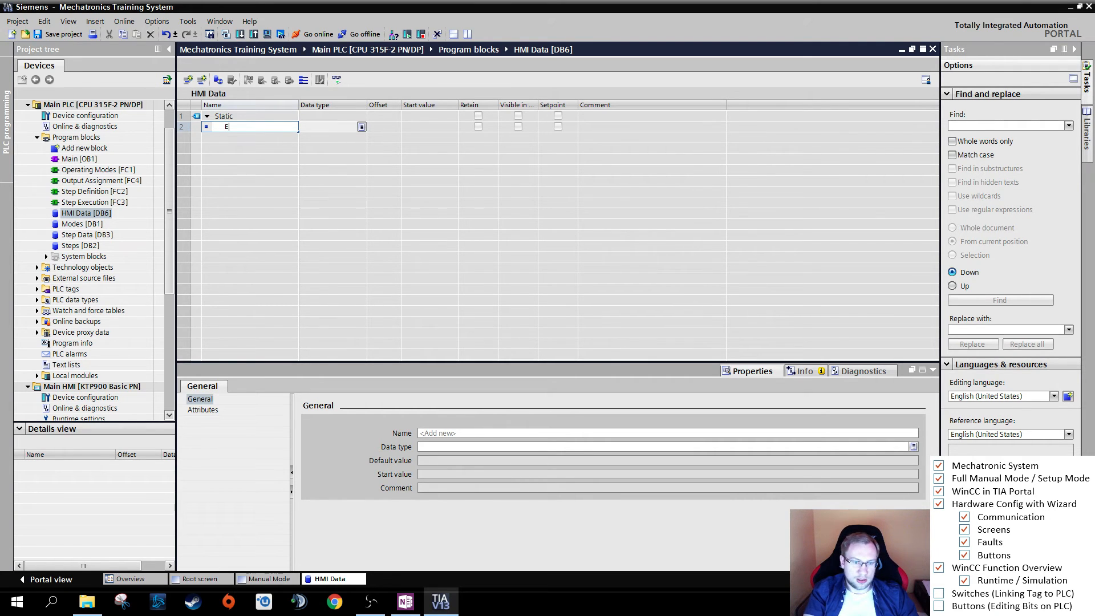
text(xtend Cylinder 1)
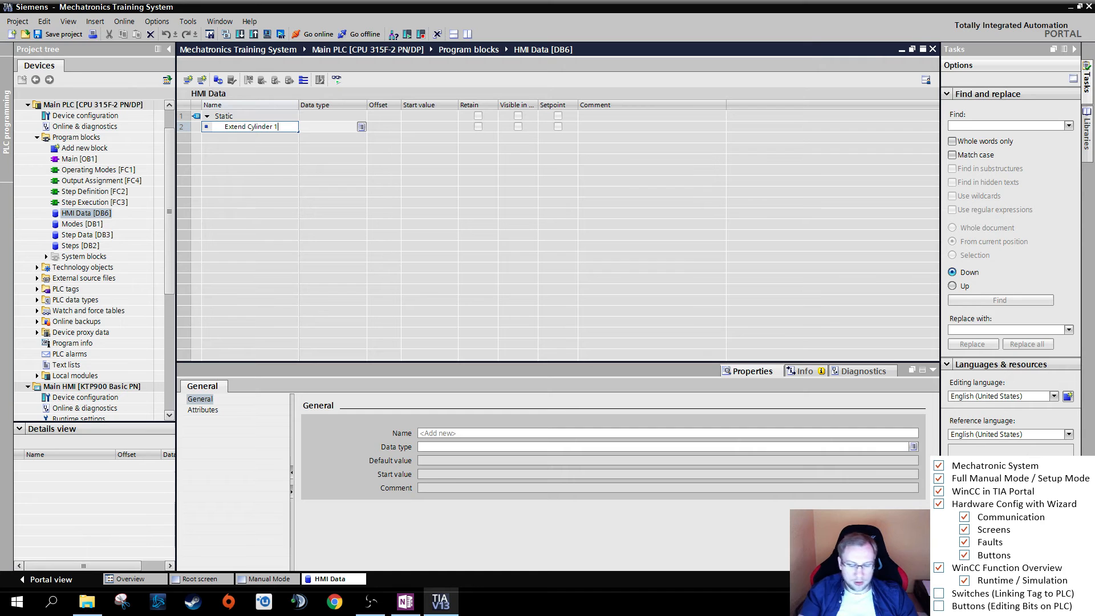
key(Return)
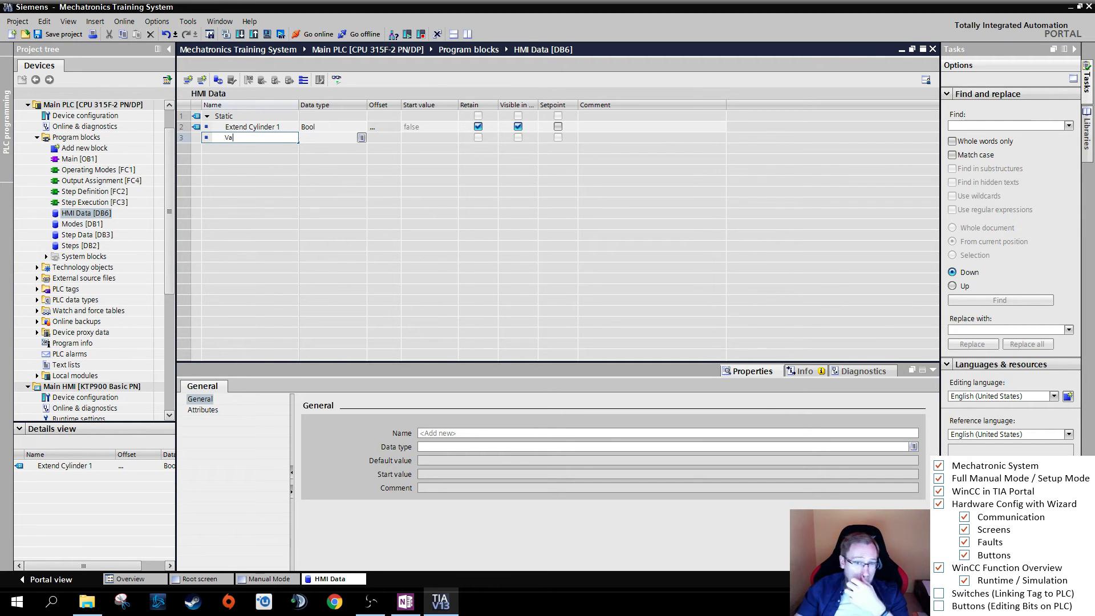
text(cuum ON)
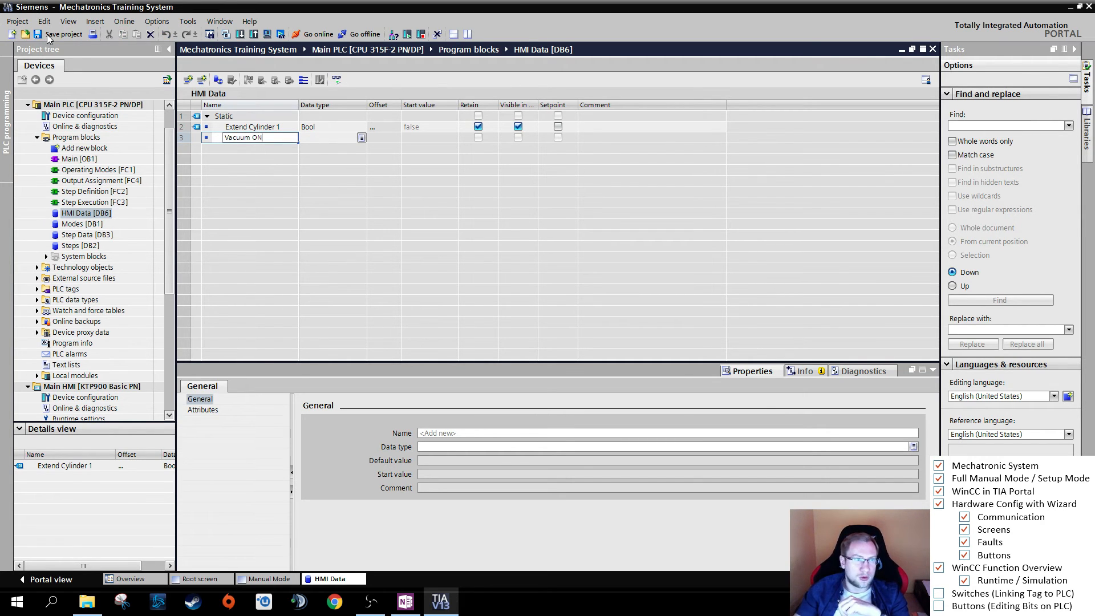
key(Return)
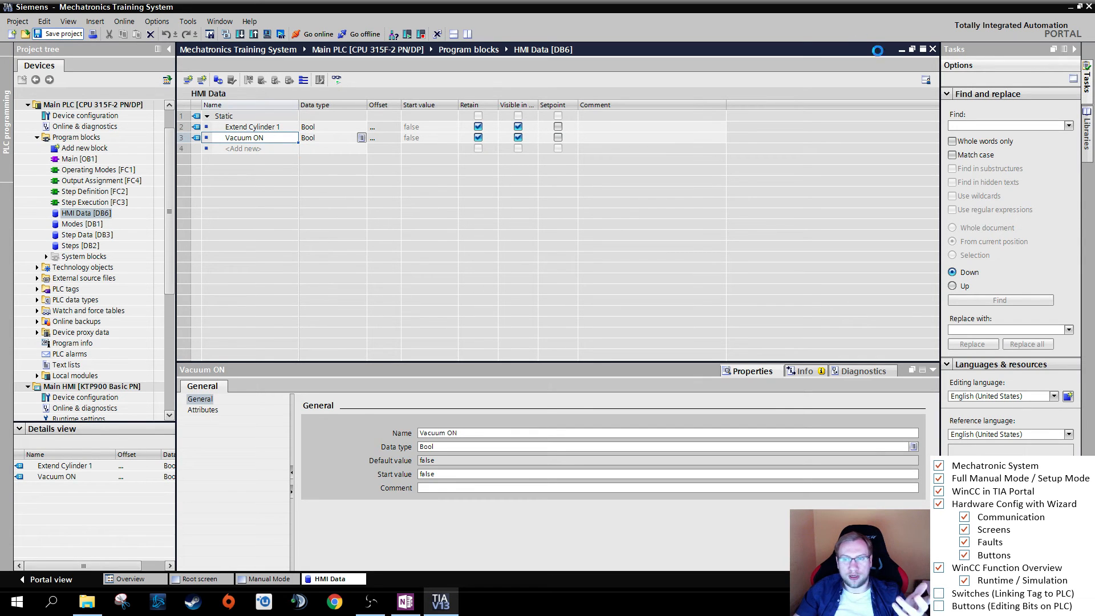
- Float the HMI Data block as a small window beside the switch's properties, with the Manual Mode screen in view
click(913, 50)
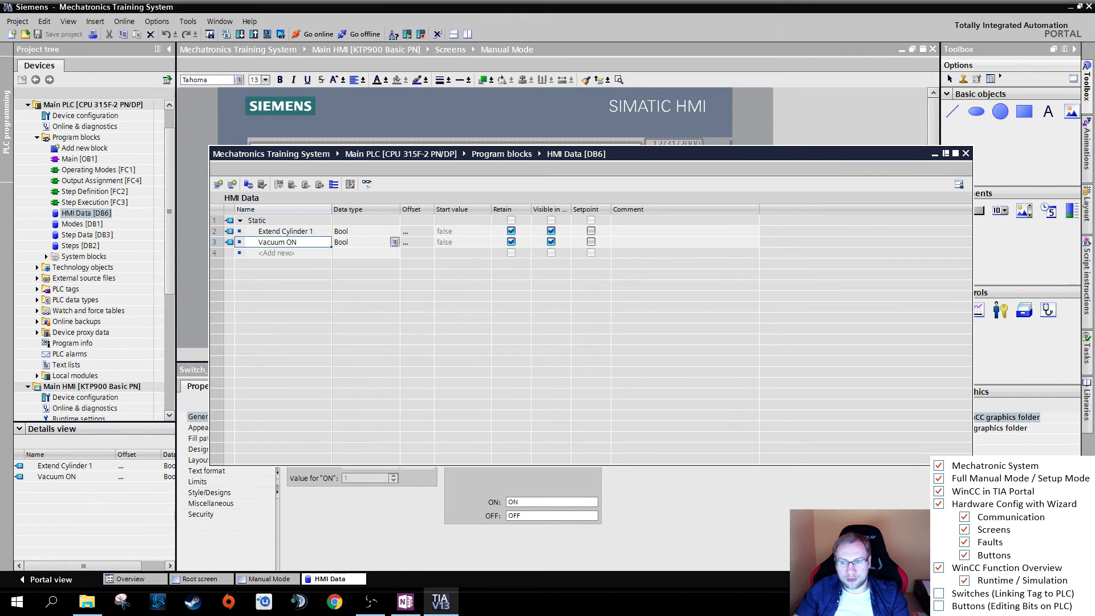
drag(972, 465, 639, 296)
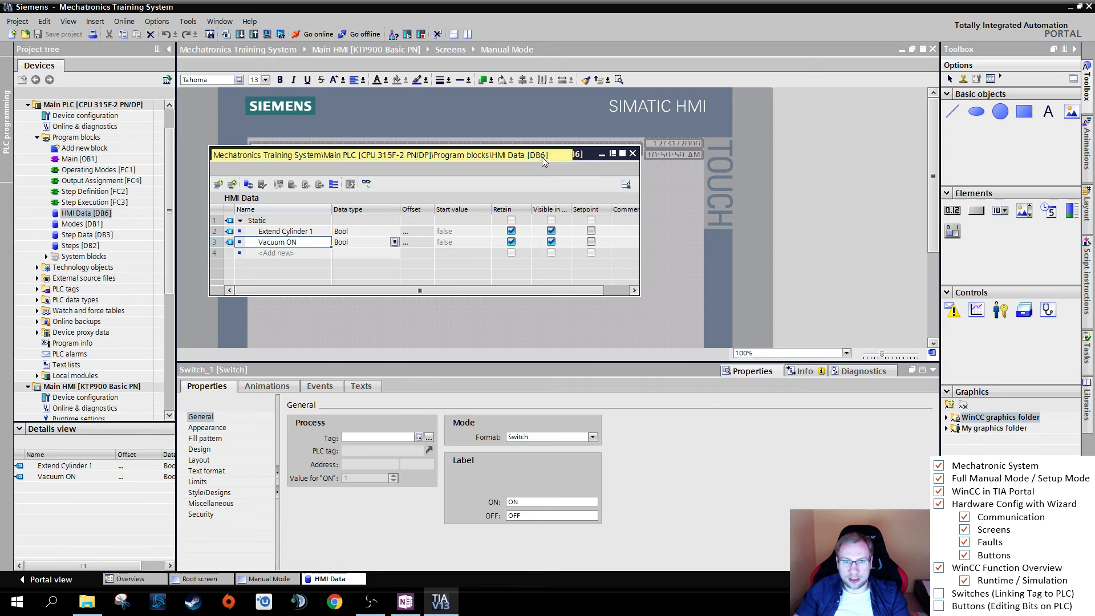
drag(542, 157, 954, 341)
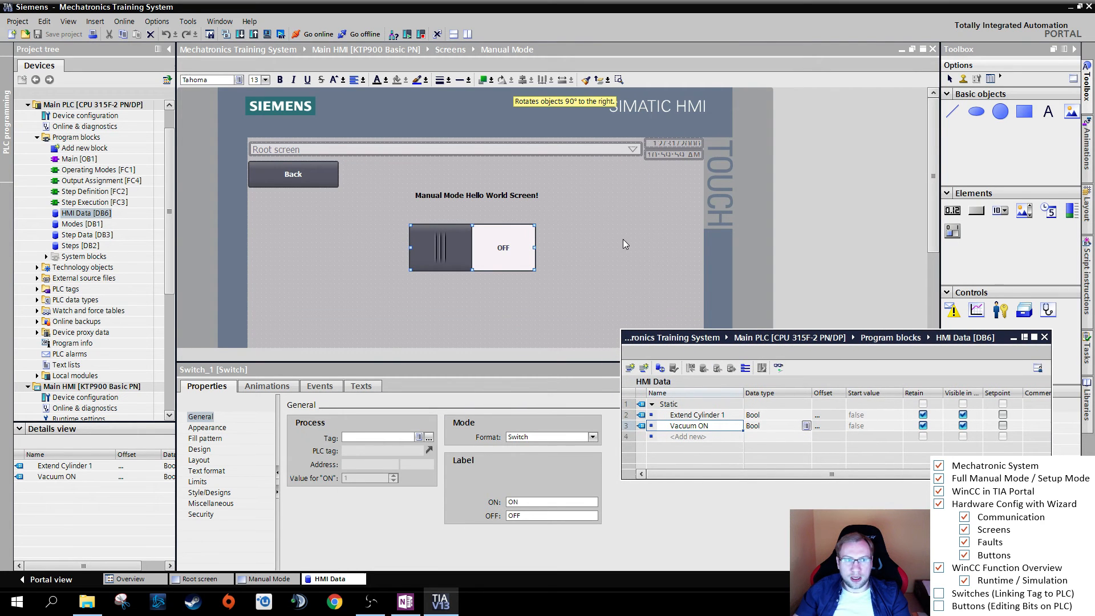
click(491, 249)
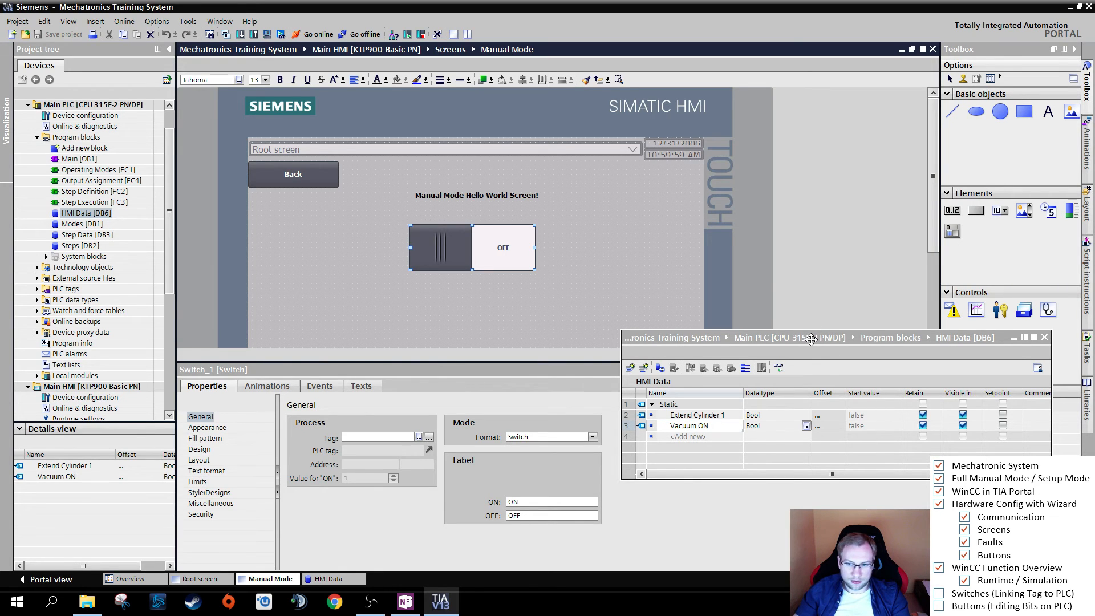
drag(811, 339, 841, 421)
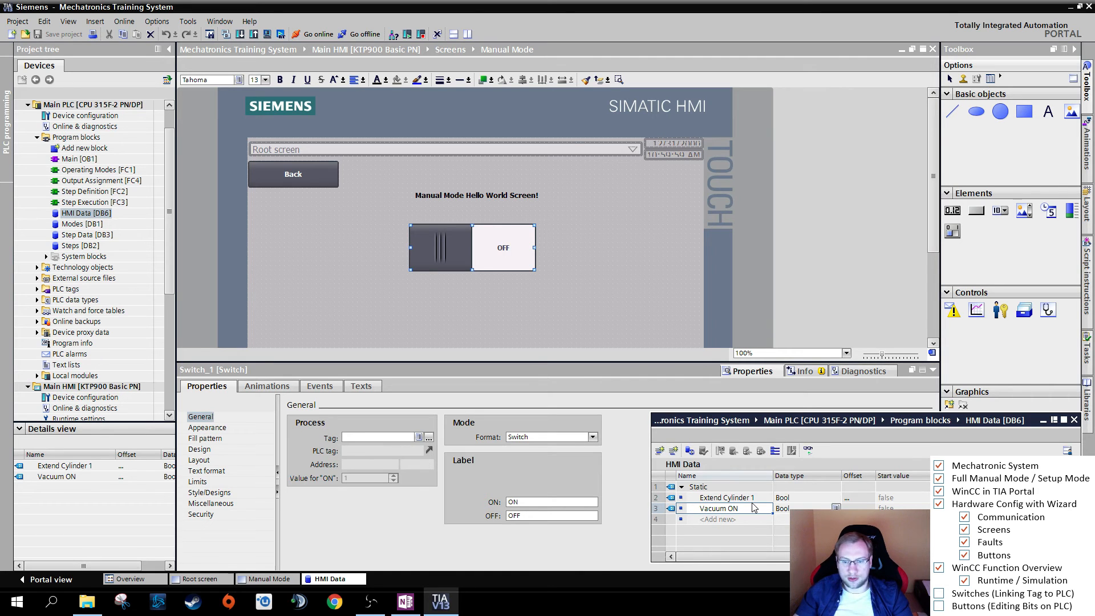
- Link the Manual Mode switch's process tag to the "Extend Cylinder 1" variable of the HMI Data block
drag(486, 248, 502, 264)
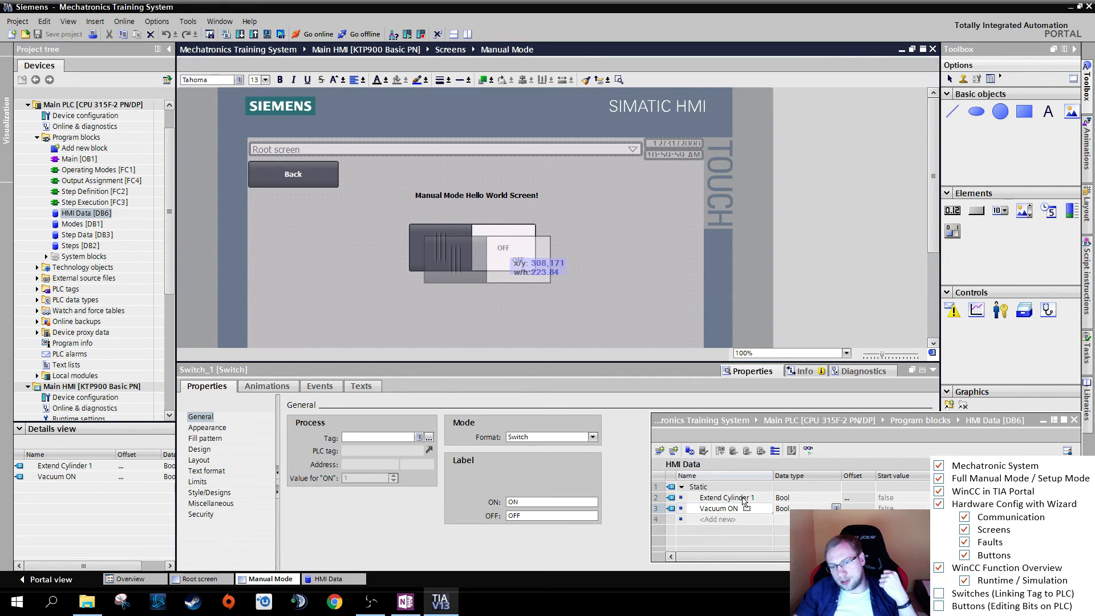
click(744, 499)
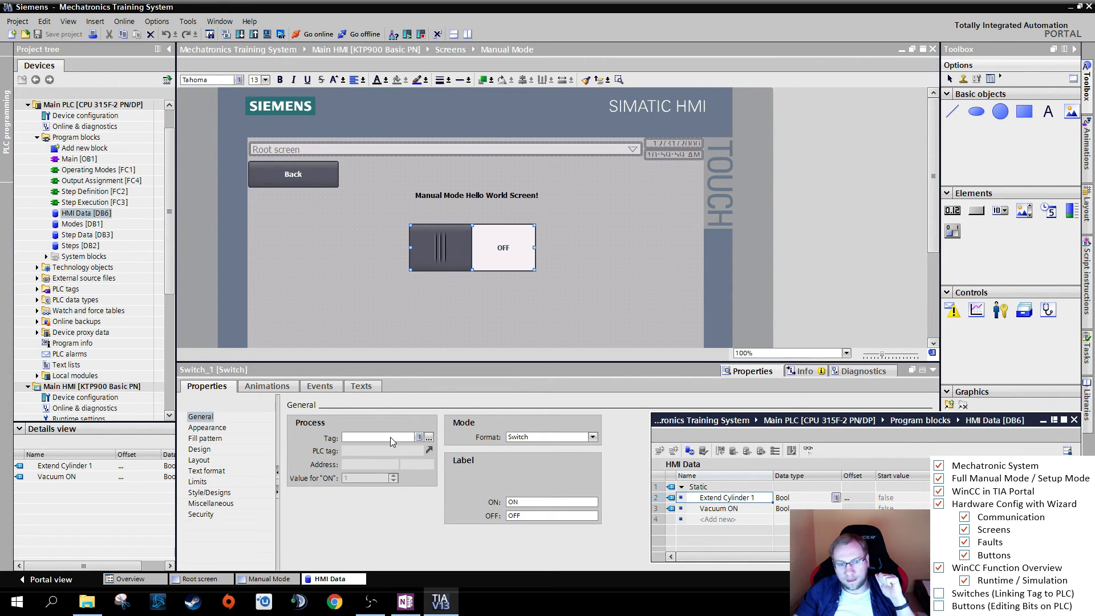
drag(391, 441, 390, 438)
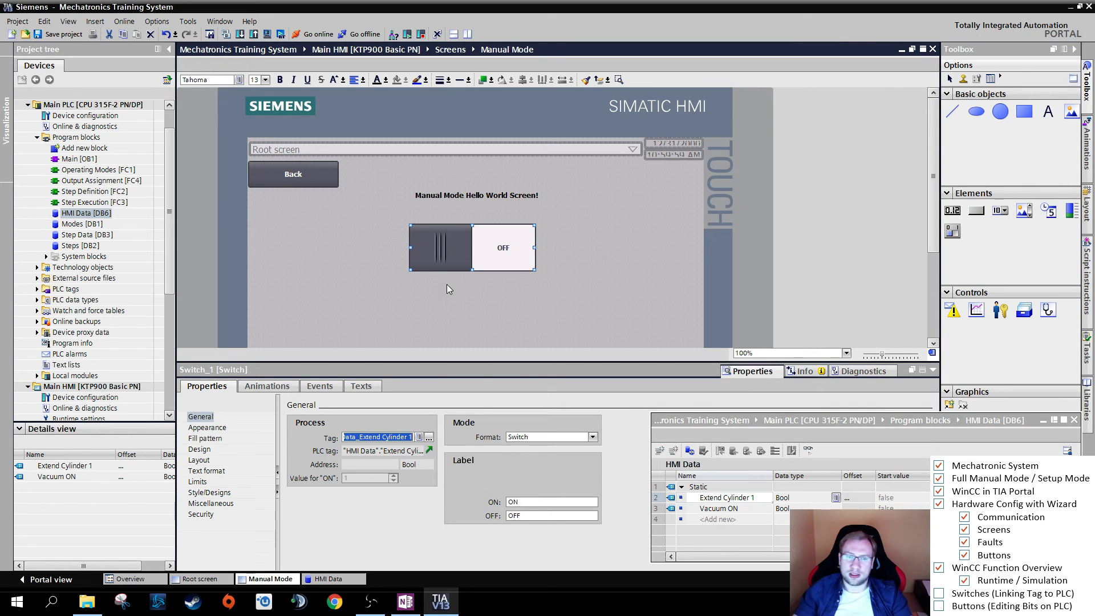
click(447, 236)
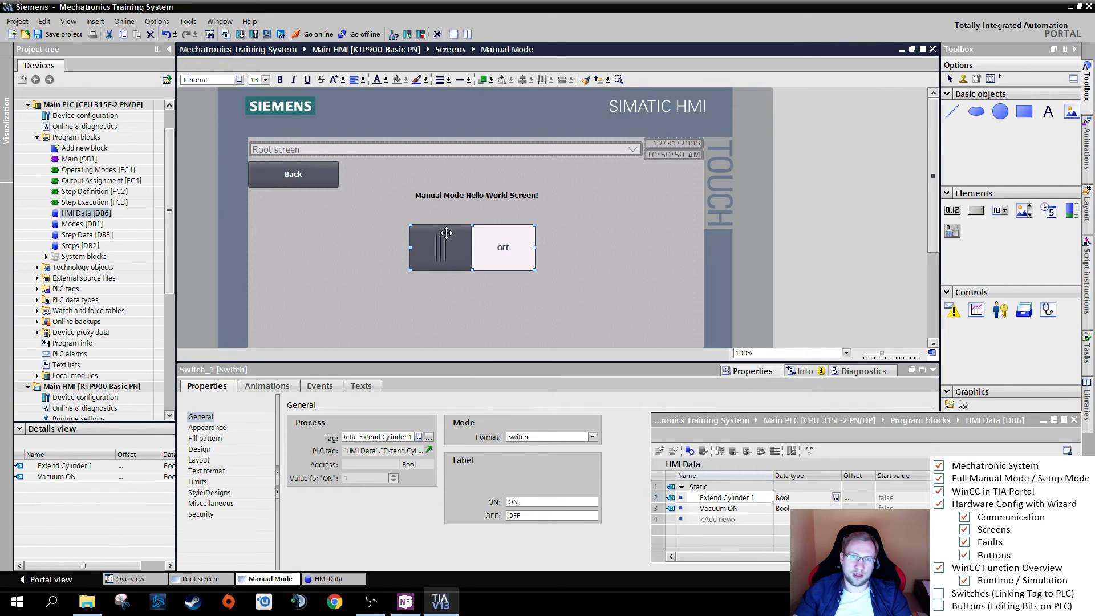
- Set the switch's ON label to "Extend Cylinder"
click(527, 502)
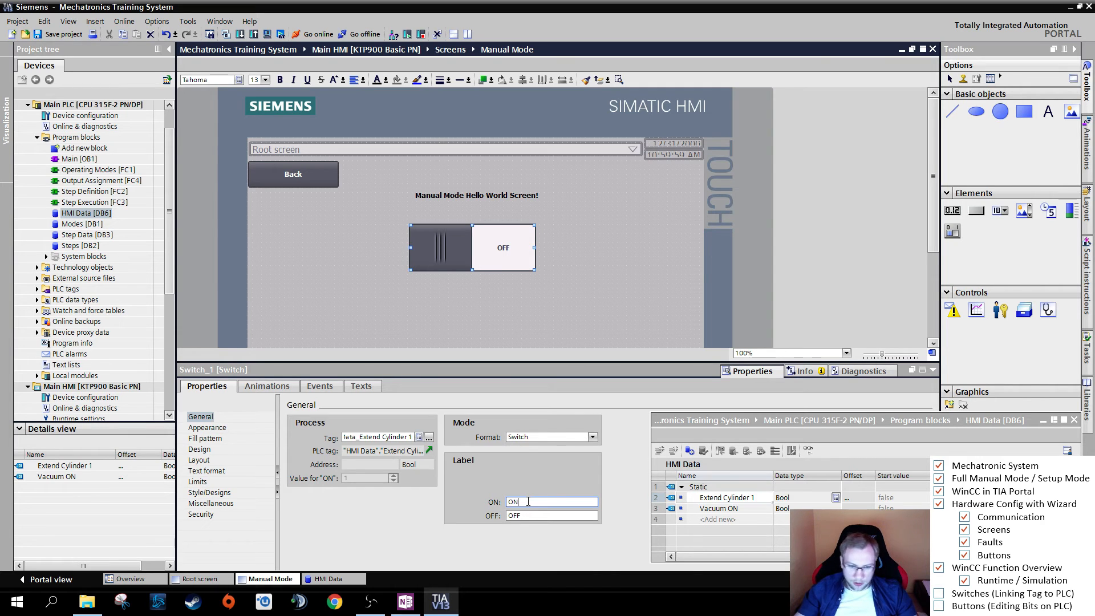
key(BackSpace)
key(BackSpace)
text(Ext)
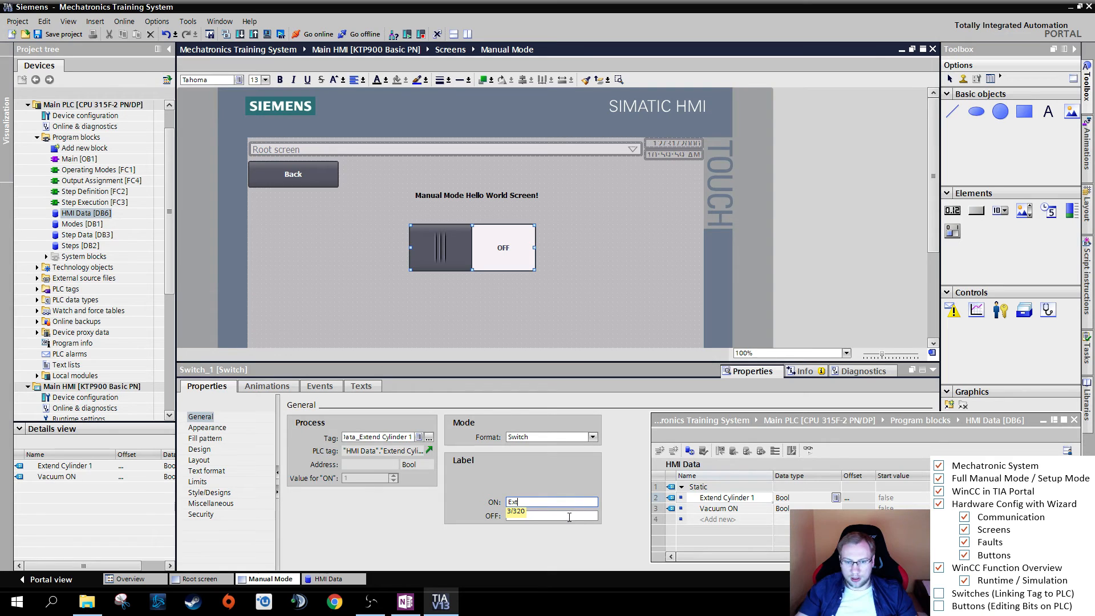
text(end Cylinder)
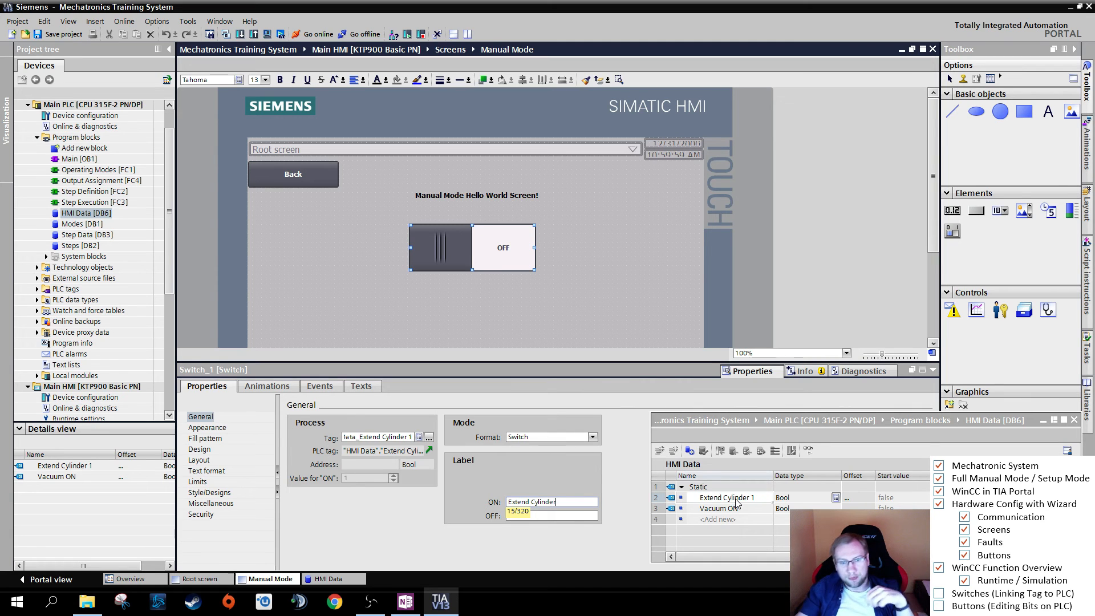
- Set the switch's OFF label to "Retract Cylinder"
click(562, 516)
text(OFF)
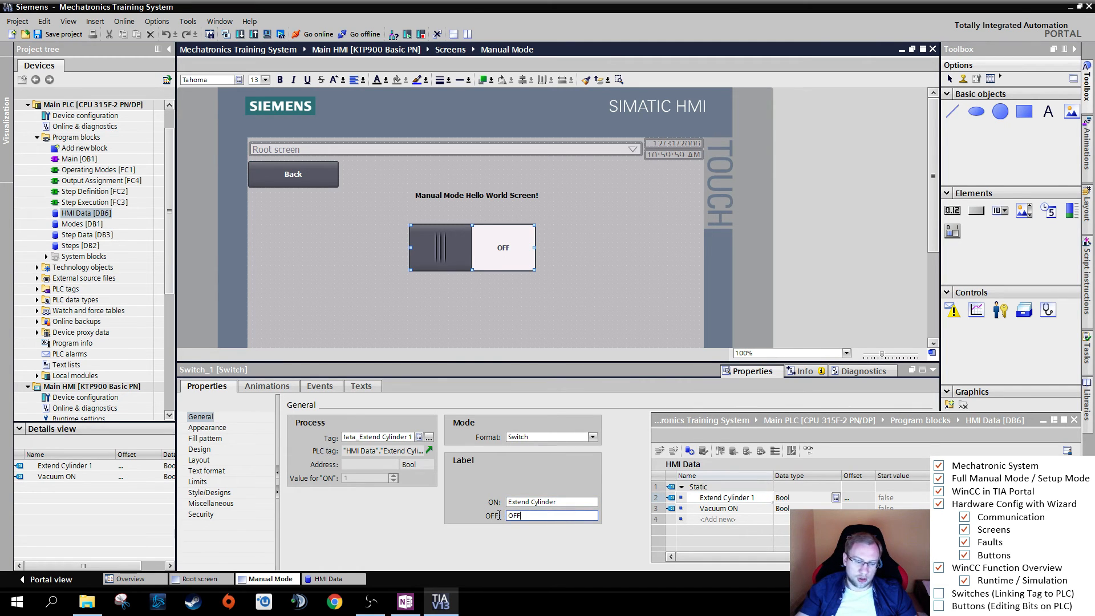
key(Return)
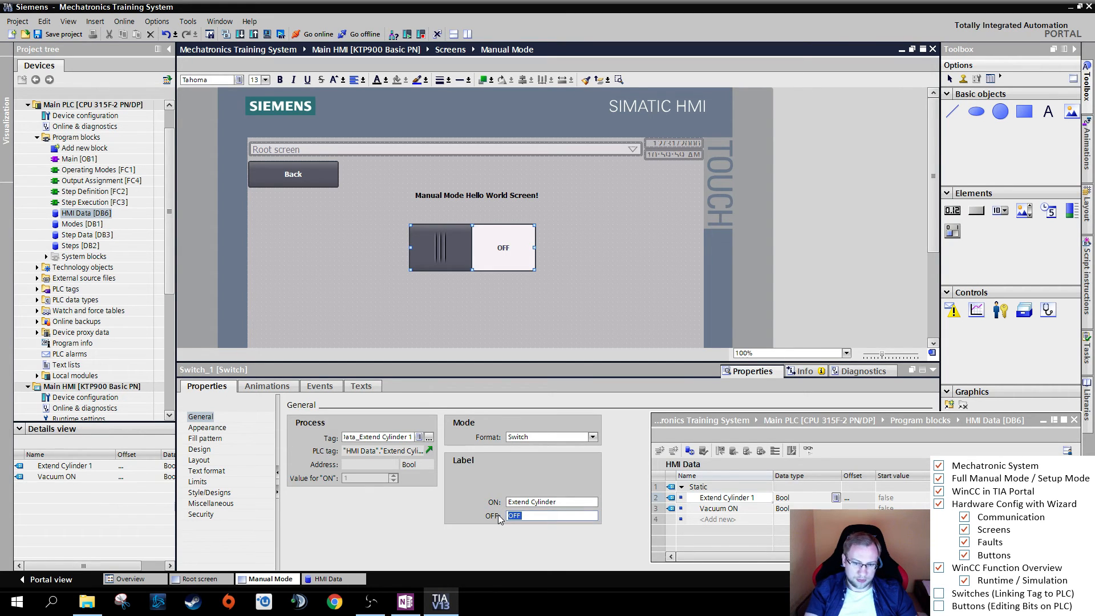
key(BackSpace)
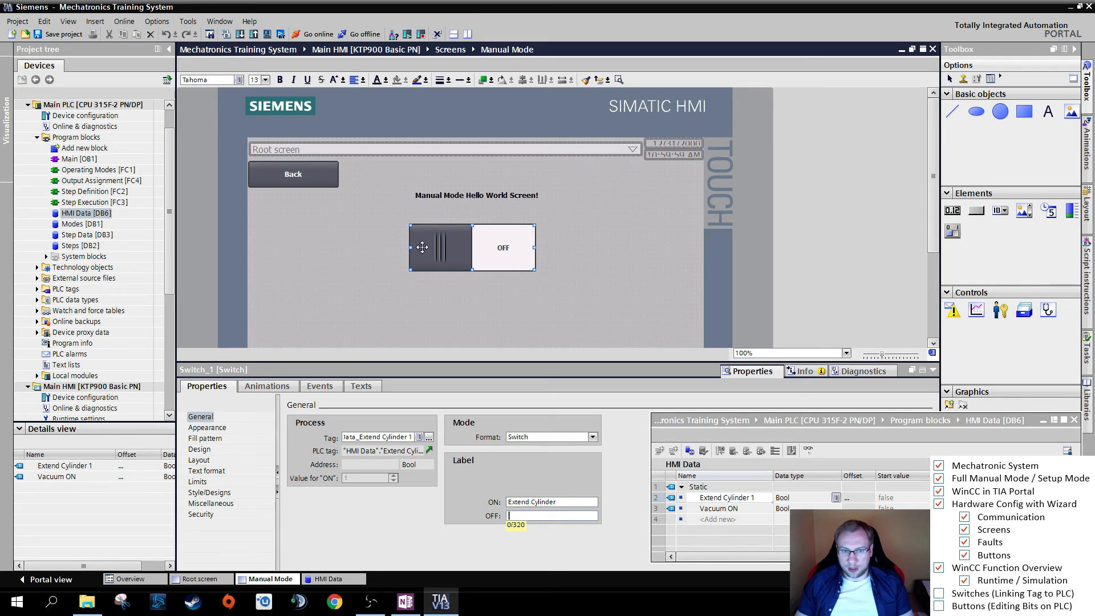
click(717, 503)
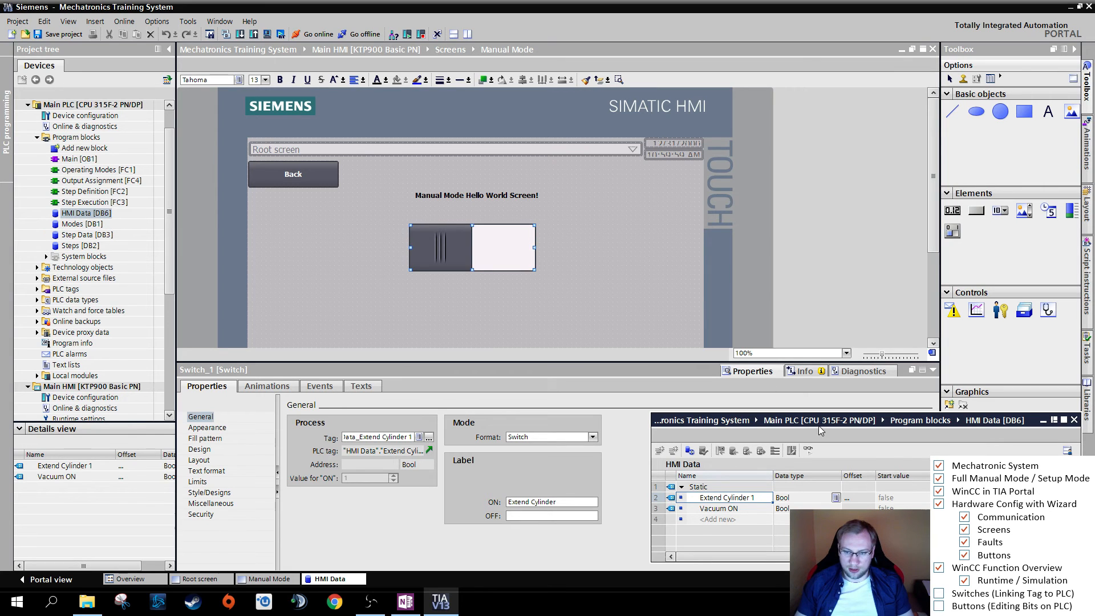
drag(818, 426, 817, 411)
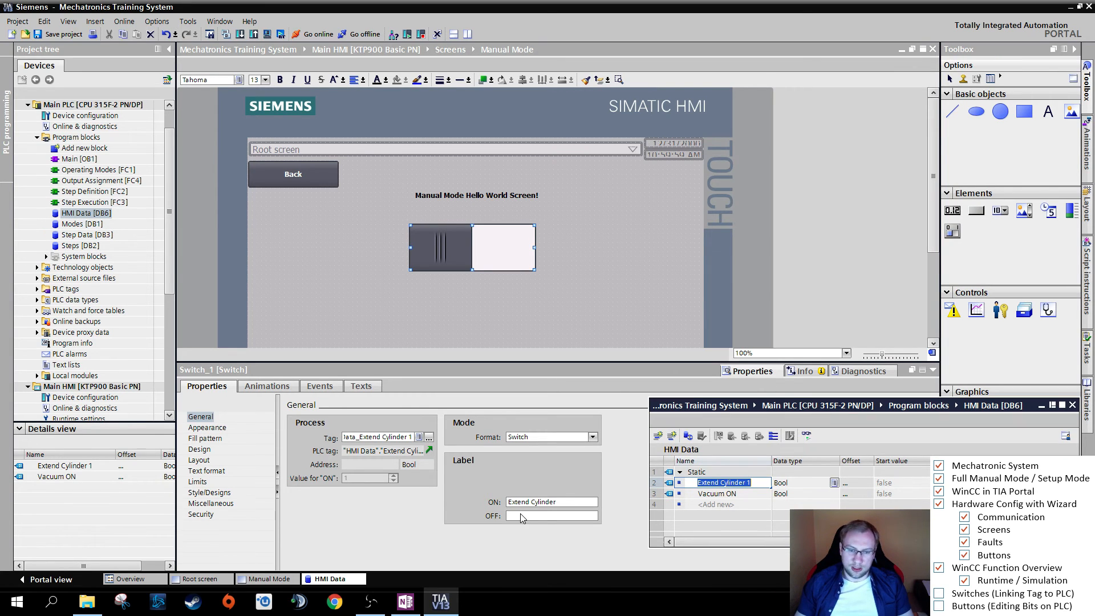
click(519, 516)
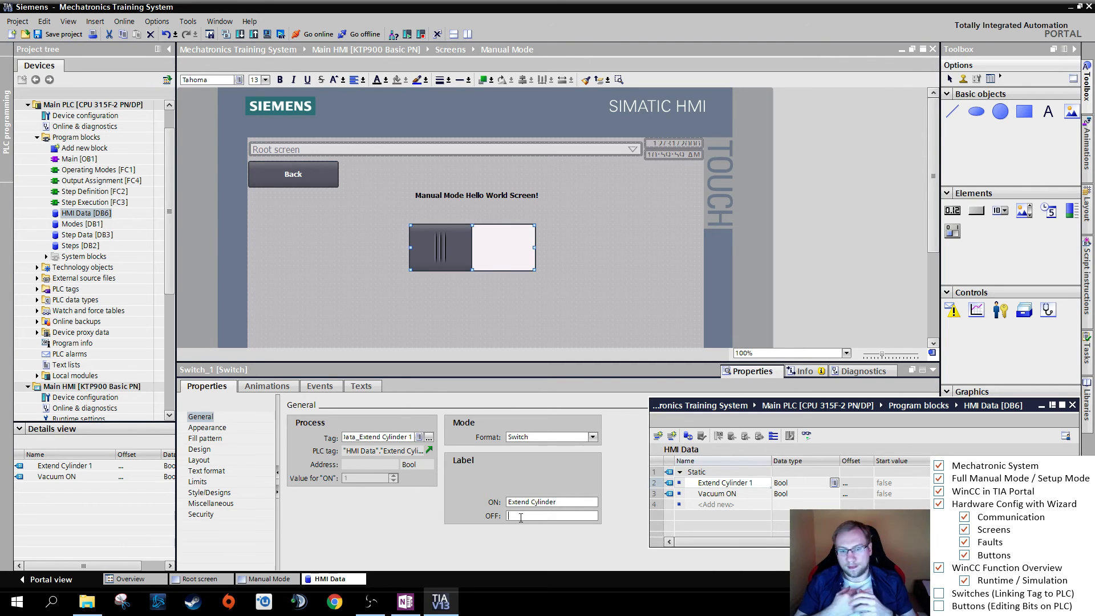
text(Retract Cylinder)
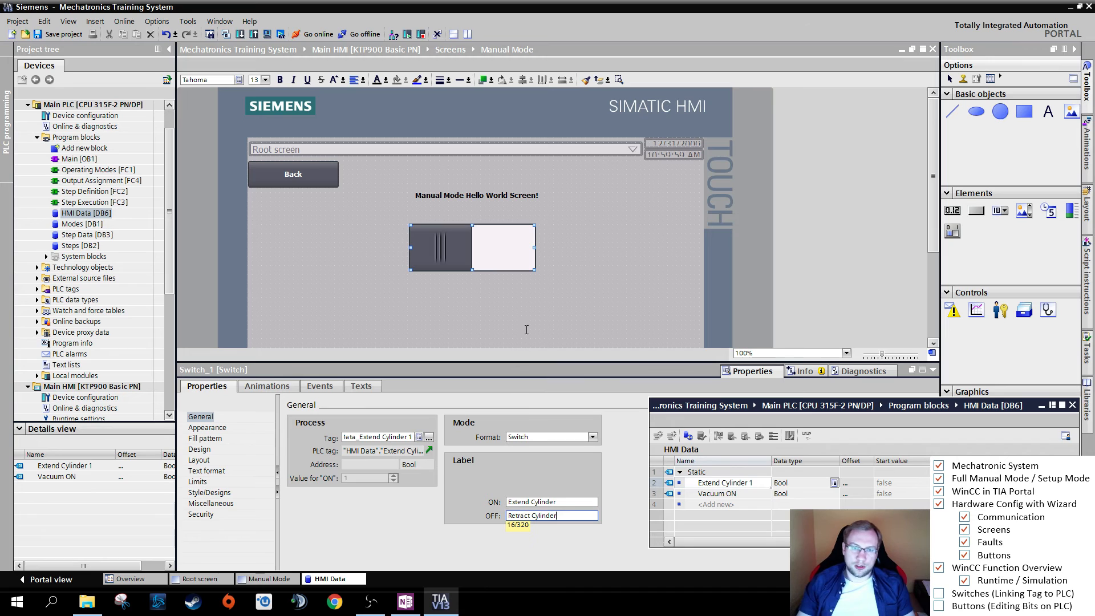
click(542, 277)
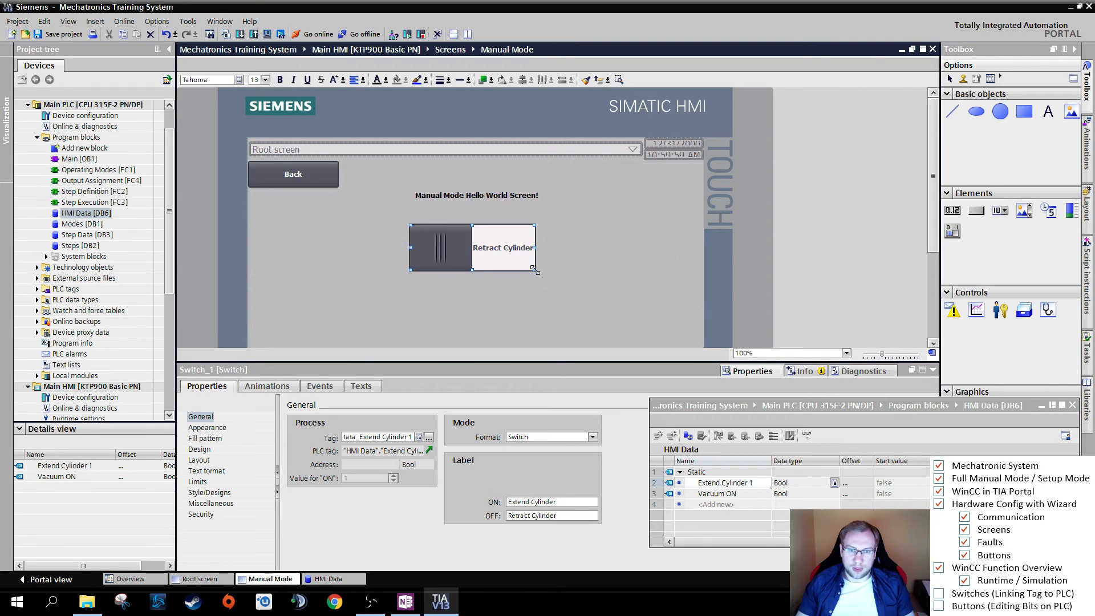
- Widen the switch on the Manual Mode screen so its full label fits, and view its available mode formats
drag(536, 270, 578, 262)
click(462, 293)
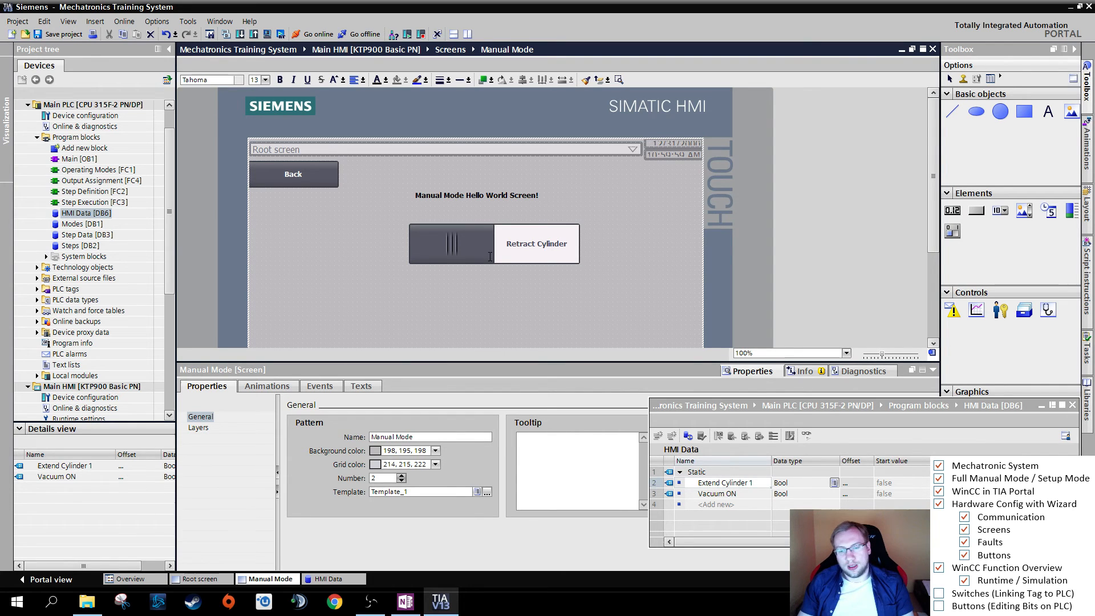
click(489, 257)
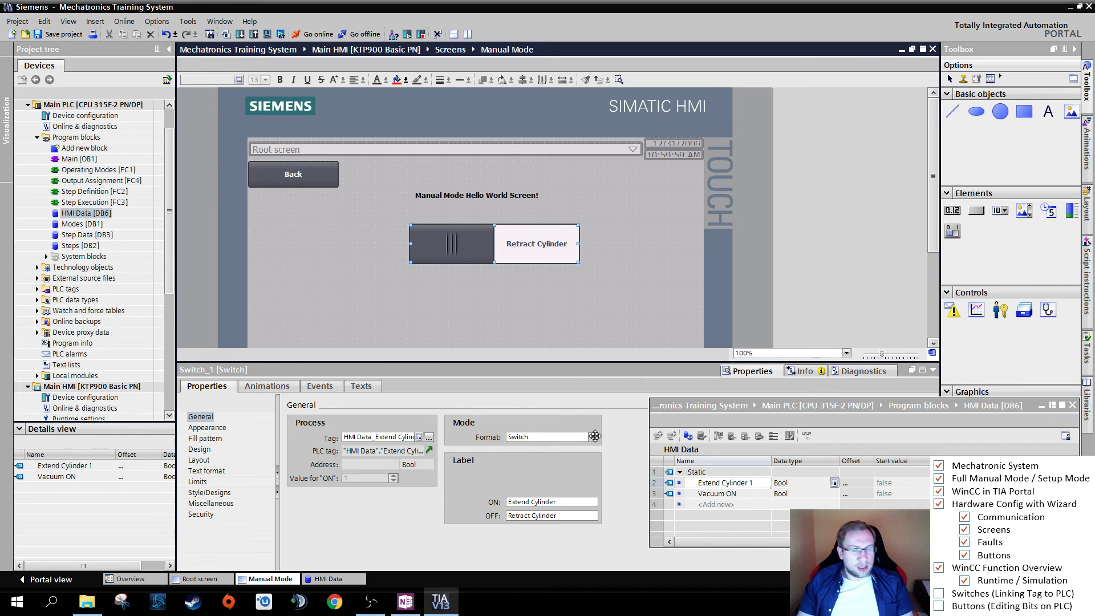
click(594, 437)
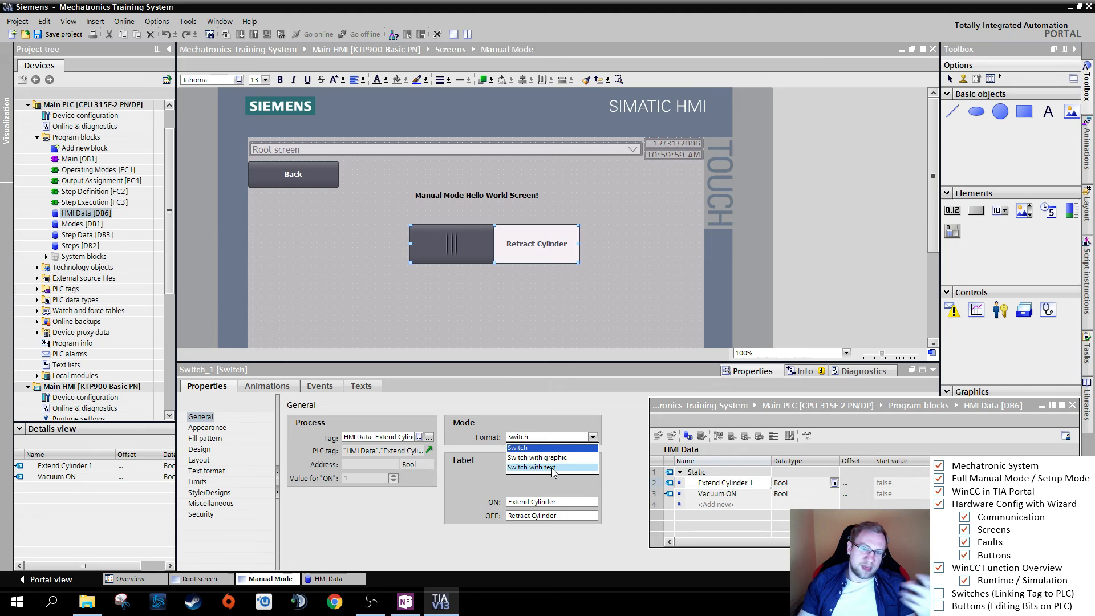
click(467, 425)
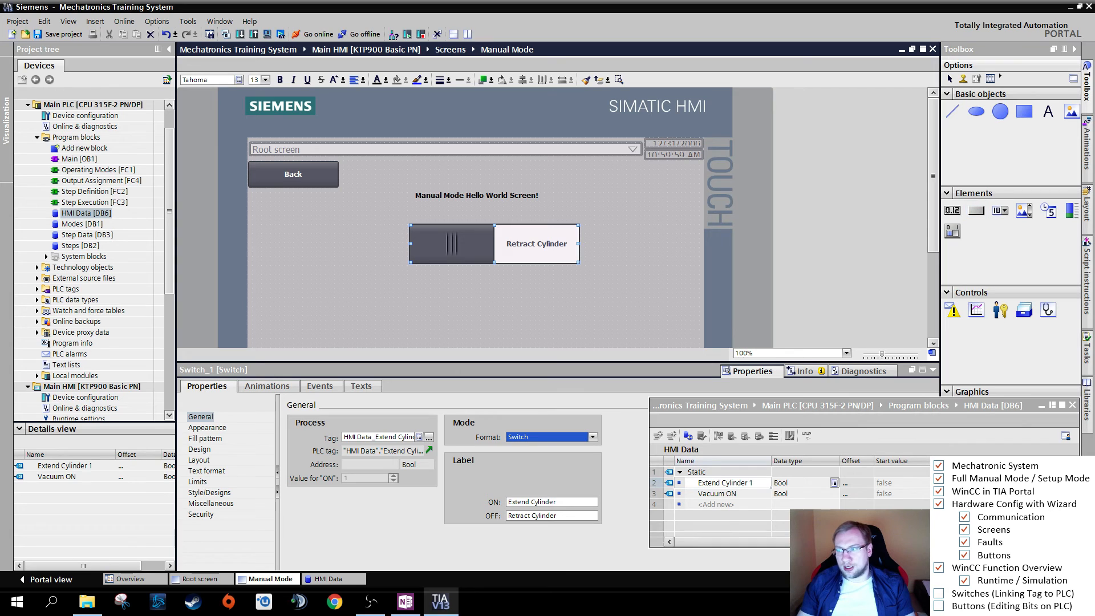
- Place a new default-size button on the Manual Mode screen, below the switch and slightly to its left
click(977, 213)
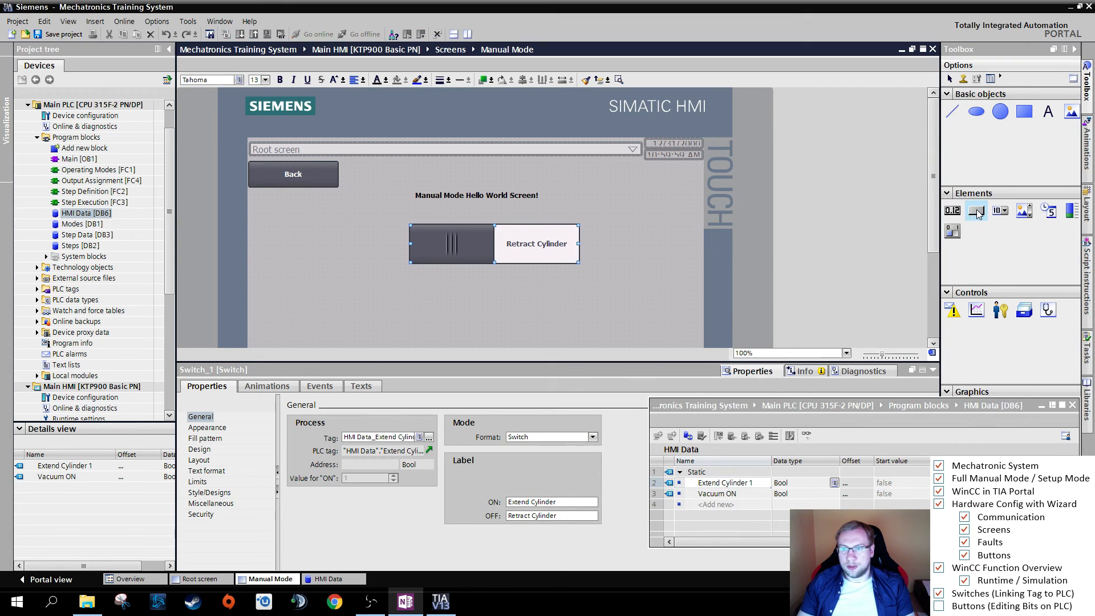
click(978, 212)
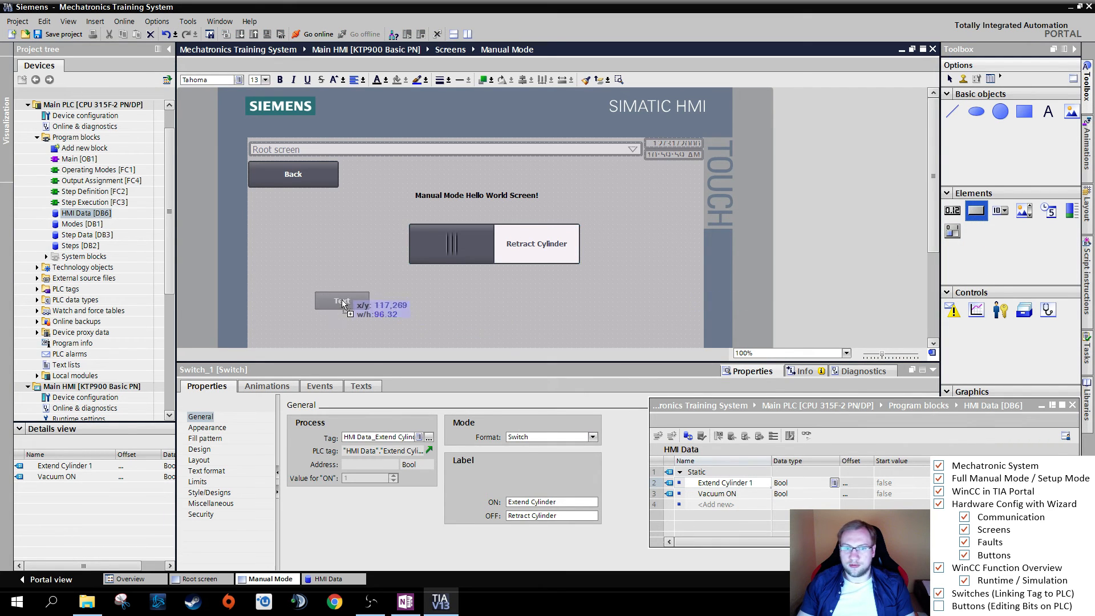
click(400, 293)
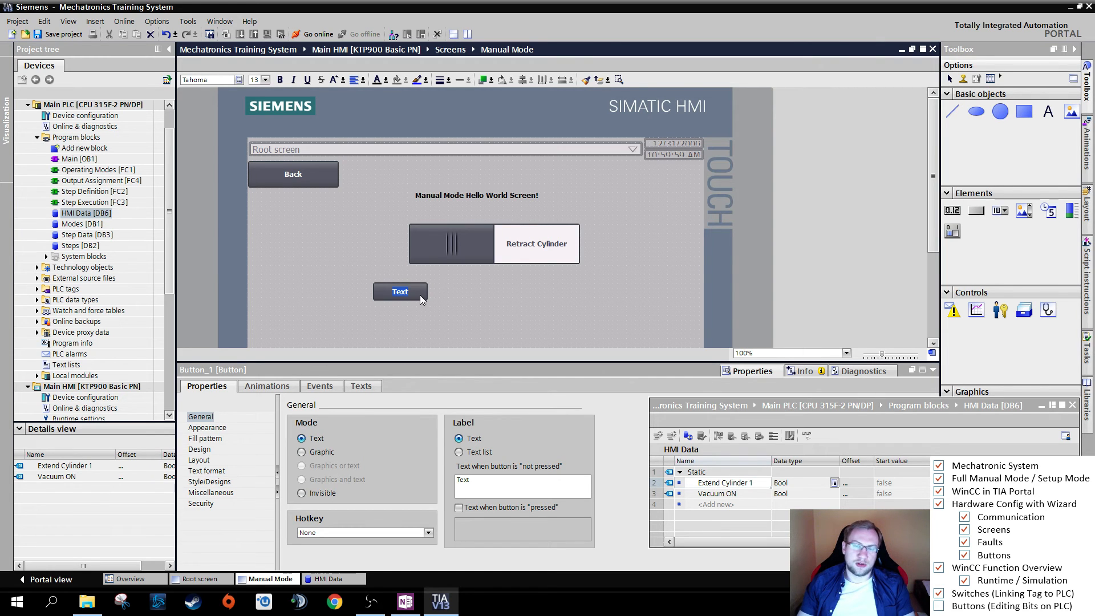
click(417, 293)
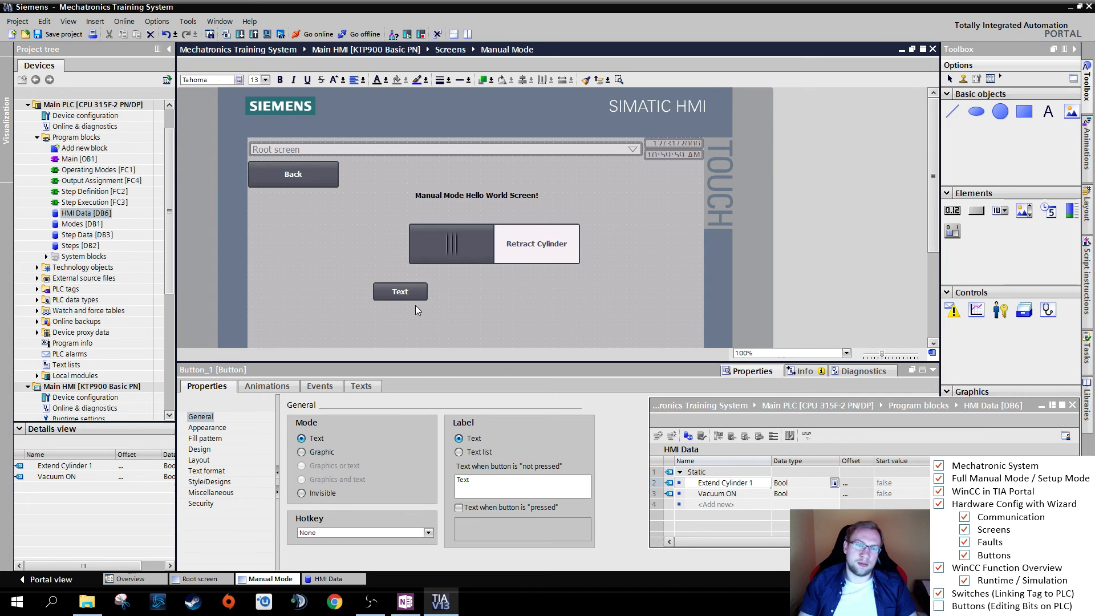
- Set the new button's not-pressed text to "Extend Cylinder"
click(483, 486)
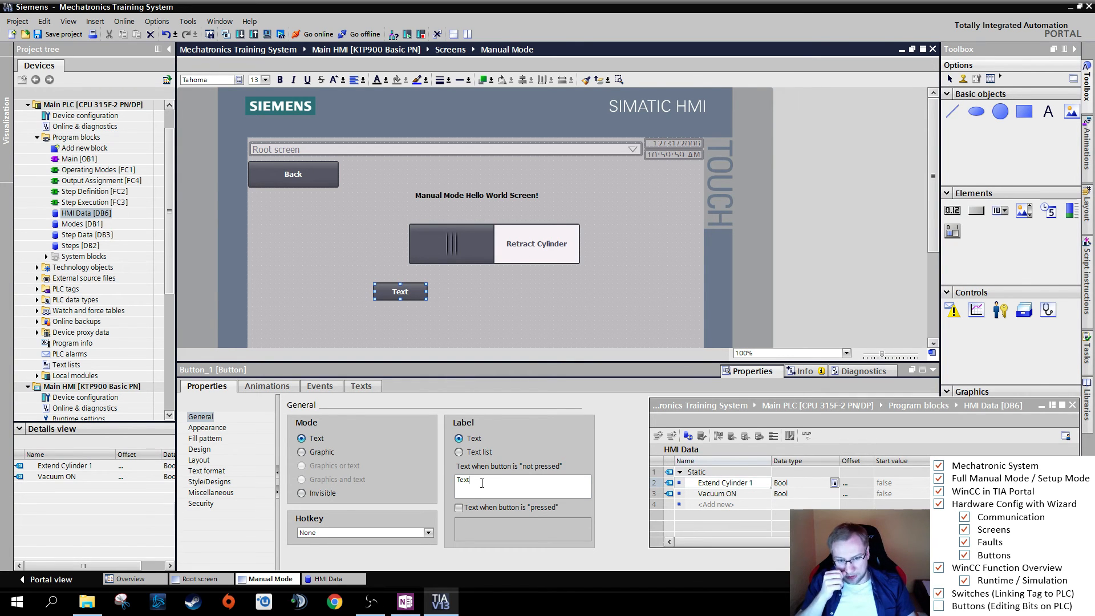
double_click(482, 483)
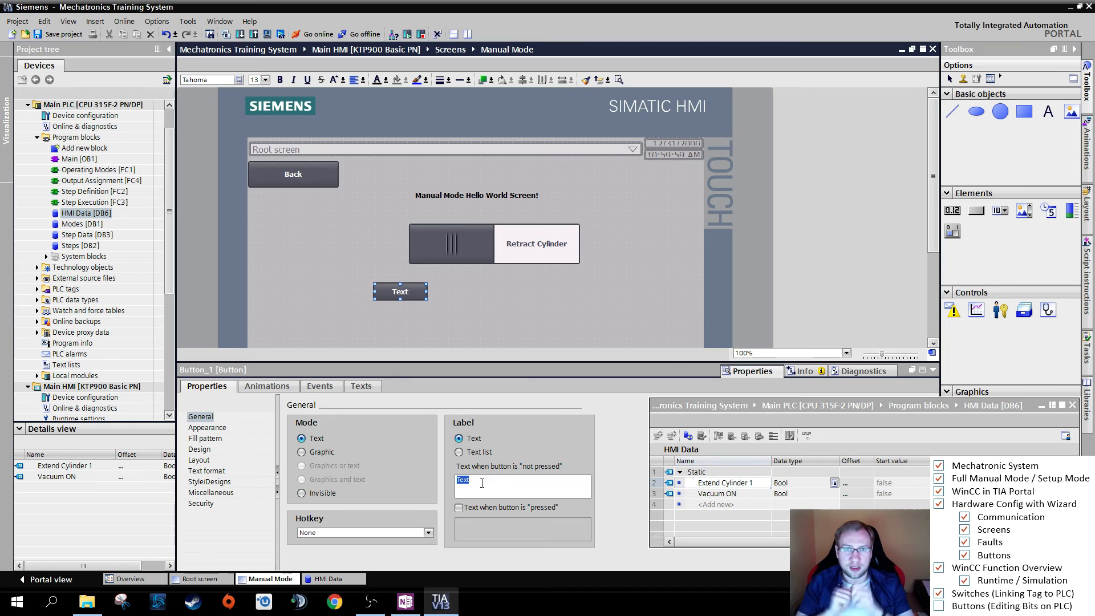
text(Extend Cylinder)
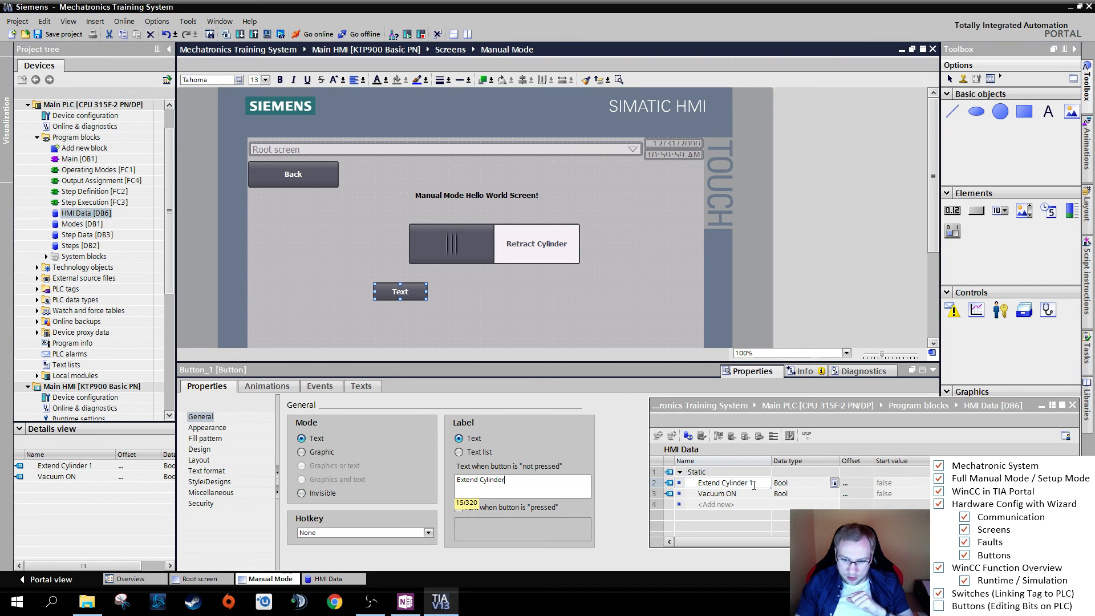
- Enlarge the new button below the switch so that its whole label fits inside
click(269, 386)
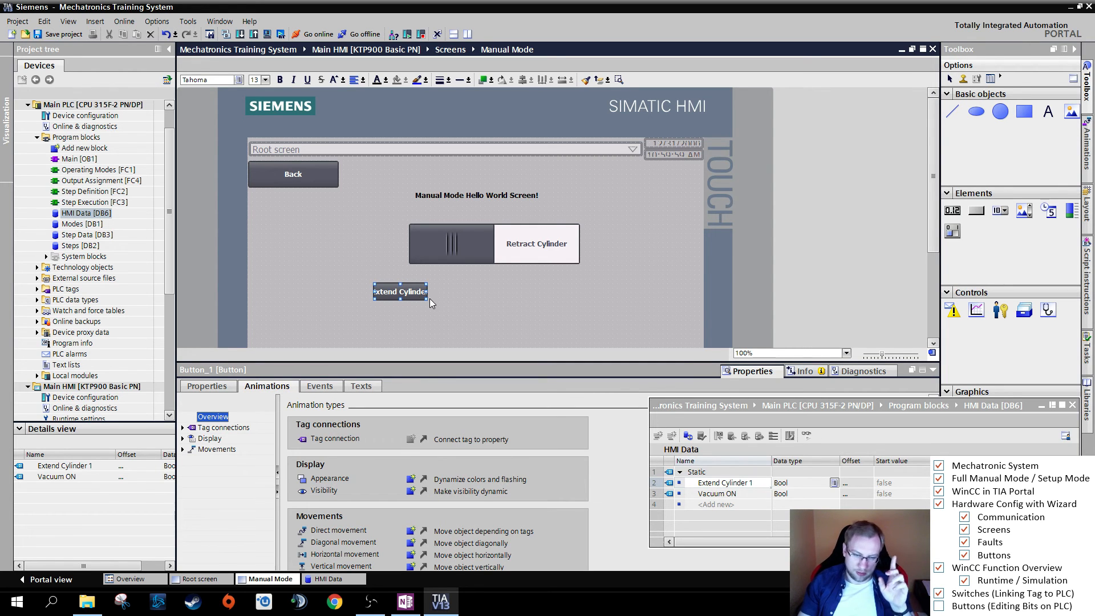
drag(427, 300, 440, 310)
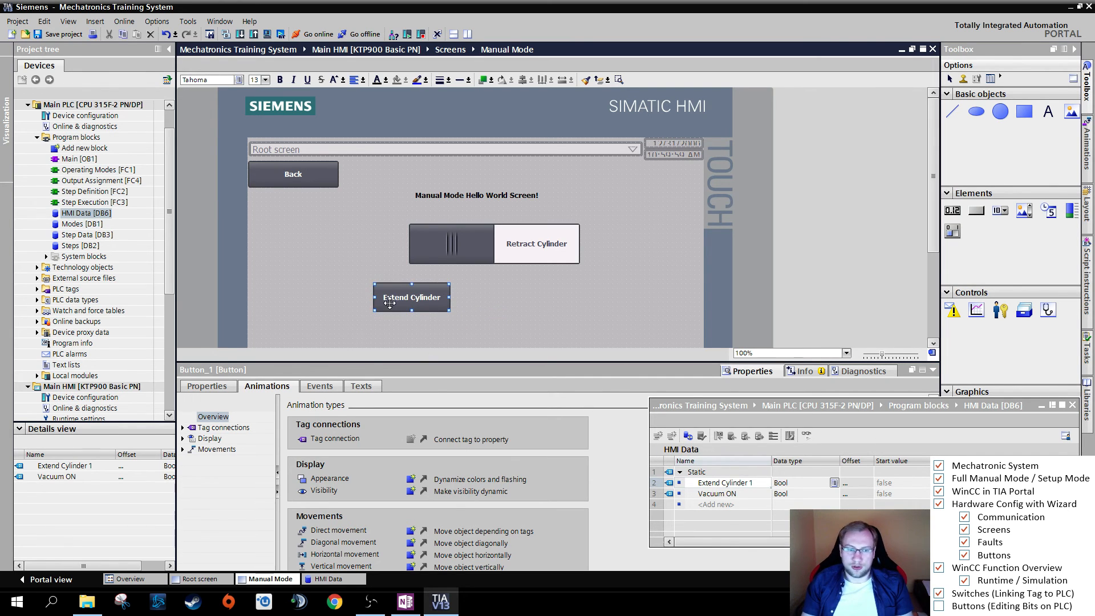
- Assign the SetBit system function from the Edit bits group to the Click event of the button below the switch
click(320, 386)
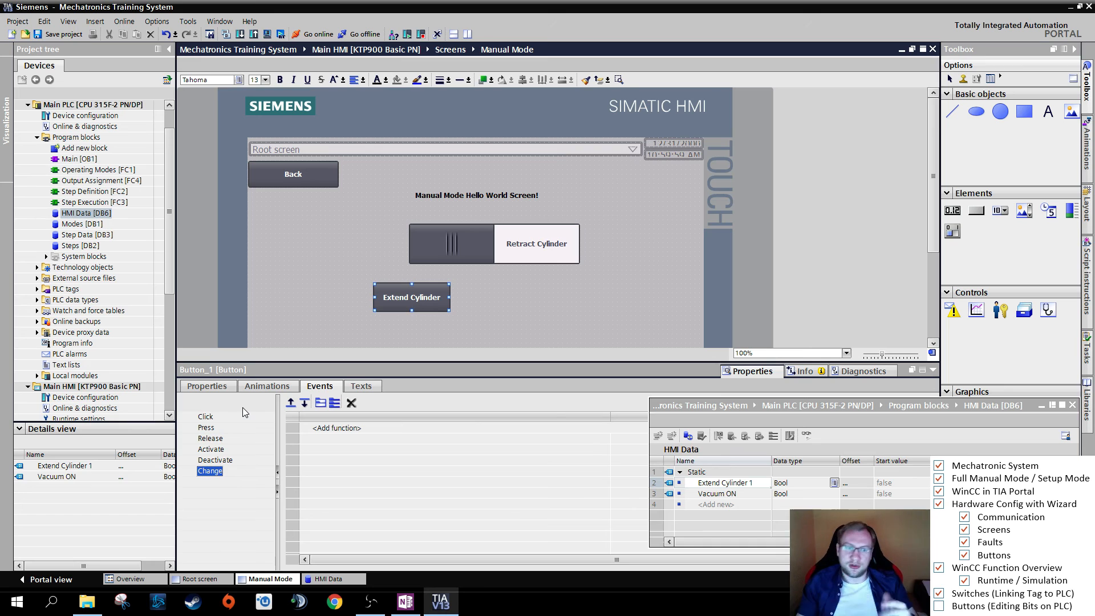
click(205, 416)
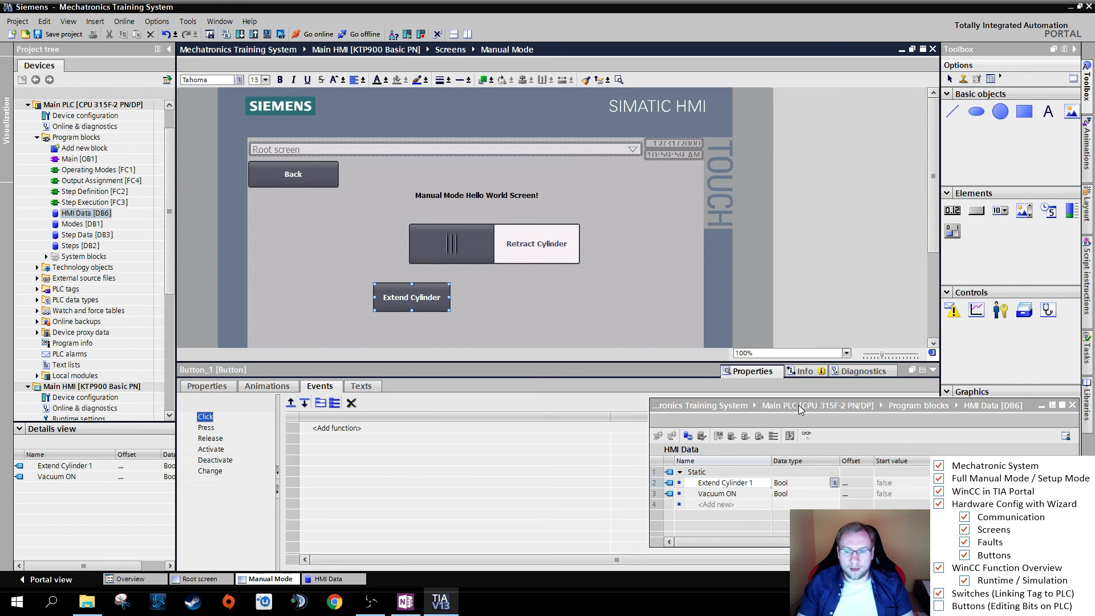
drag(800, 409, 801, 450)
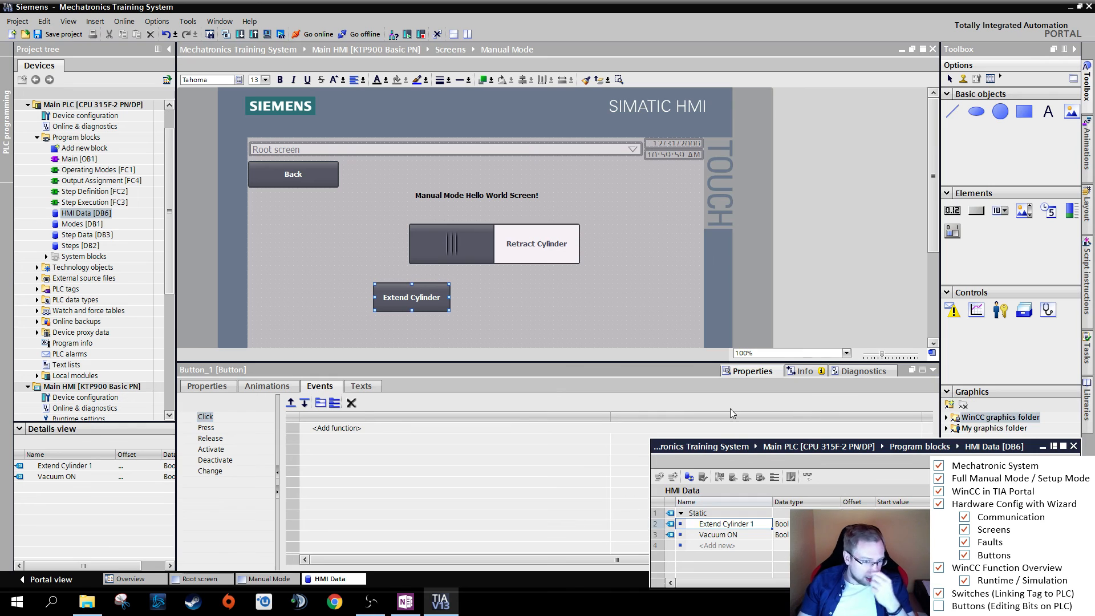
click(205, 417)
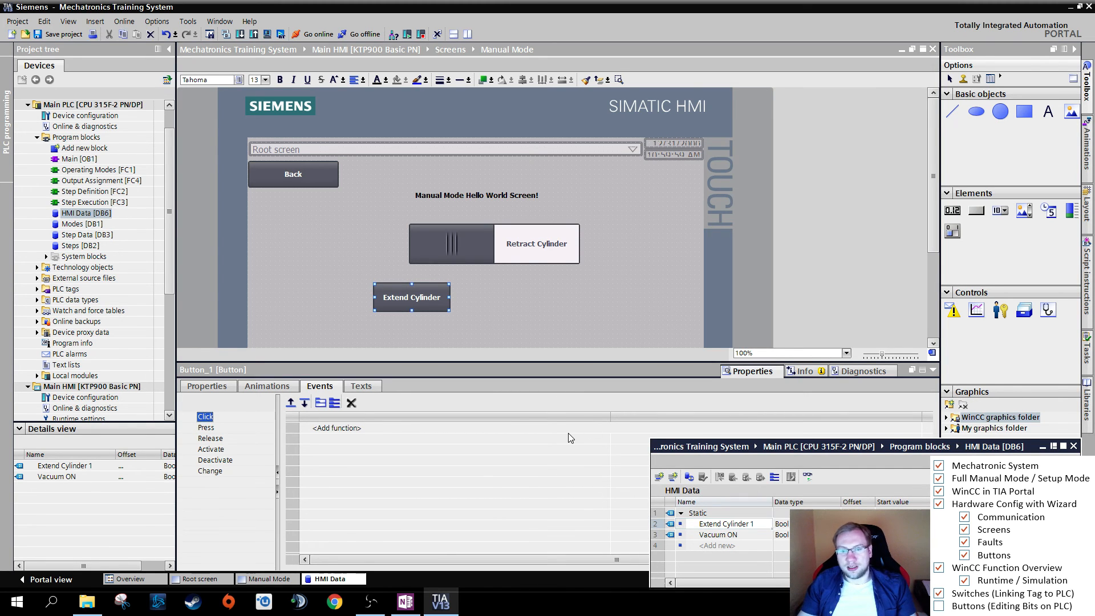
click(918, 429)
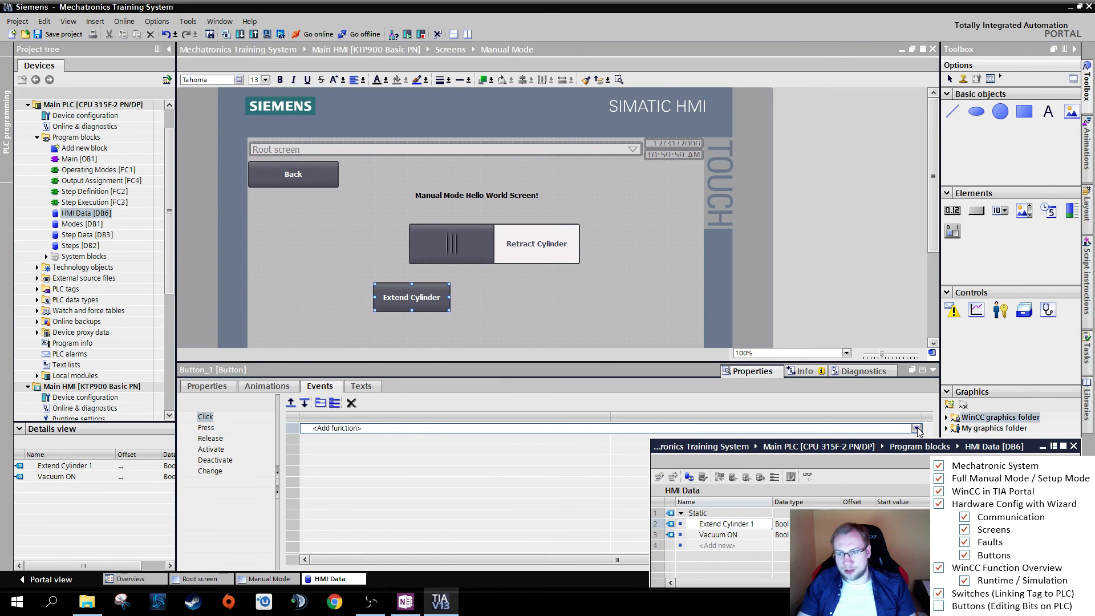
click(918, 429)
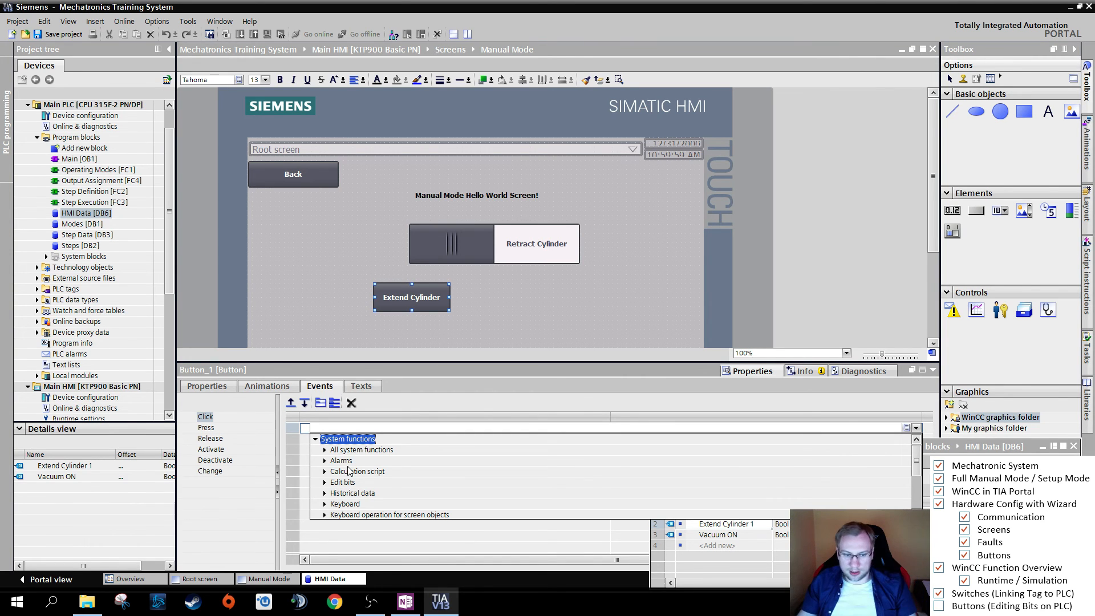
click(350, 471)
scroll(352, 476, down, 2)
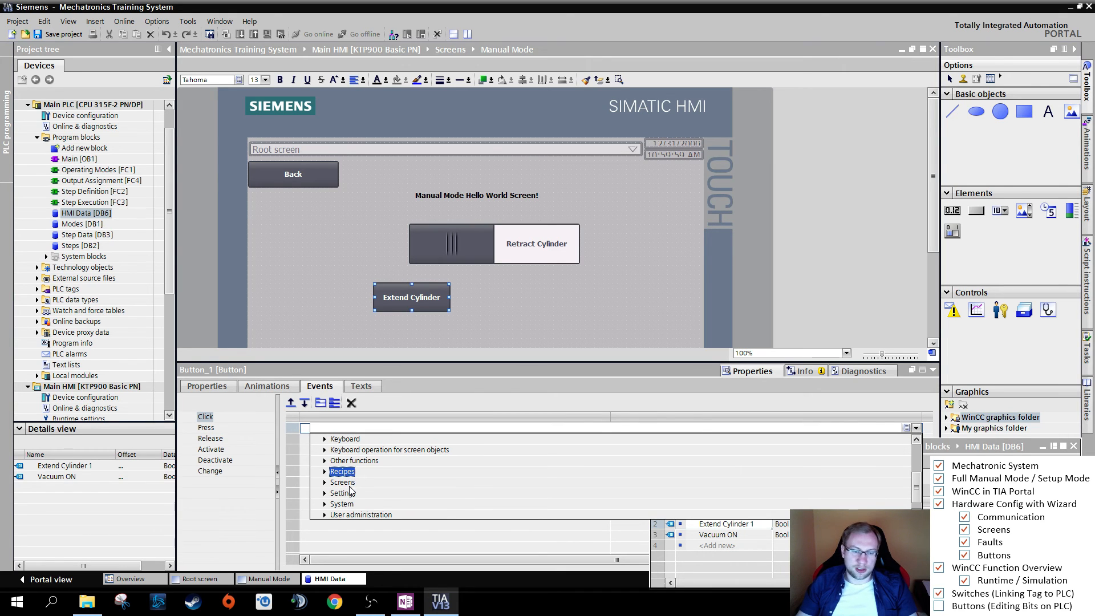
click(351, 483)
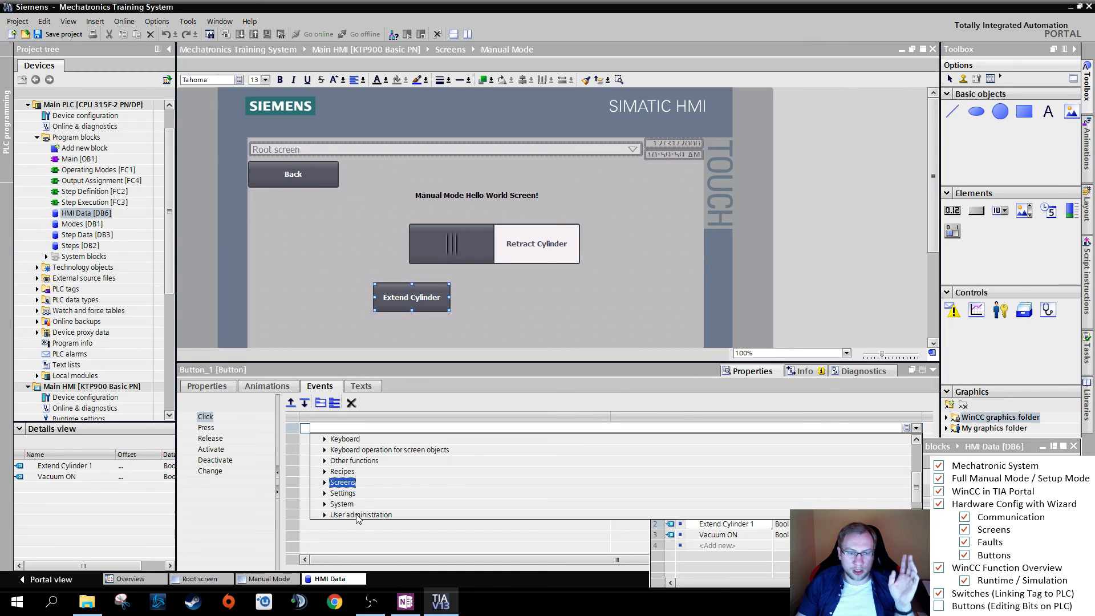
scroll(354, 507, up, 2)
click(344, 483)
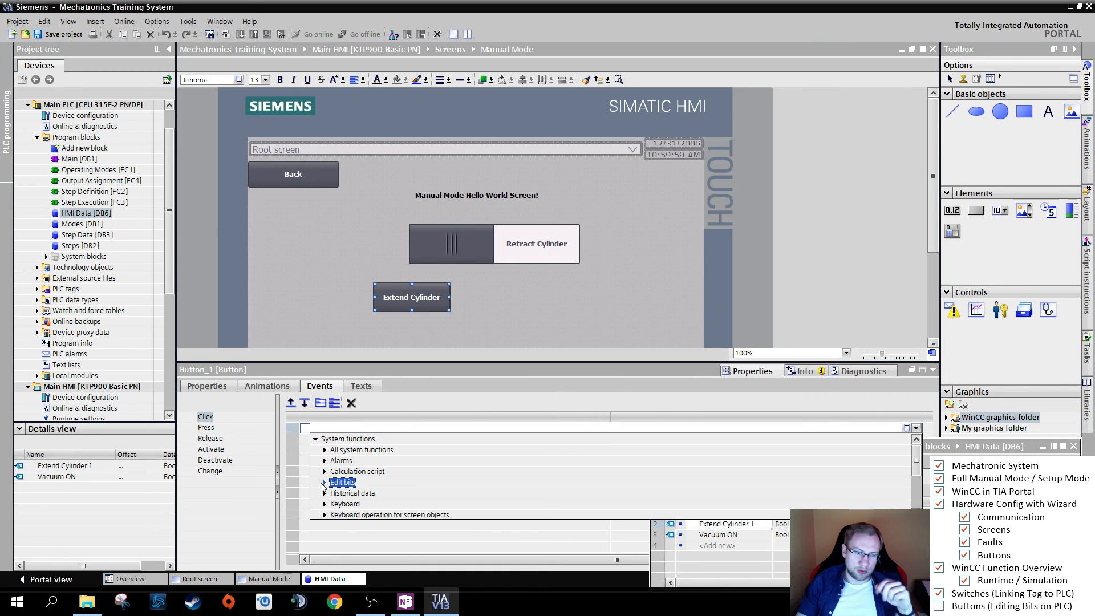
click(324, 483)
click(354, 493)
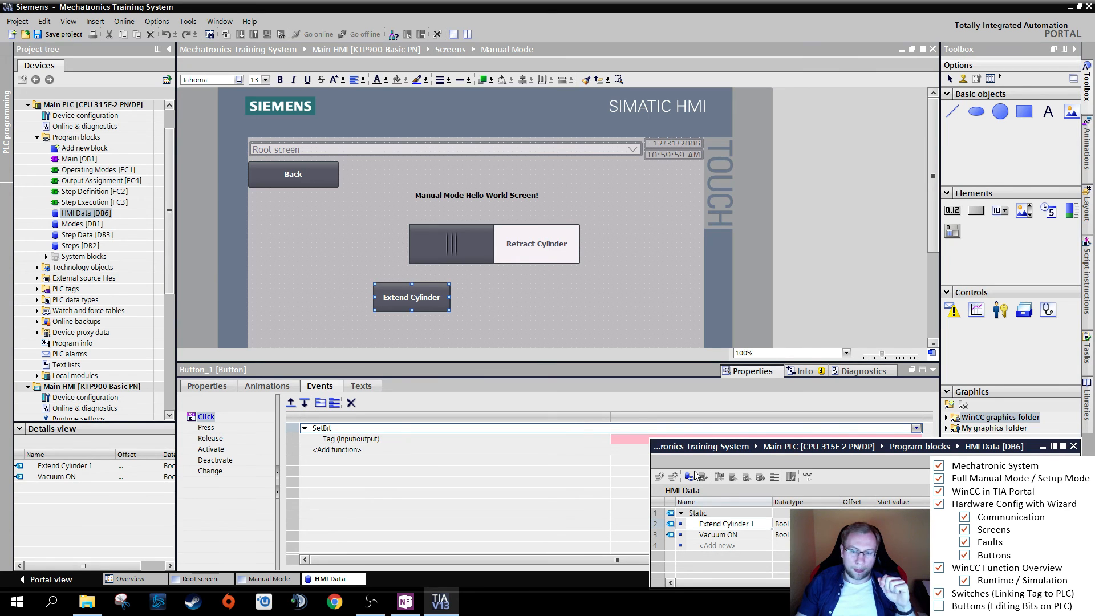
- Move the HMI Data window clear of the SetBit tag field and select the "Vacuum ON" variable
click(722, 527)
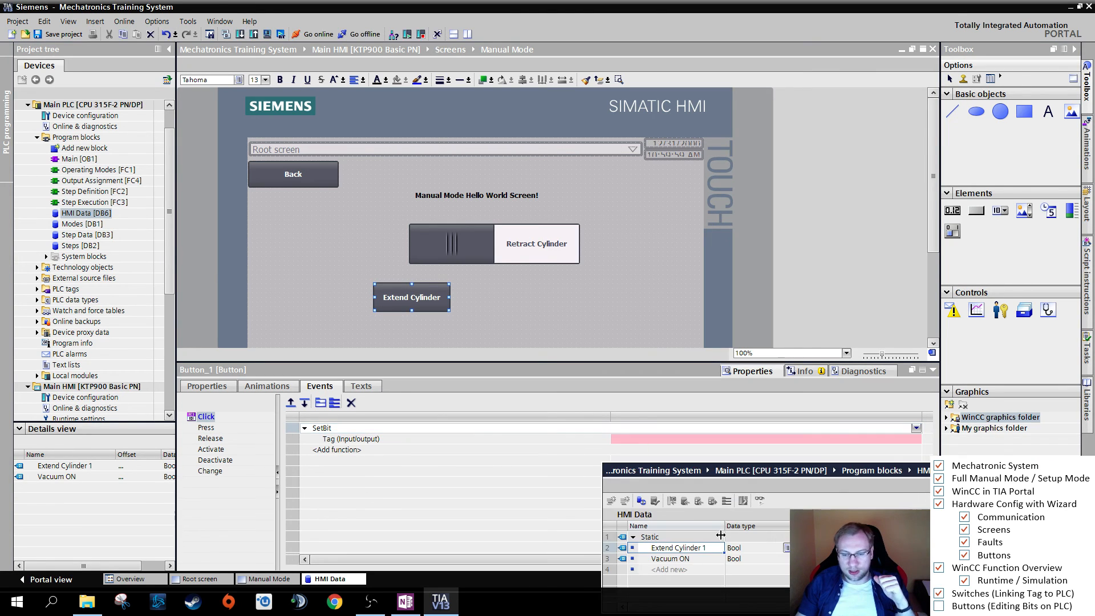
click(692, 559)
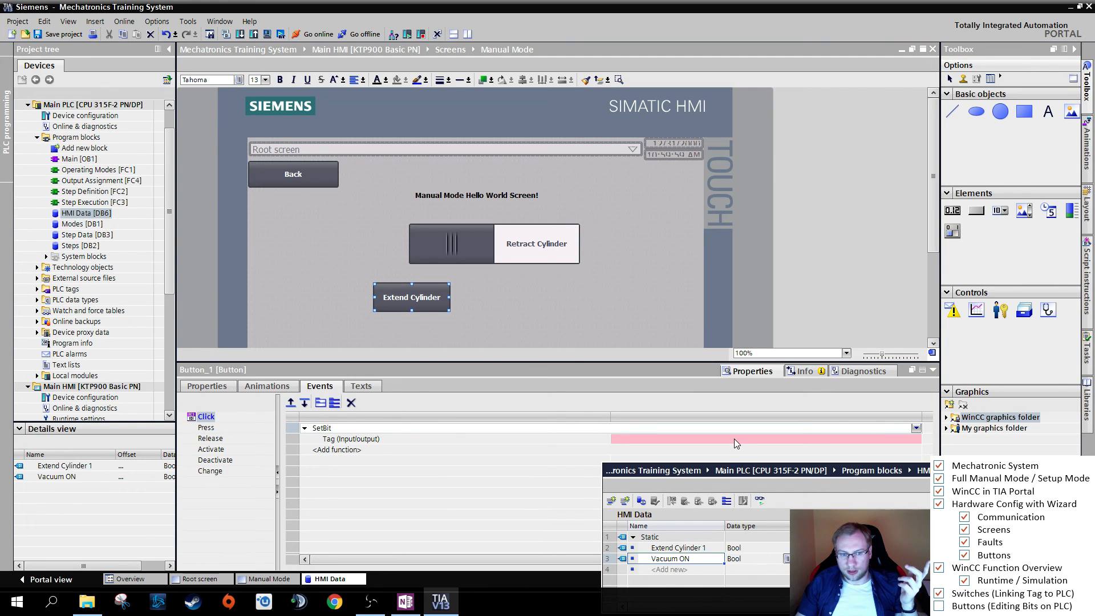
drag(734, 439, 734, 440)
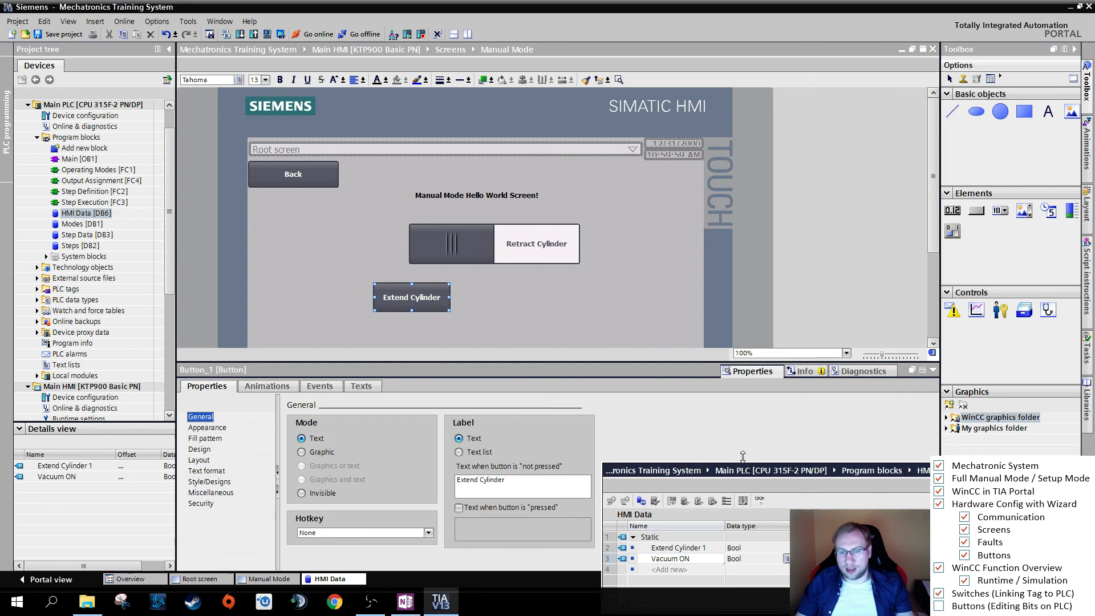
- Change the not-pressed text of the button below the switch to "Vacuum ON"
click(208, 387)
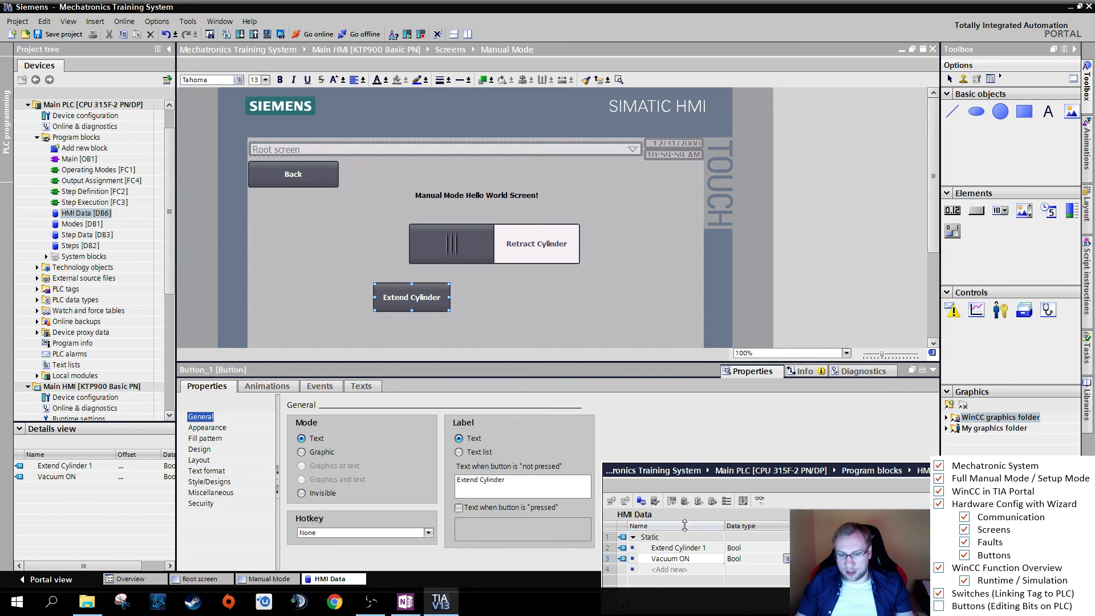
click(517, 479)
double_click(518, 479)
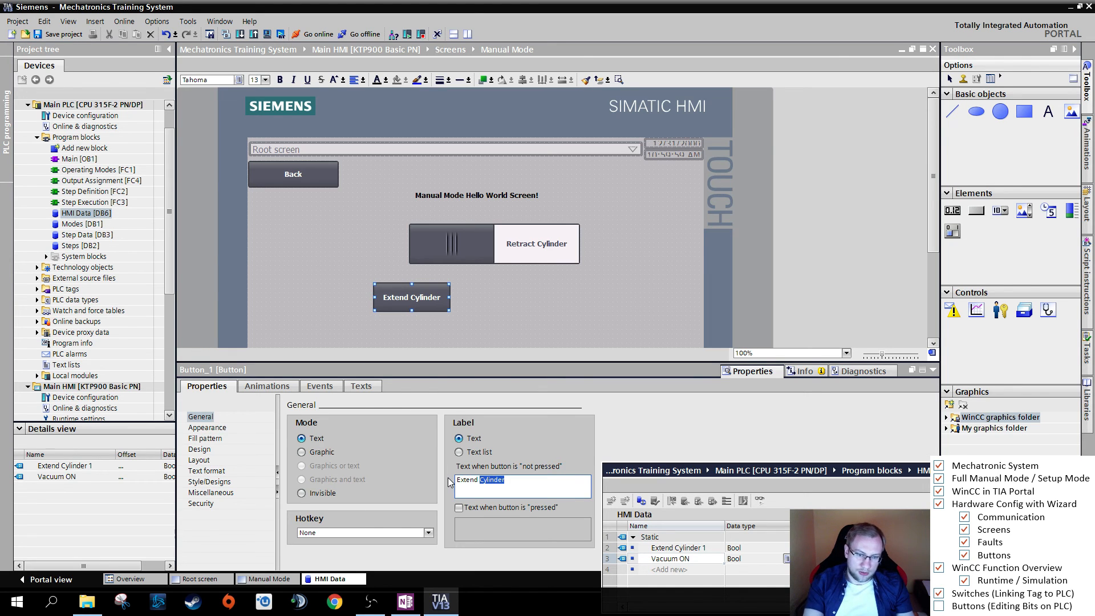
key(ctrl+a)
text(Vacuu)
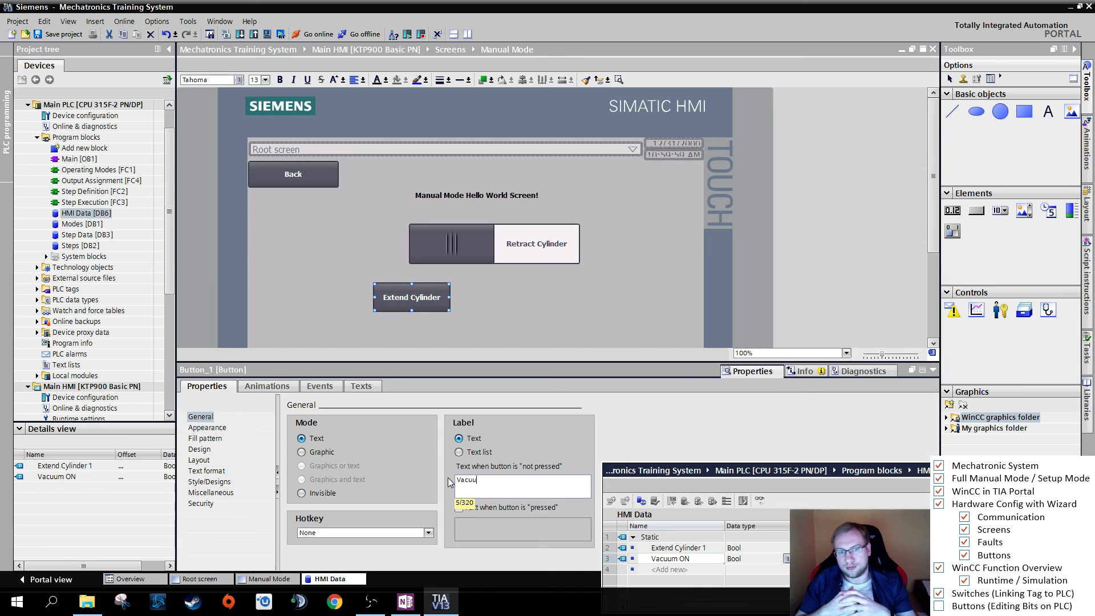
text(m ON)
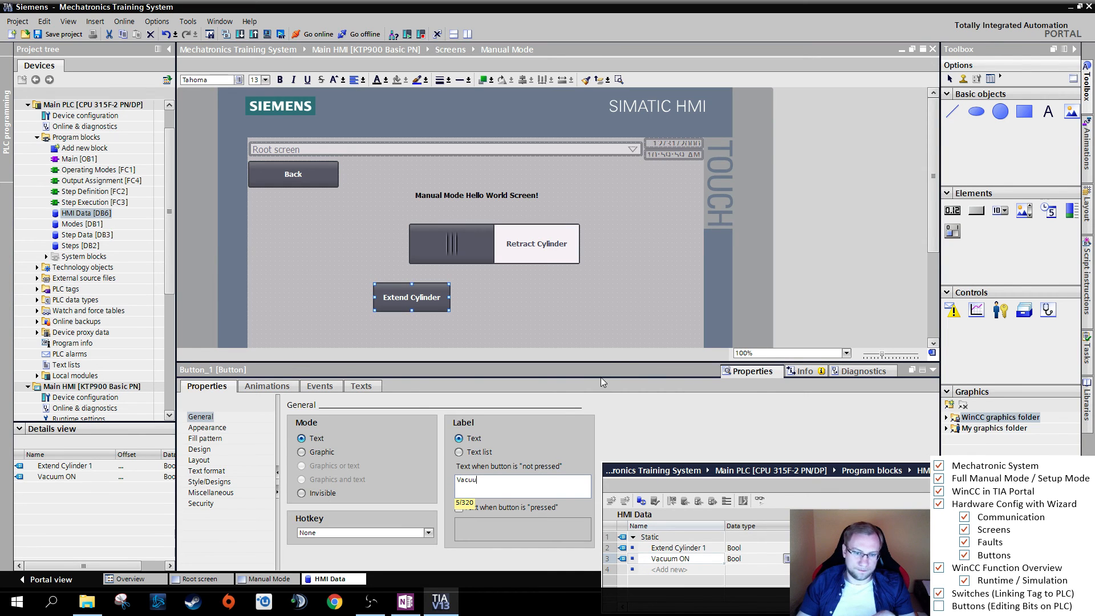
click(614, 297)
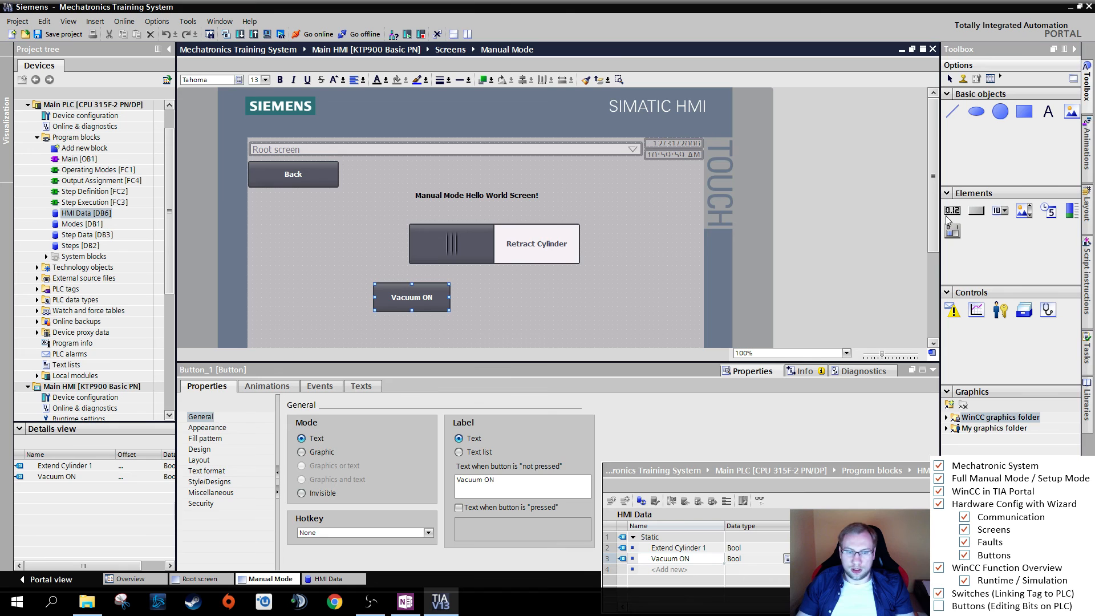
- Draw a second button to the right of the Vacuum ON button, enlarge it to a similar size and label it "Vacuum OFF"
click(979, 212)
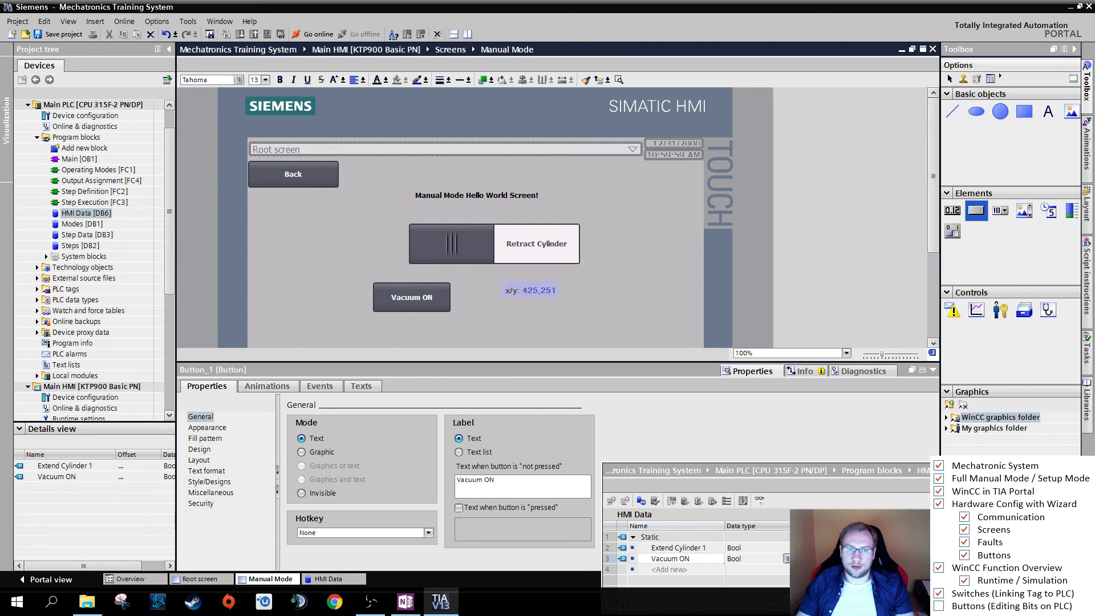
drag(490, 280, 531, 303)
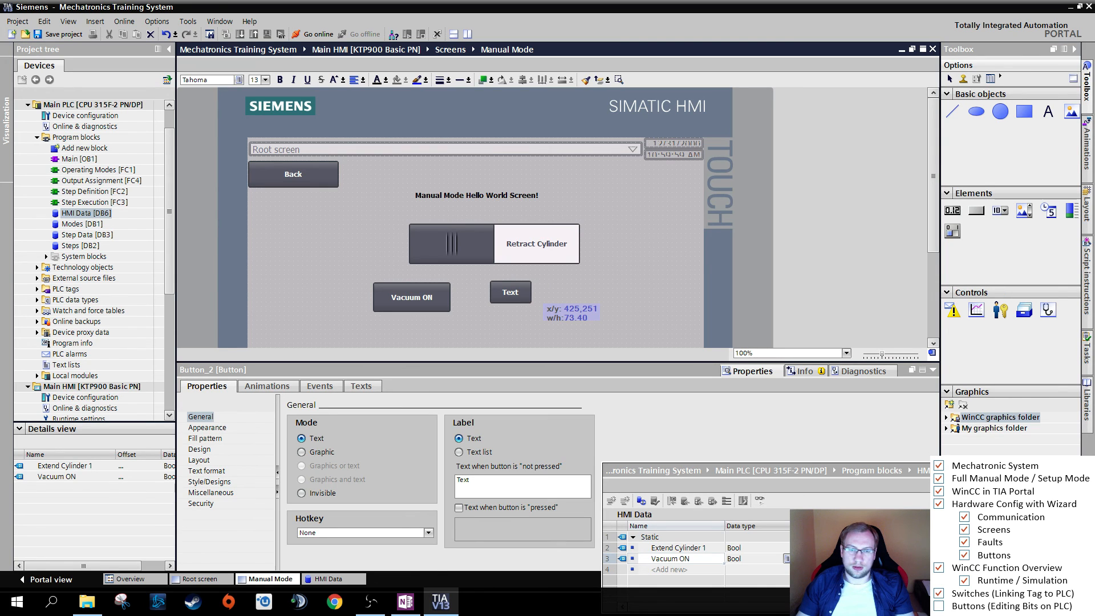
drag(532, 304, 569, 310)
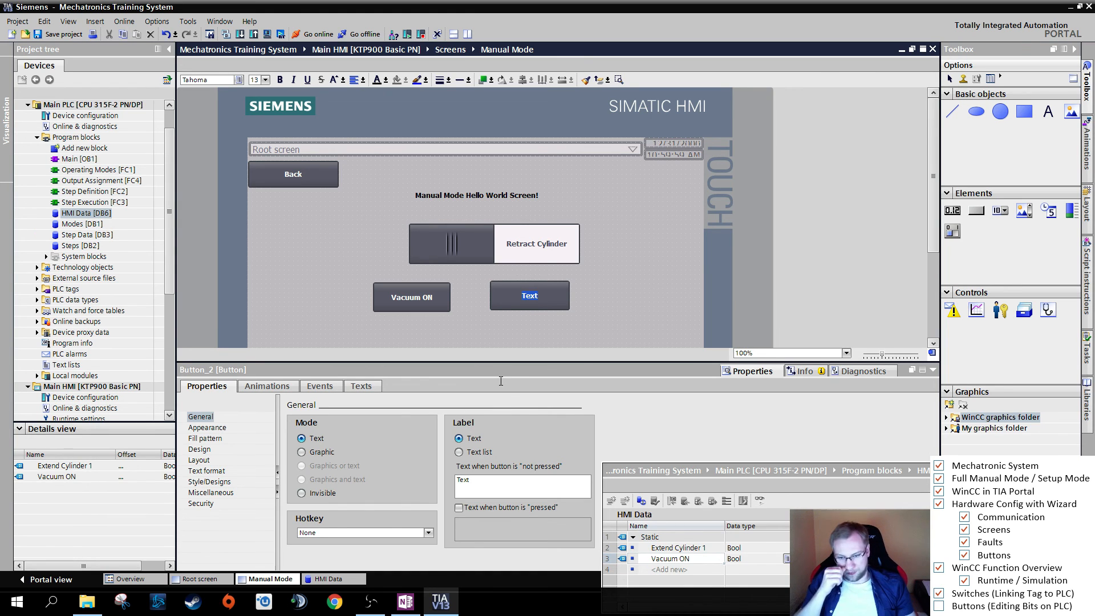
text(Vacuum OFF)
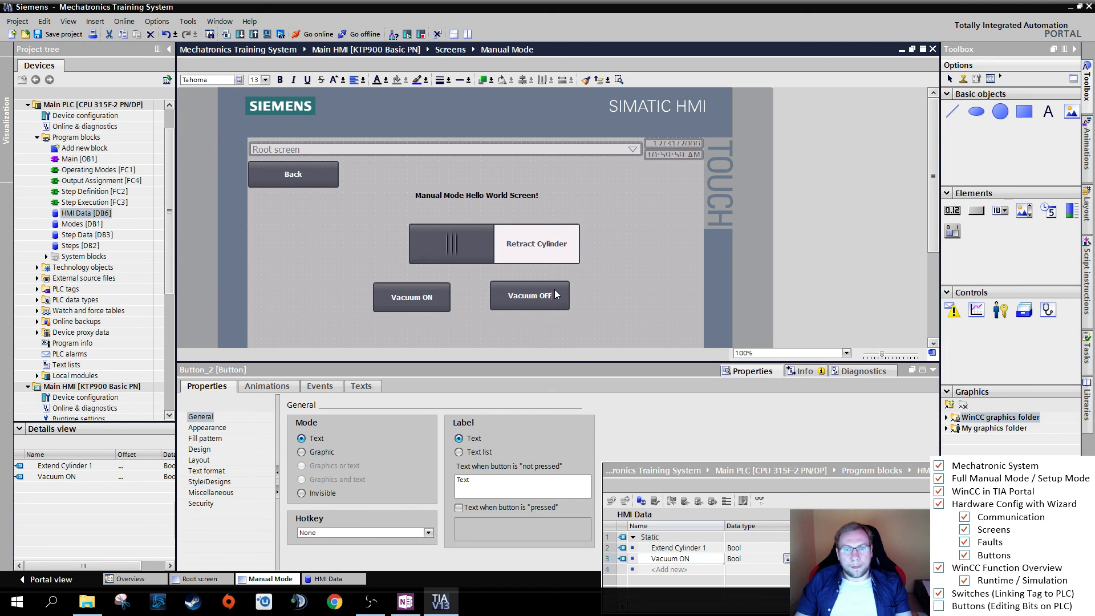
- Assign the ResetBit system function from the Edit bits group to the Click event of the Vacuum OFF button
click(550, 293)
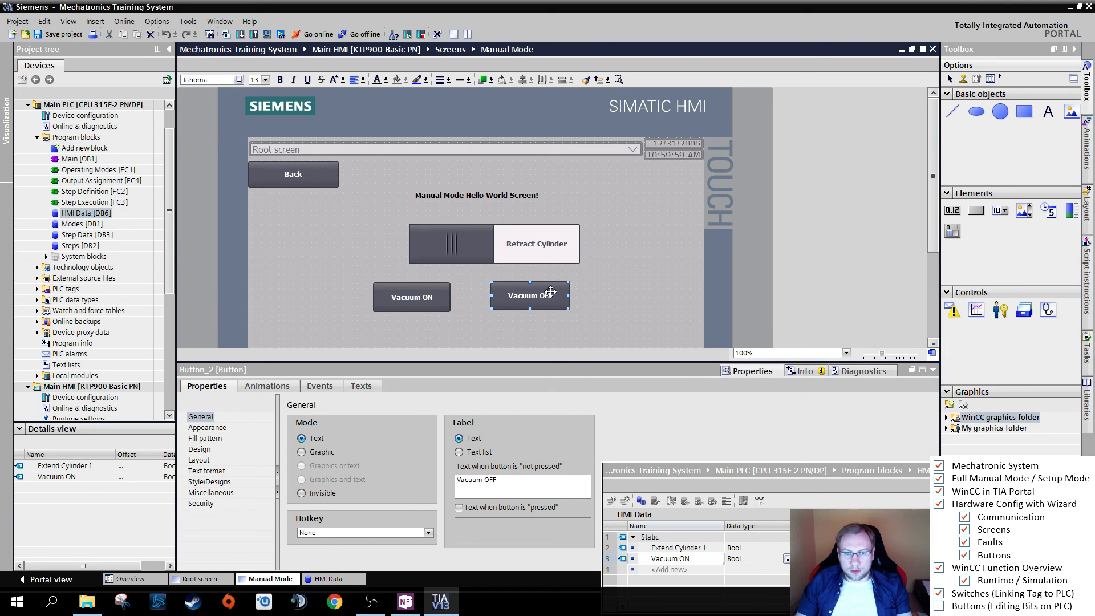
click(326, 388)
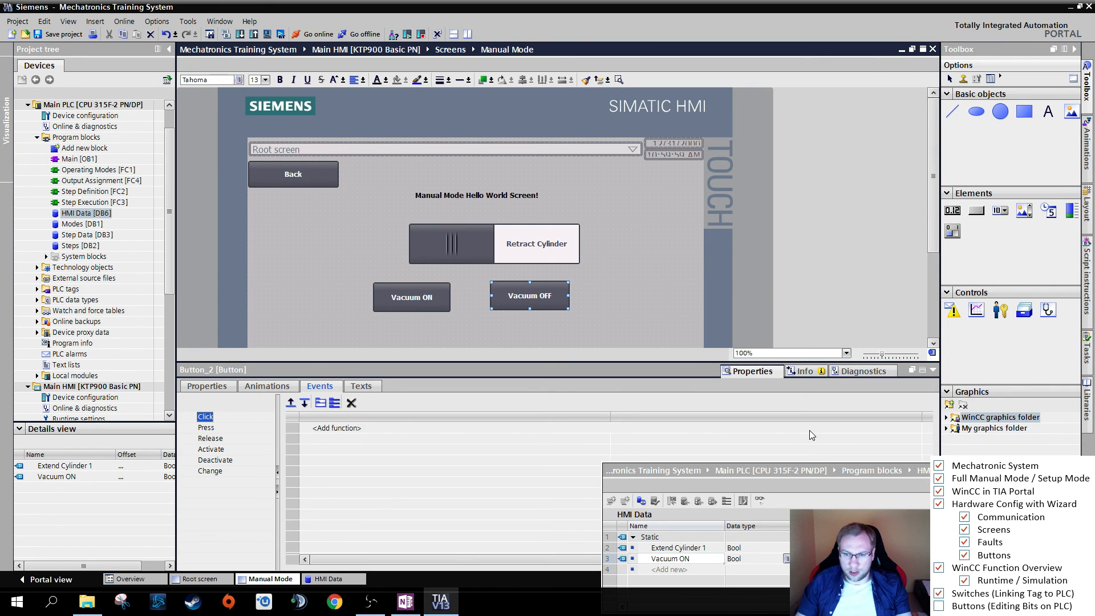
click(919, 429)
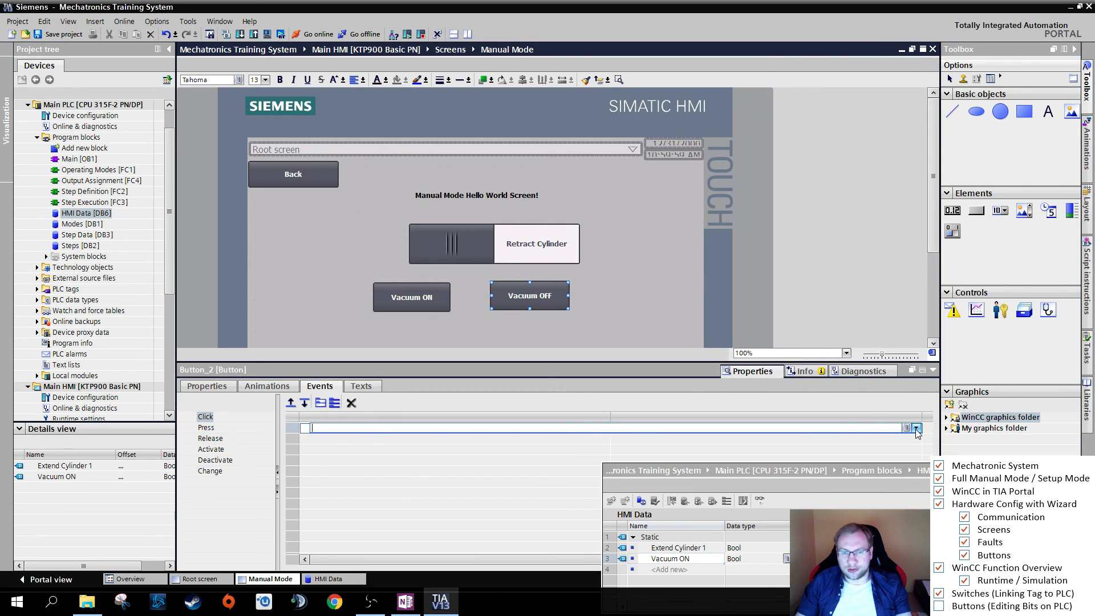
click(917, 429)
click(357, 508)
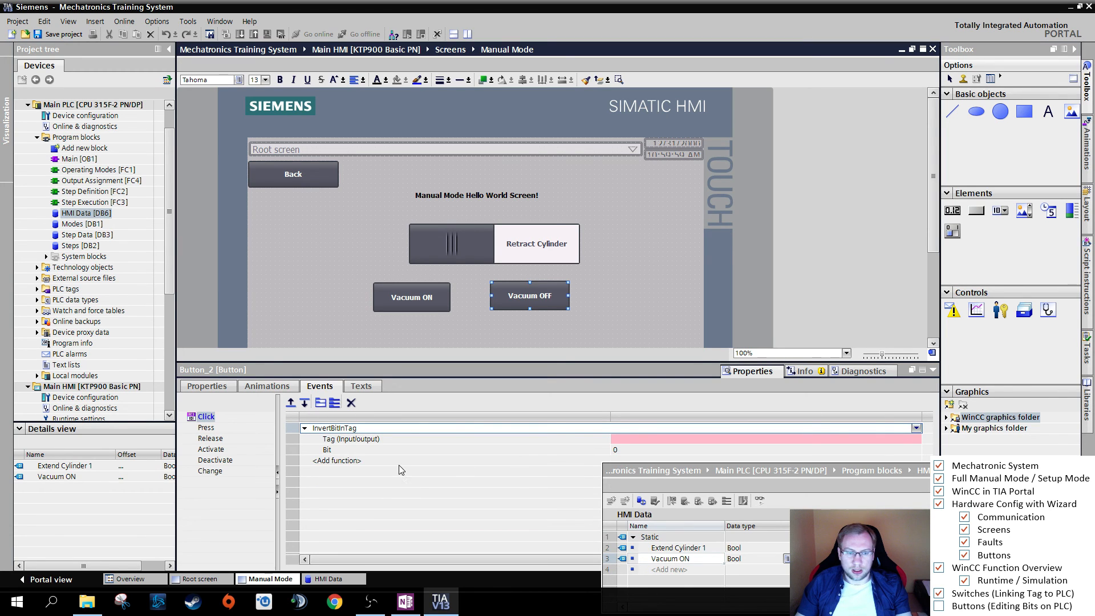
click(917, 429)
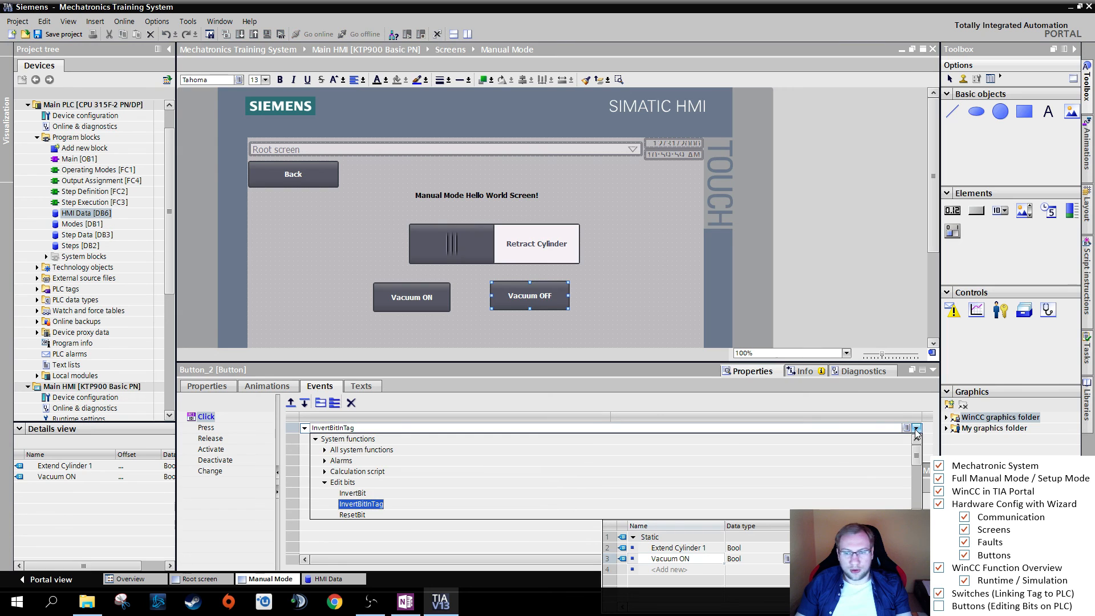
click(346, 514)
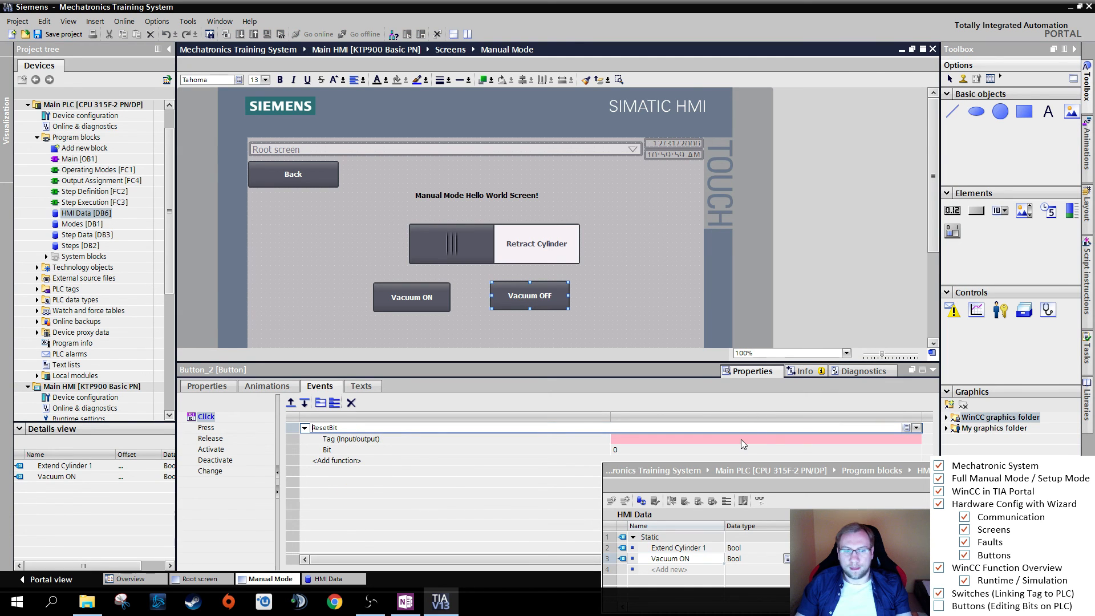
- Try to link the HMI Data variable "Vacuum ON" directly to ResetBit's Tag (Input/output) field, and open the field's tag selection
click(388, 443)
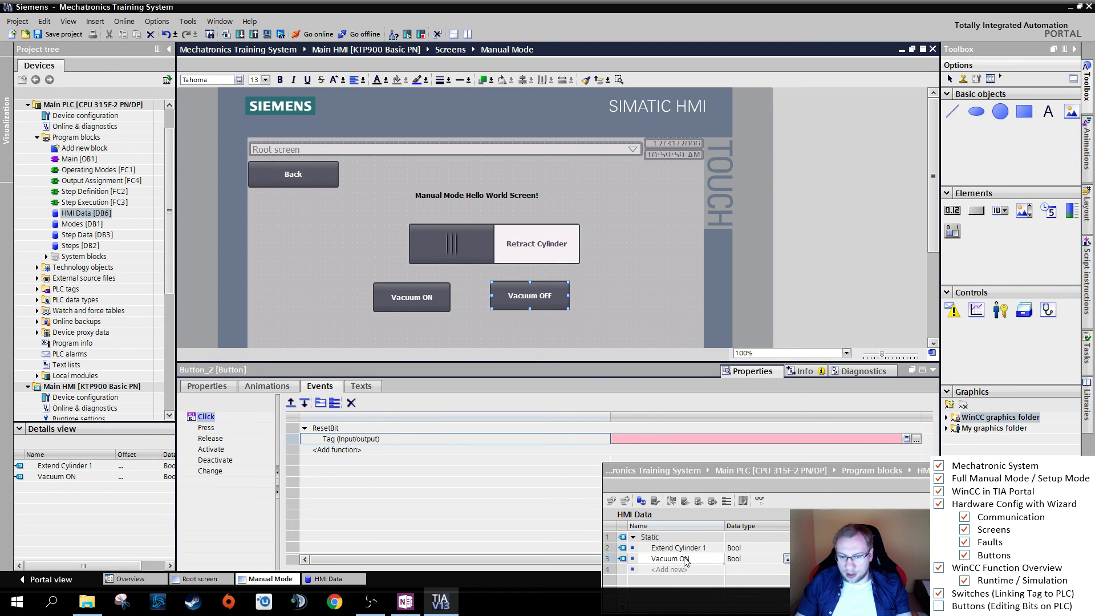
drag(670, 562, 614, 441)
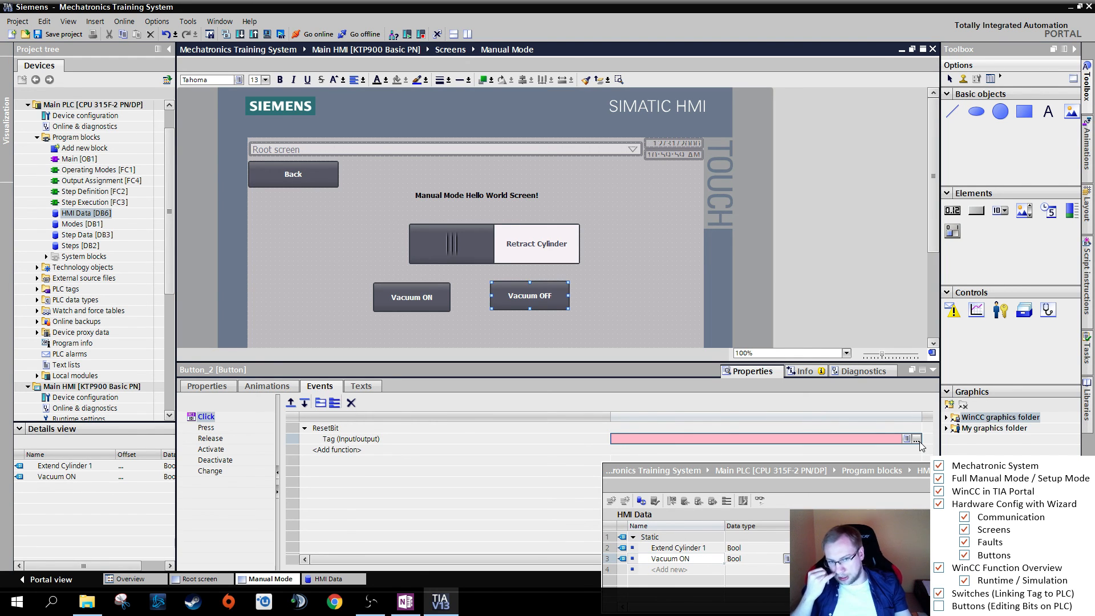
click(917, 440)
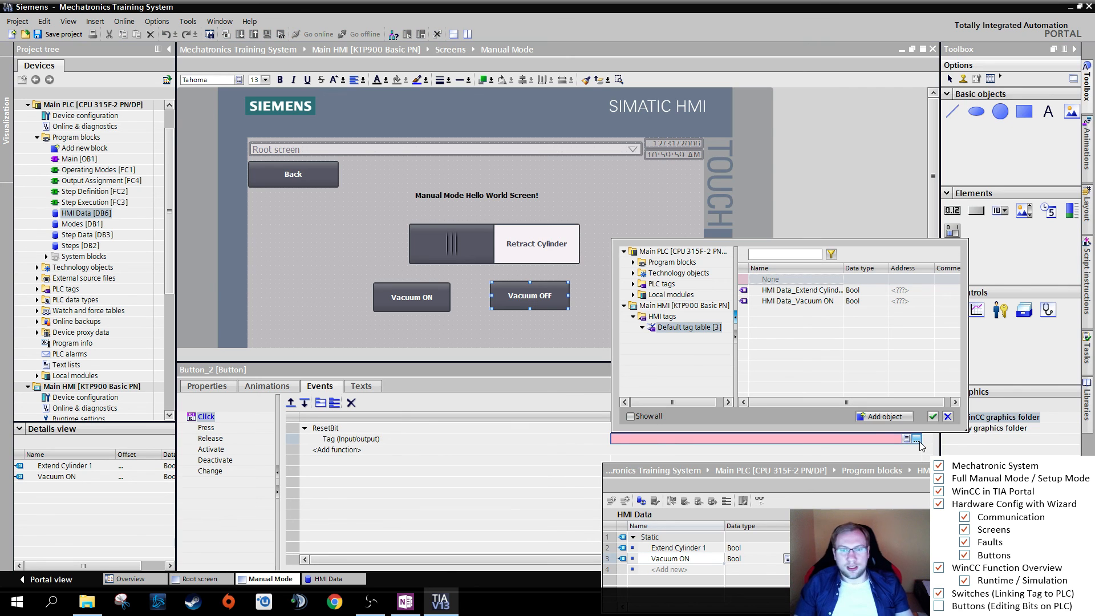
- Examine the Main PLC and Main HMI branches of the tag selection, including the Default tag table's HMI Data_Vacuum ON tag
click(624, 306)
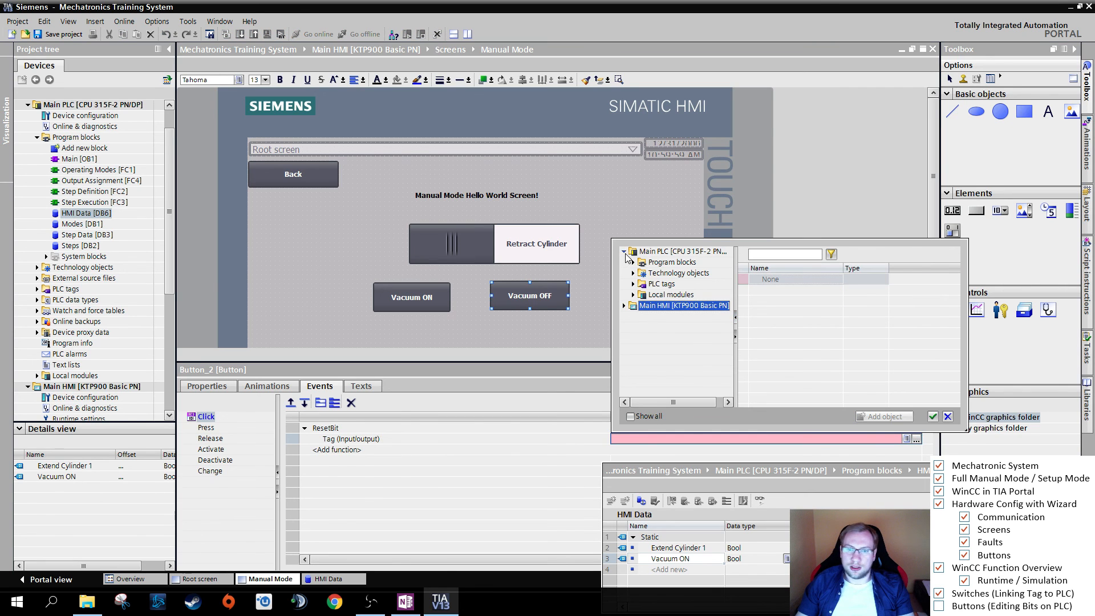
click(625, 252)
click(675, 253)
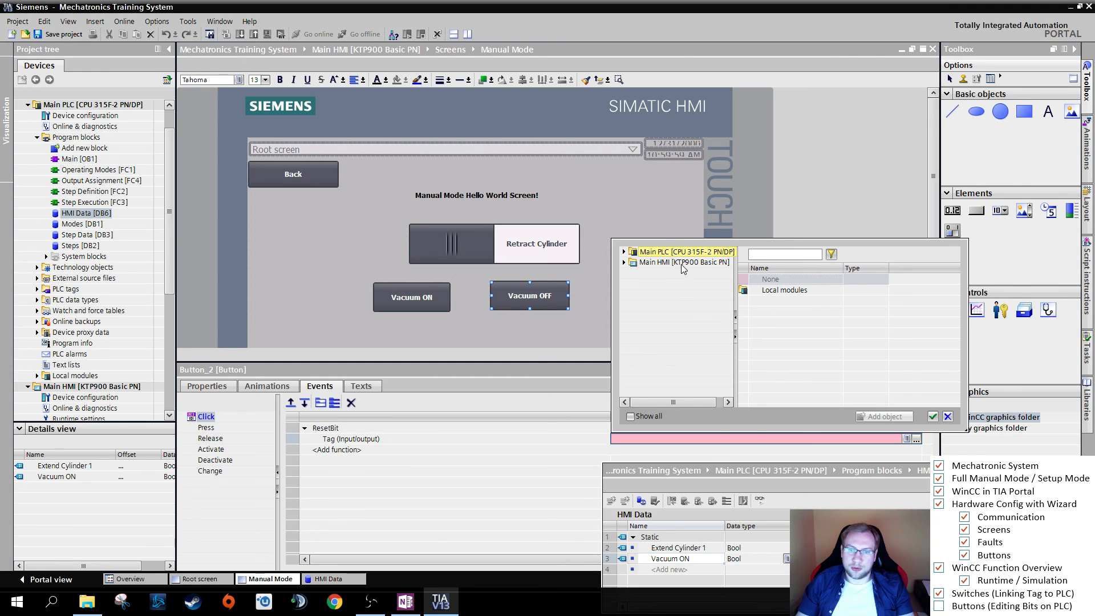
click(624, 263)
click(624, 252)
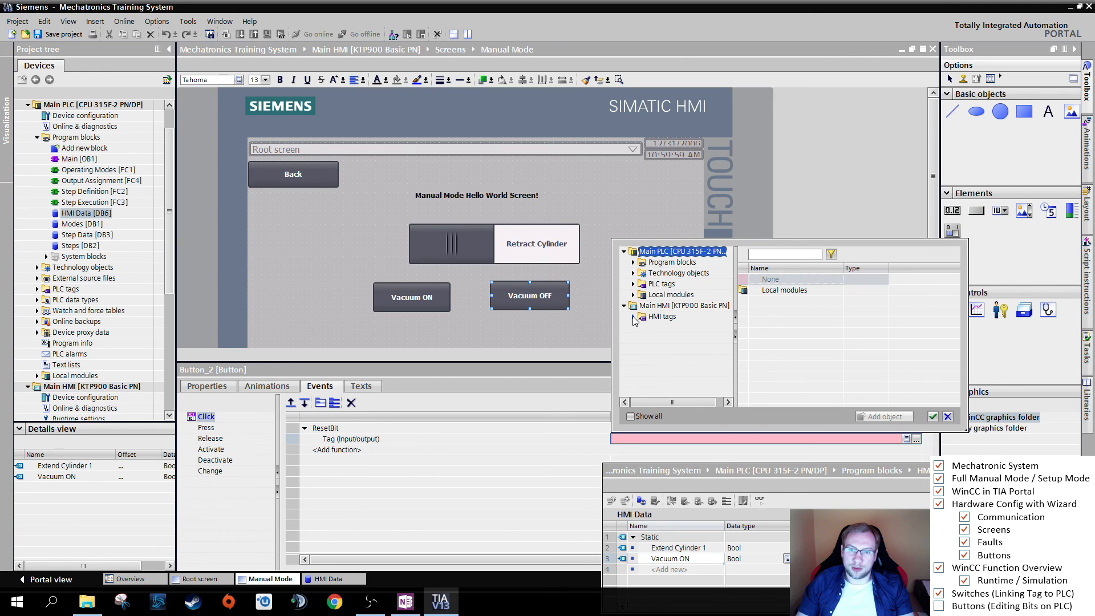
click(633, 317)
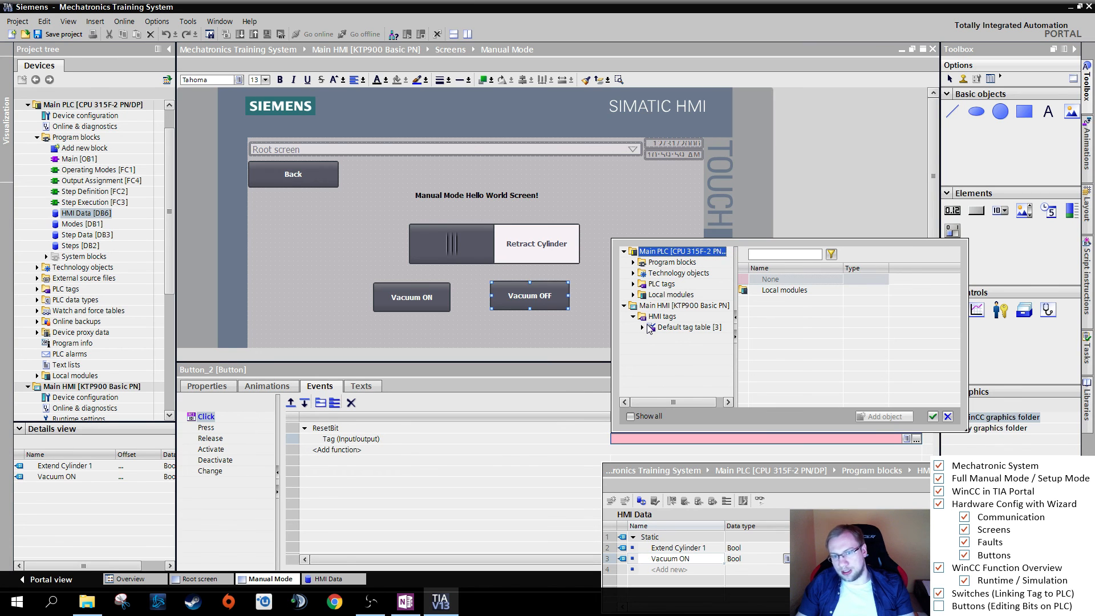
click(673, 327)
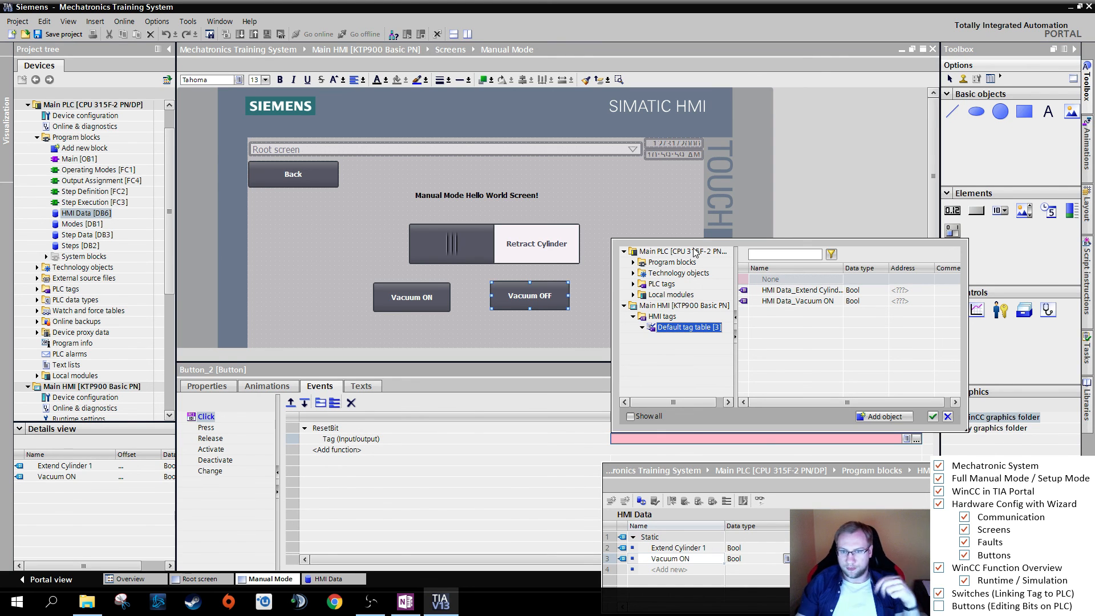
click(813, 301)
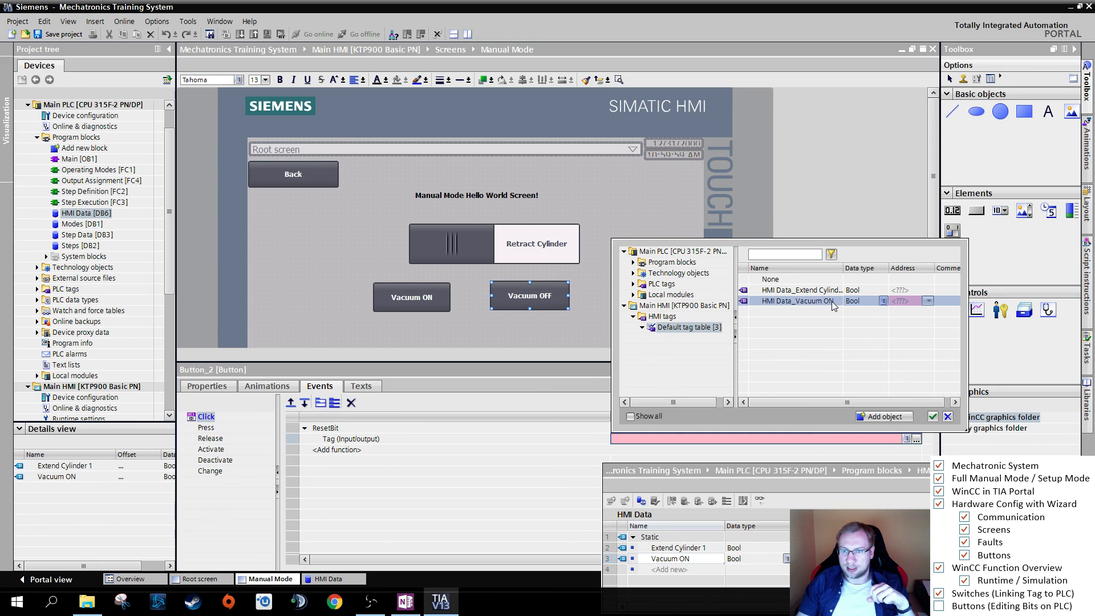
- Set ResetBit's tag to "Vacuum ON" from the PLC's HMI Data [DB6] program block
click(634, 263)
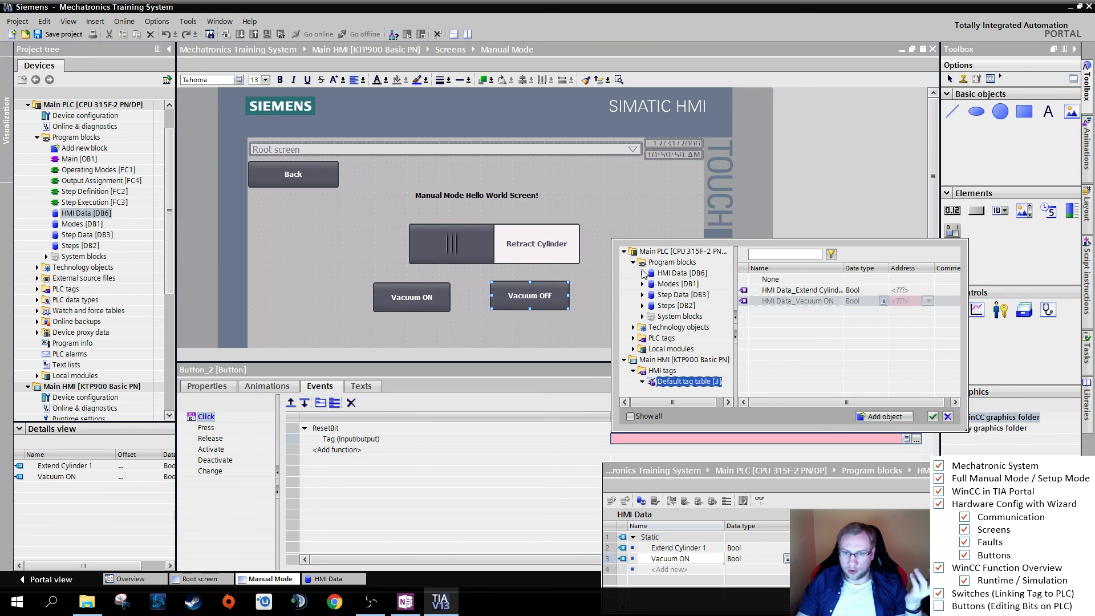
click(679, 272)
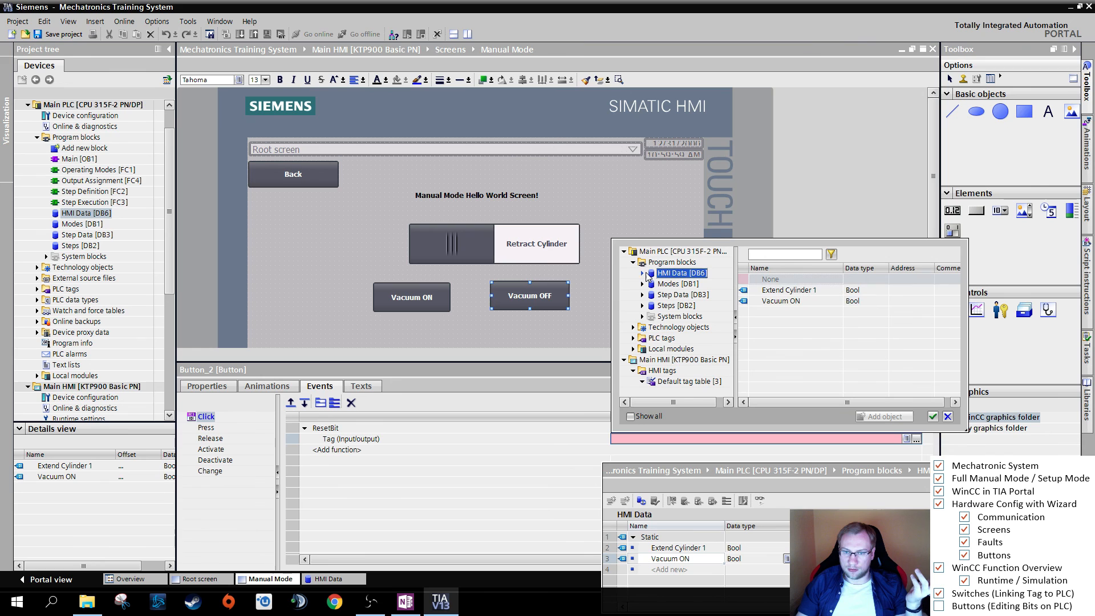
click(795, 303)
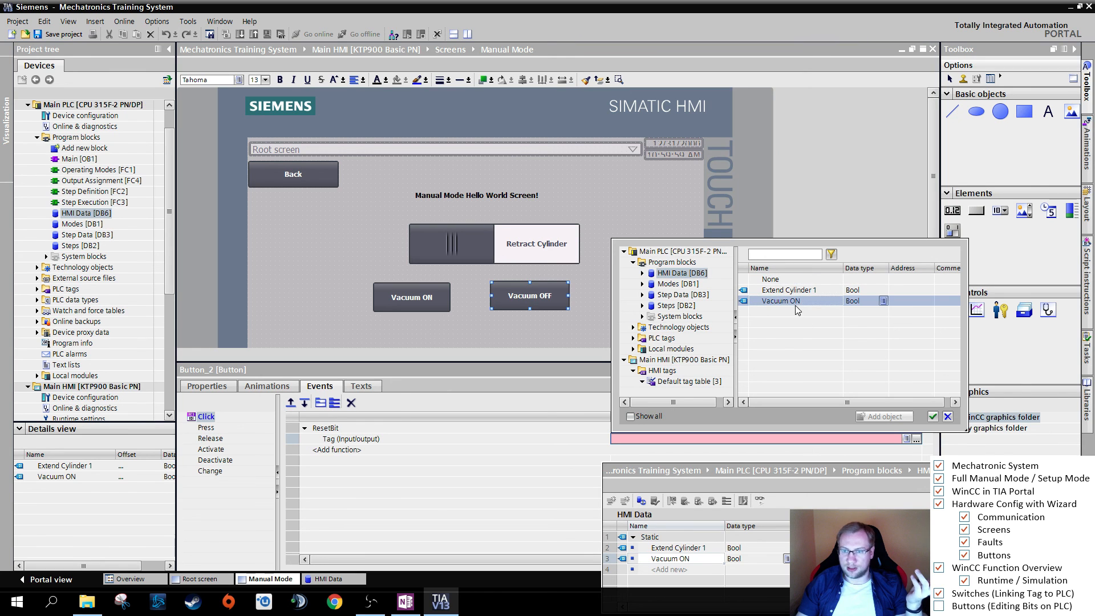
click(932, 417)
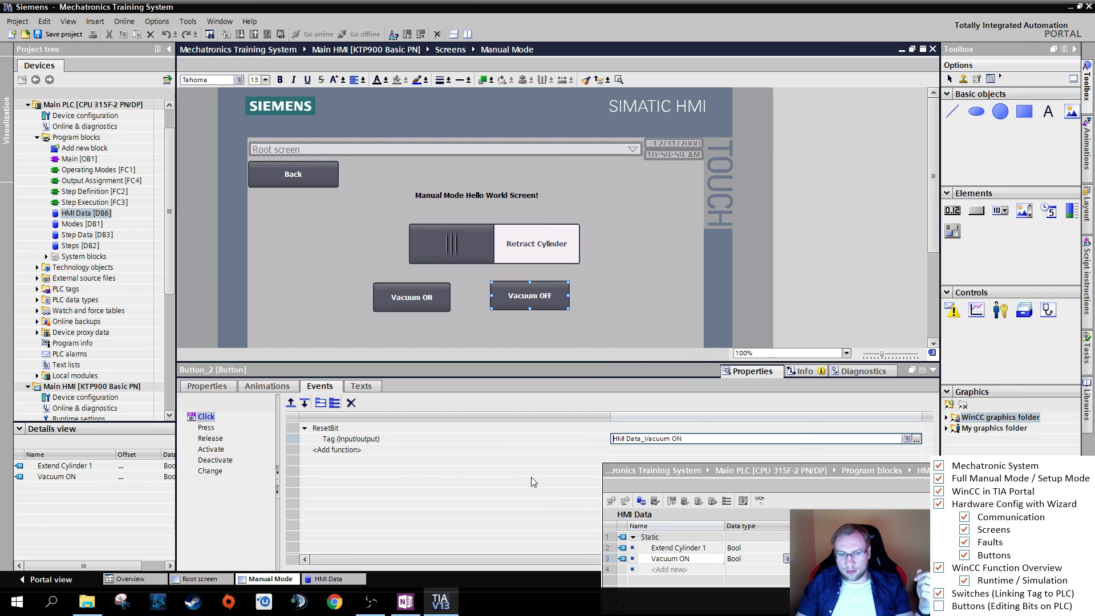
- Review the events configured for the Vacuum ON button, the Vacuum OFF button and the cylinder switch
click(620, 289)
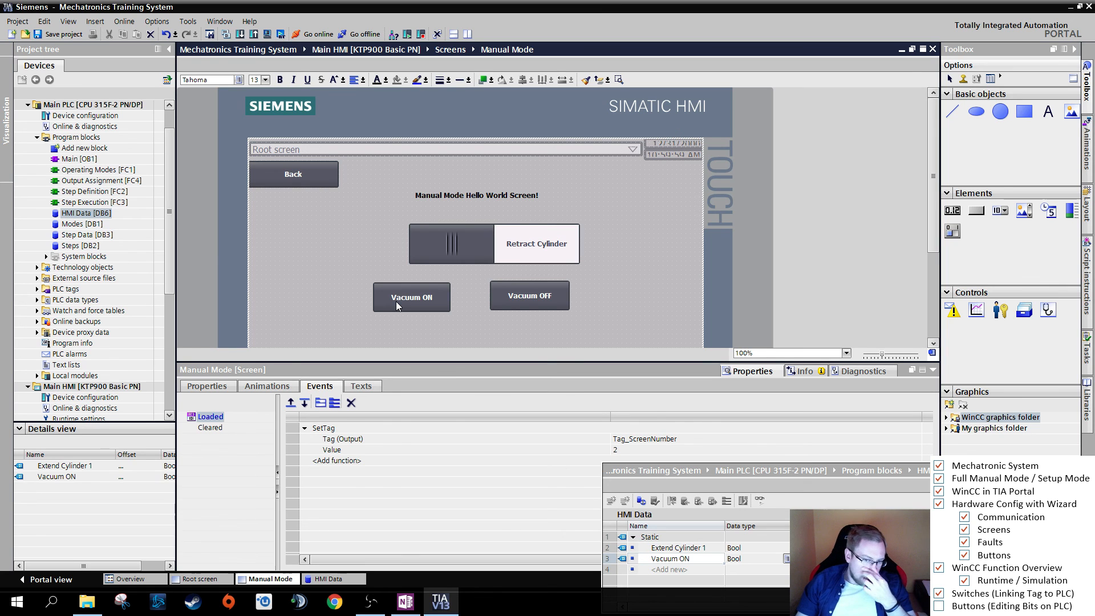
click(418, 303)
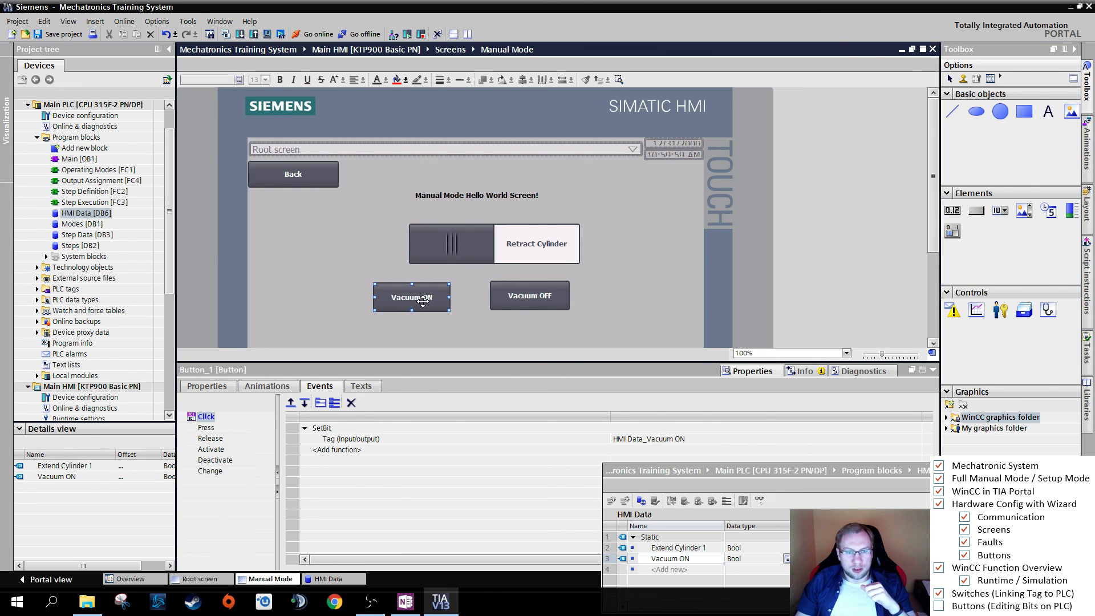
click(522, 301)
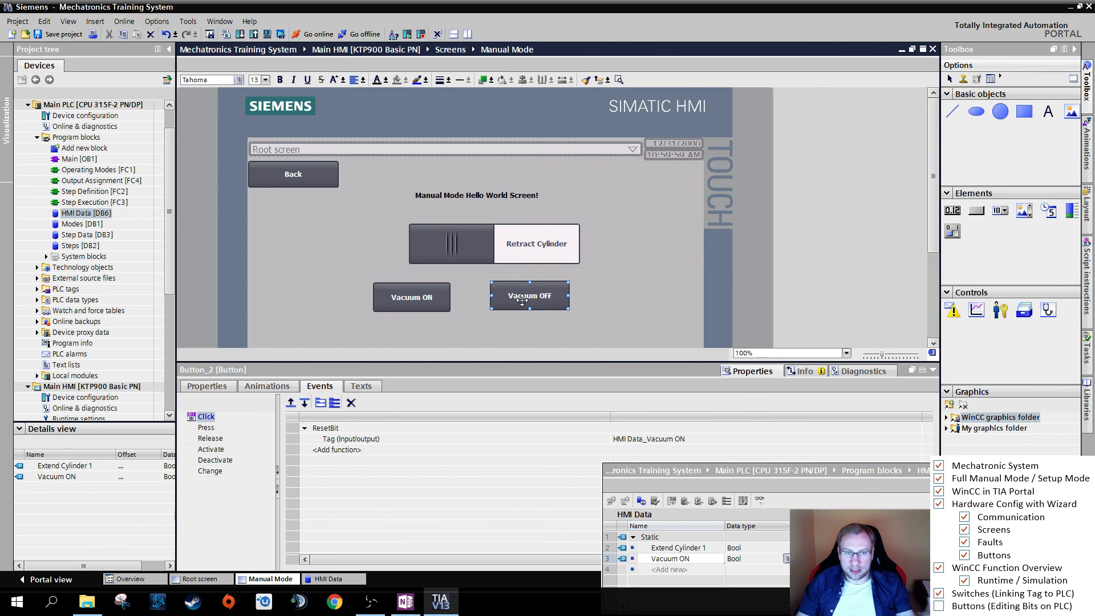
click(551, 243)
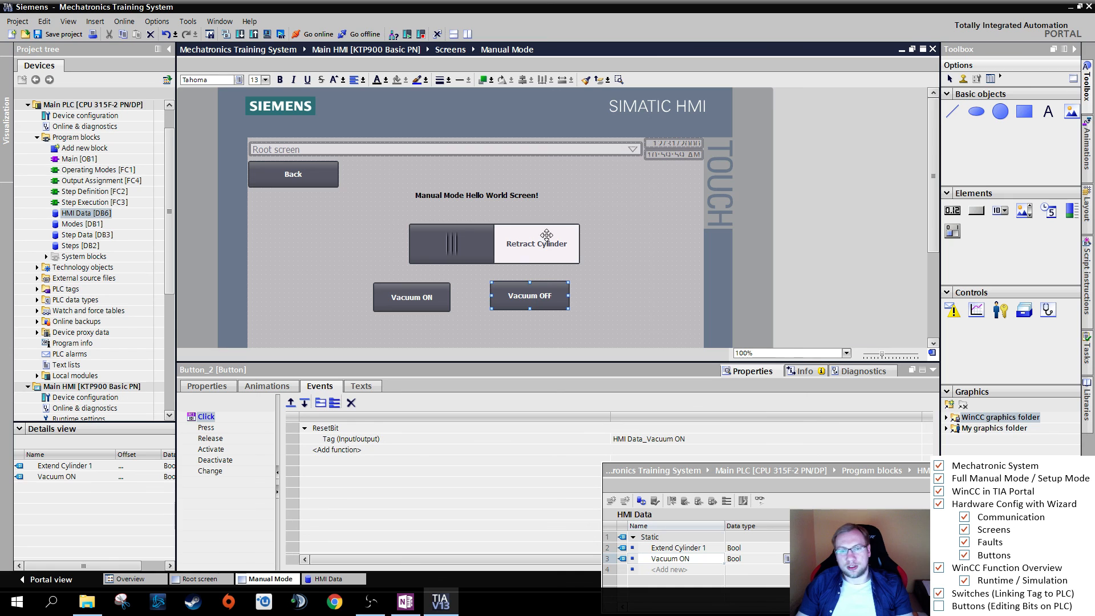
click(472, 242)
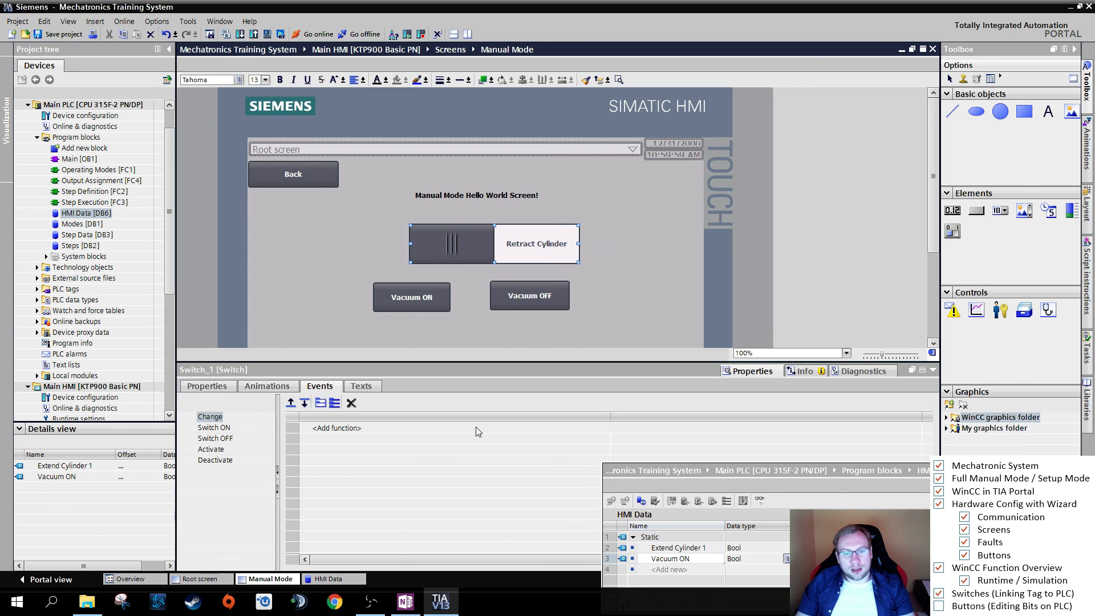
- Move the HMI Data window up so its full table shows, and select the Extend Cylinder 1 and Vacuum ON variables in turn
click(736, 471)
drag(736, 471, 735, 454)
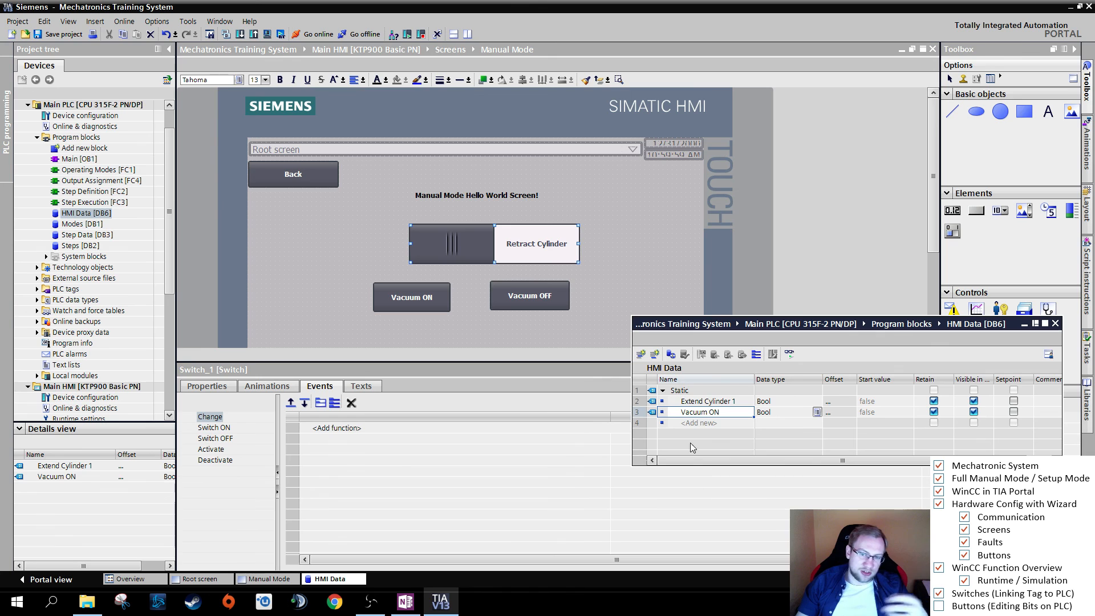
click(690, 403)
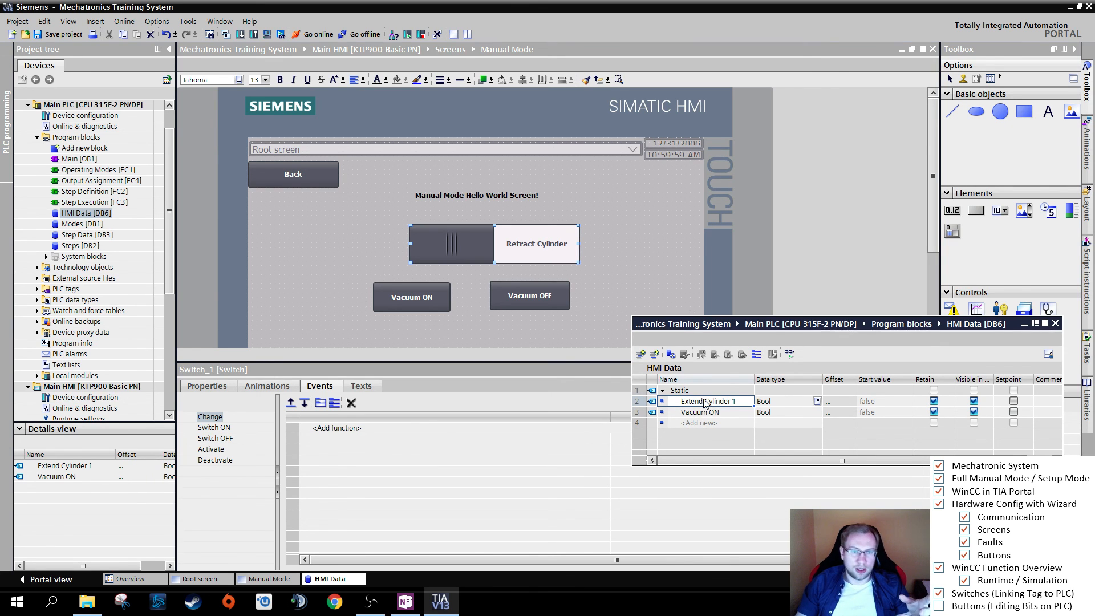
click(705, 411)
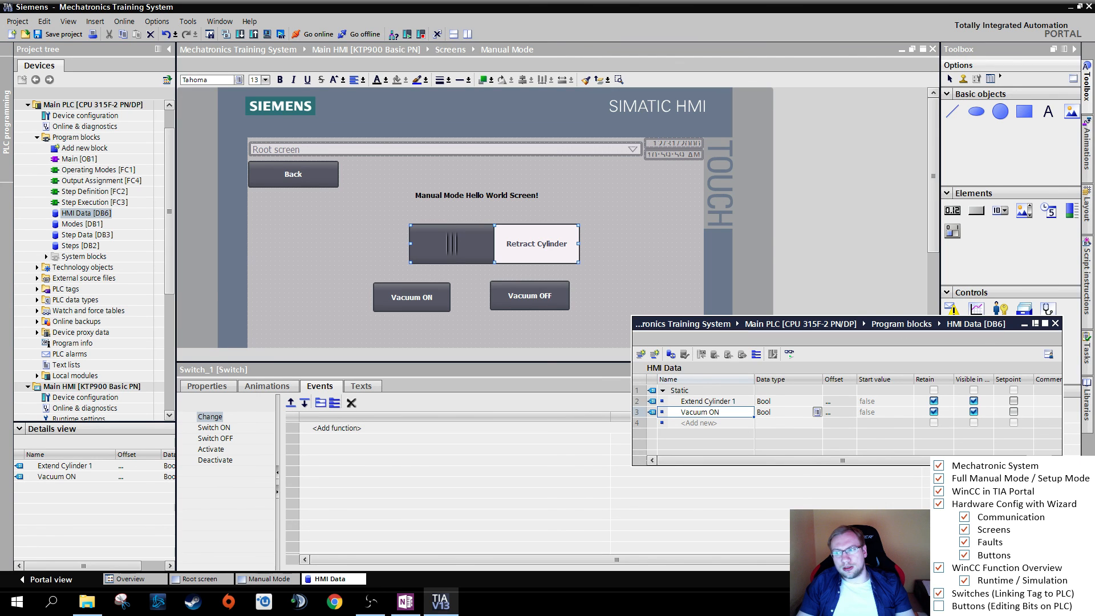
- Tick off "Buttons (Editing Bits on PLC)" in the checklist and widen the HMI Data window to show its full path and the Comment column
click(937, 608)
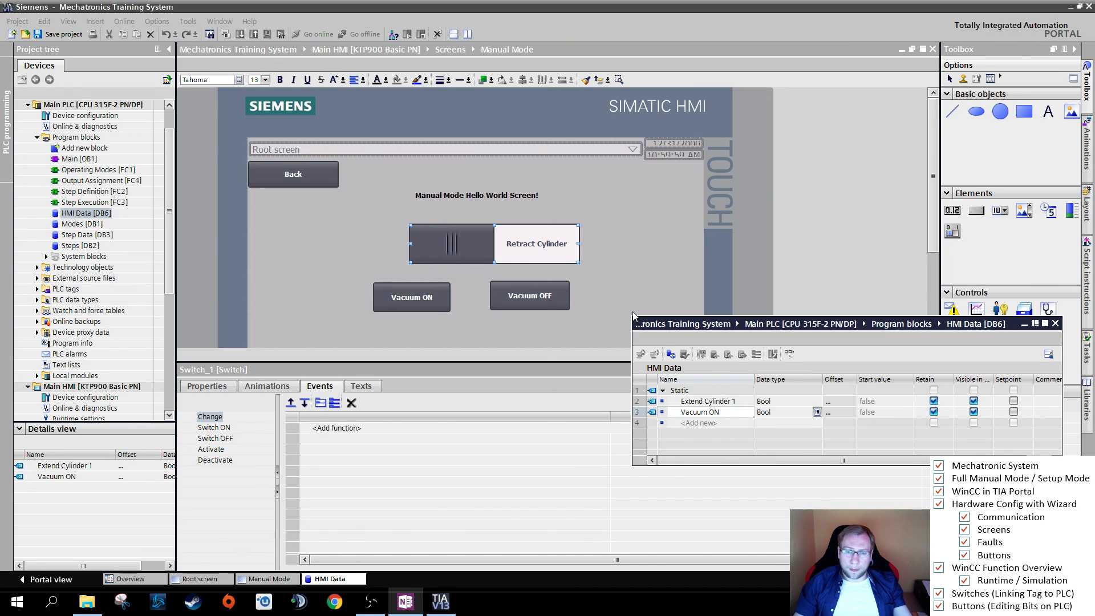
drag(631, 317, 586, 319)
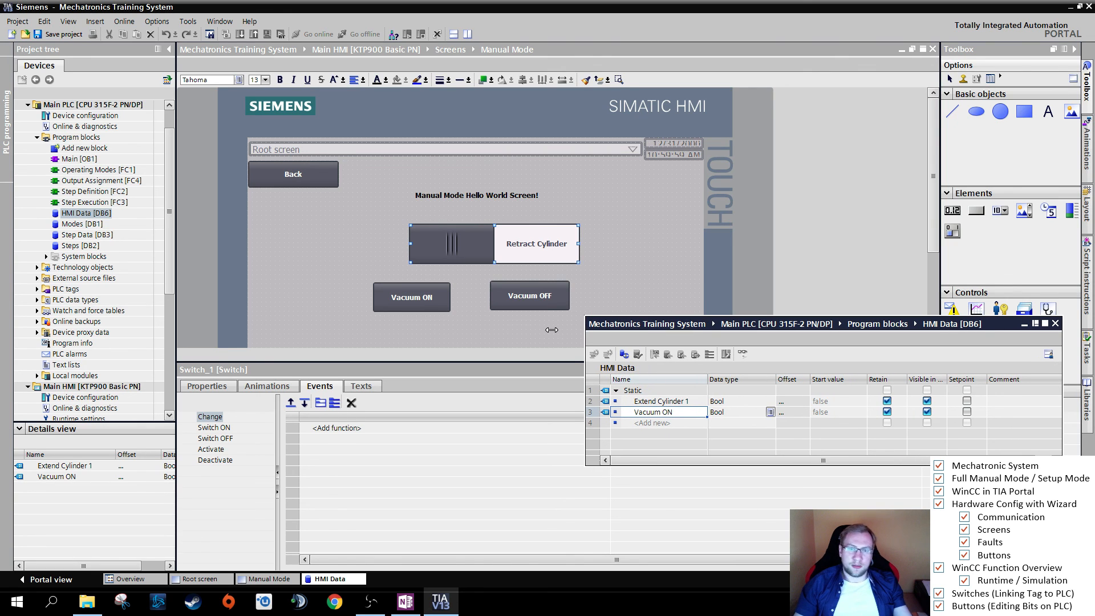
drag(551, 330, 553, 330)
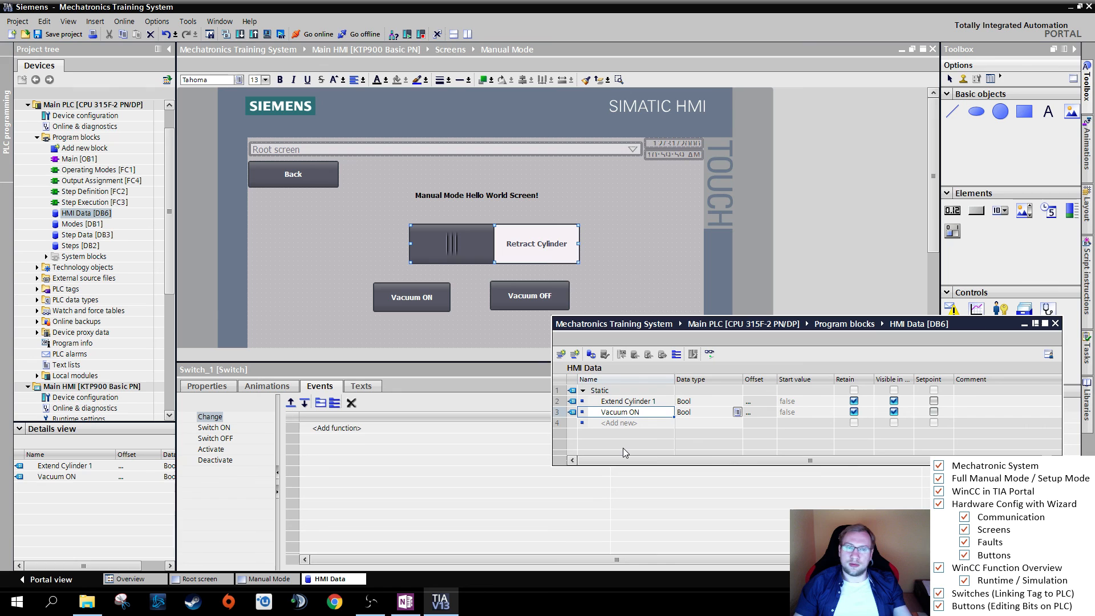